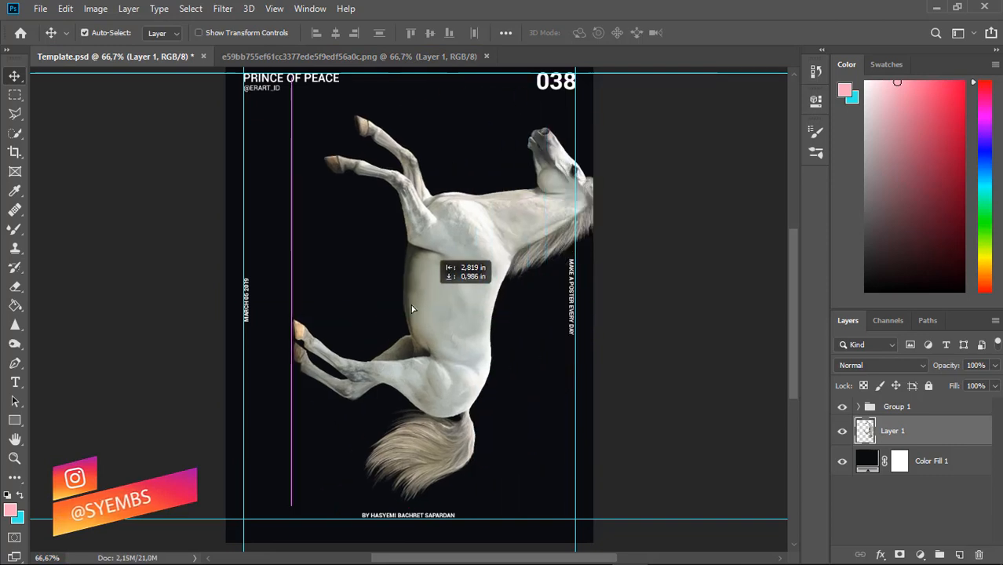
- Scale the horse down and centre it horizontally and vertically on the poster canvas
{"action": "key", "text": "ctrl+t"}
{"action": "left_click_drag", "start_coordinate": [583, 107], "coordinate": [554, 141]}
{"action": "key", "text": "Return"}
{"action": "key", "text": "ctrl+a"}
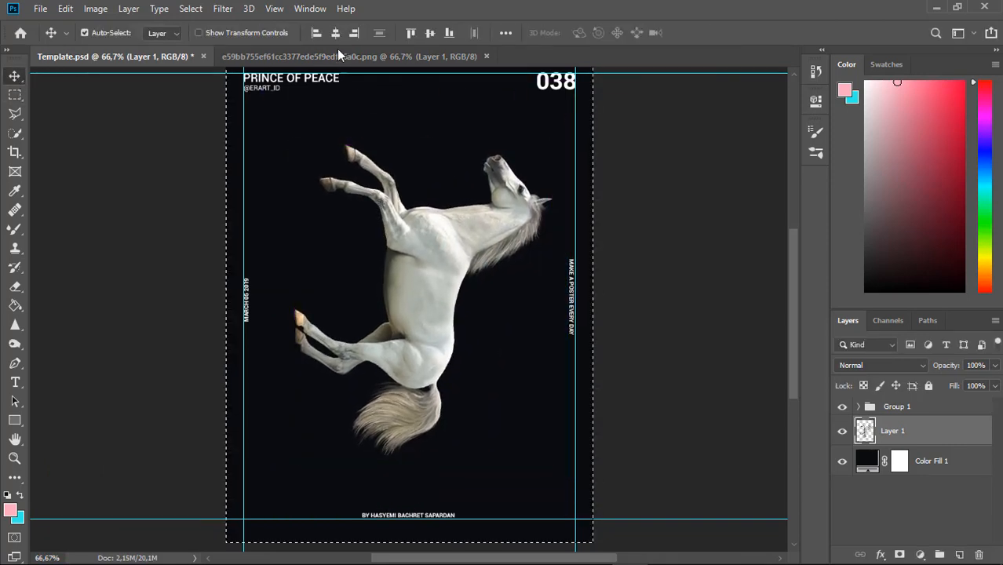
{"action": "left_click", "coordinate": [336, 33]}
{"action": "left_click", "coordinate": [430, 33]}
{"action": "key", "text": "ctrl+d"}
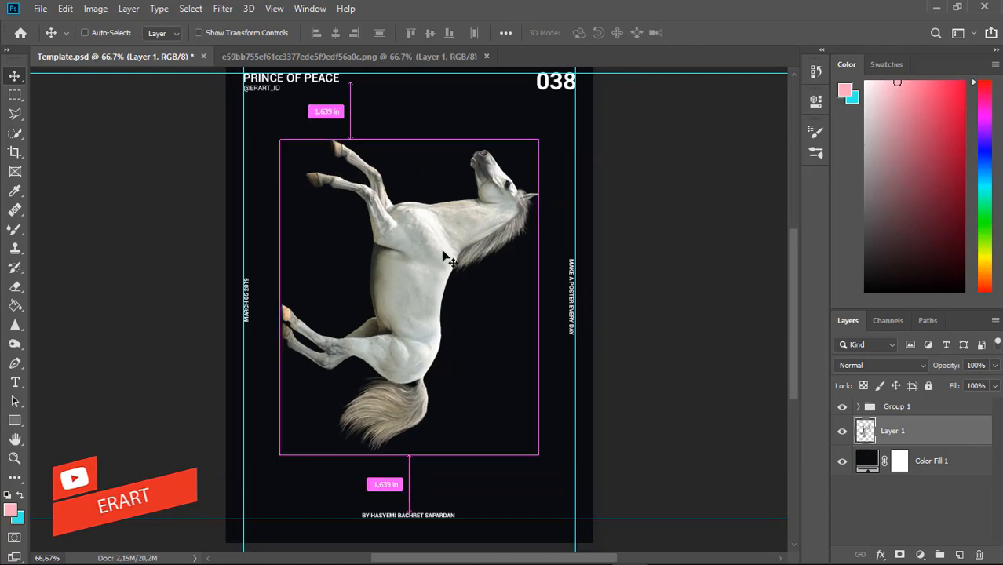
- Add a Levels adjustment layer above the horse layer and clip it to the horse
{"action": "key", "text": "ctrl+plus"}
{"action": "key", "text": "ctrl+plus"}
{"action": "key", "text": "ctrl+minus"}
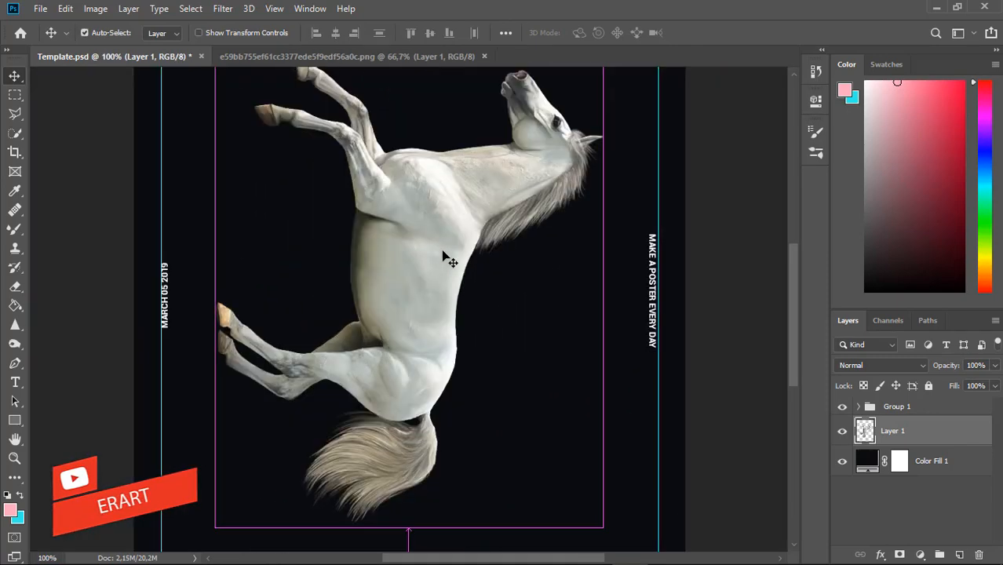
{"action": "scroll", "coordinate": [793, 318], "scroll_direction": "up", "scroll_amount": 2}
{"action": "left_click", "coordinate": [920, 554]}
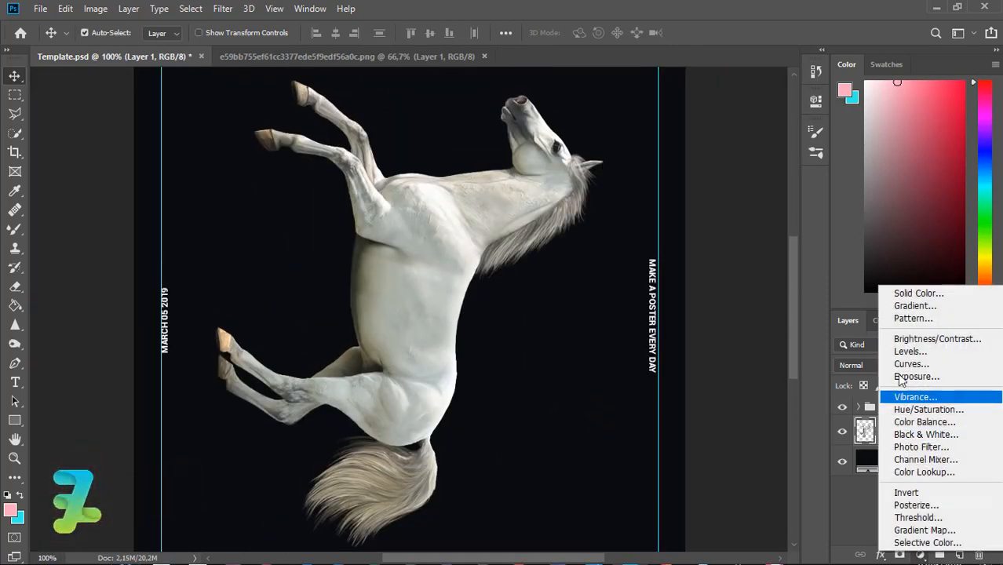
{"action": "left_click", "coordinate": [896, 348]}
{"action": "right_click", "coordinate": [971, 435]}
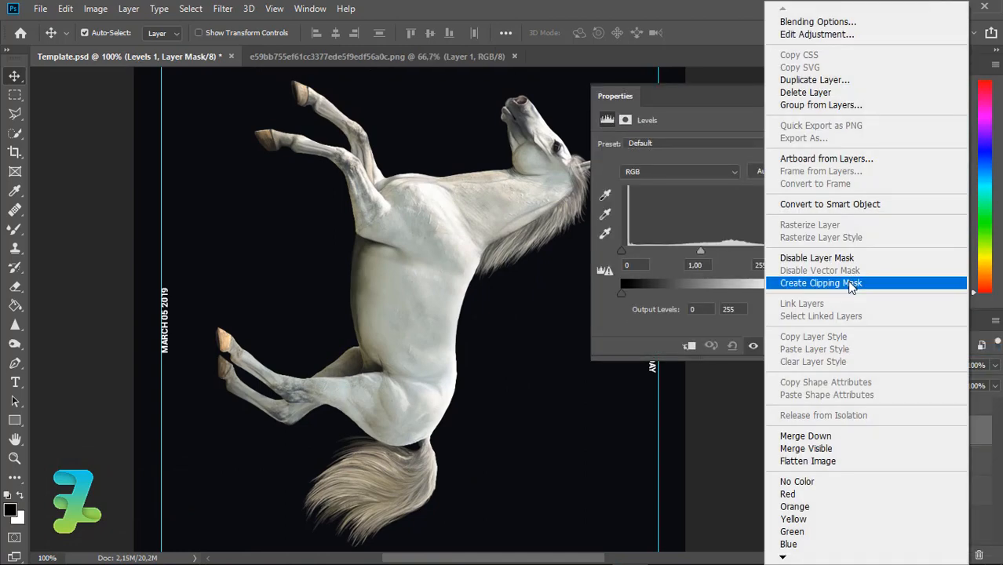
{"action": "left_click", "coordinate": [856, 285]}
- Set the Levels black input to 18 and darken the horse's midtones slightly
{"action": "mouse_move", "coordinate": [622, 250]}
{"action": "left_mouse_down"}
{"action": "mouse_move", "coordinate": [656, 250]}
{"action": "mouse_move", "coordinate": [635, 253]}
{"action": "left_mouse_up"}
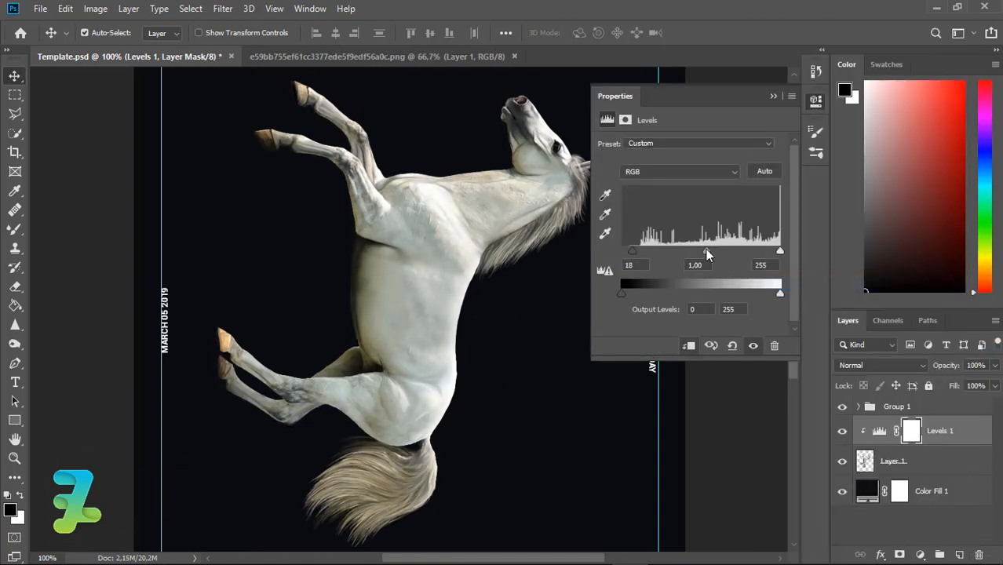
{"action": "left_click_drag", "start_coordinate": [706, 250], "coordinate": [710, 250]}
{"action": "left_click", "coordinate": [886, 421]}
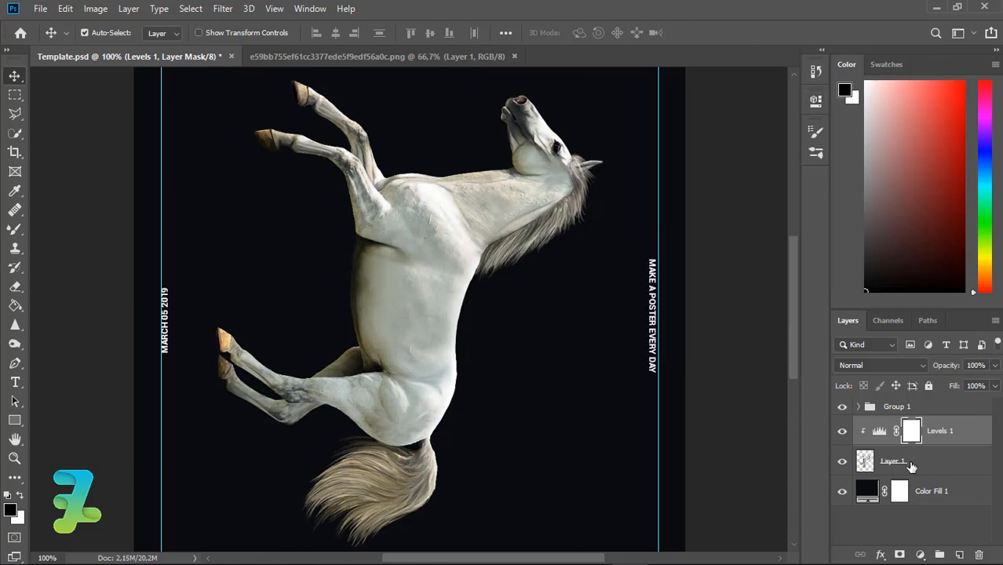
- Outline the middle of the horse's face with a closed Pen path on Layer 1 and convert it to a selection
{"action": "left_click", "coordinate": [865, 463]}
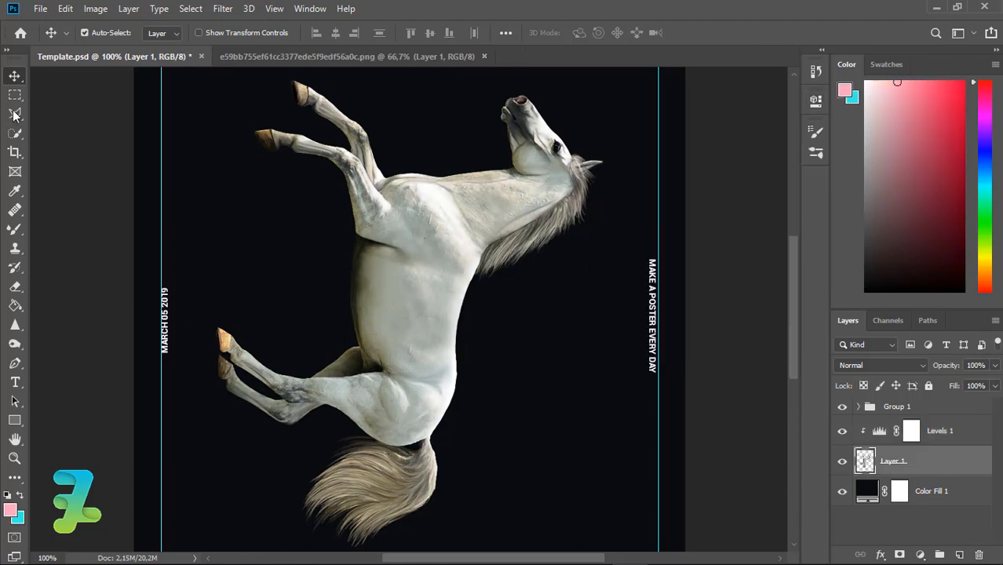
{"action": "left_click", "coordinate": [16, 364]}
{"action": "left_click", "coordinate": [47, 363]}
{"action": "left_click", "coordinate": [126, 33]}
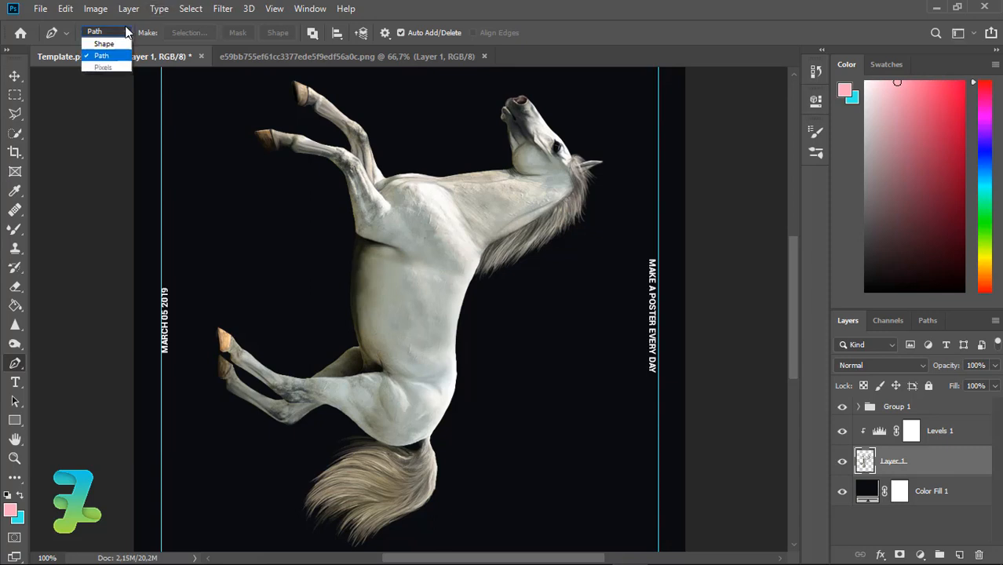
{"action": "left_click", "coordinate": [105, 61]}
{"action": "left_click", "coordinate": [507, 163]}
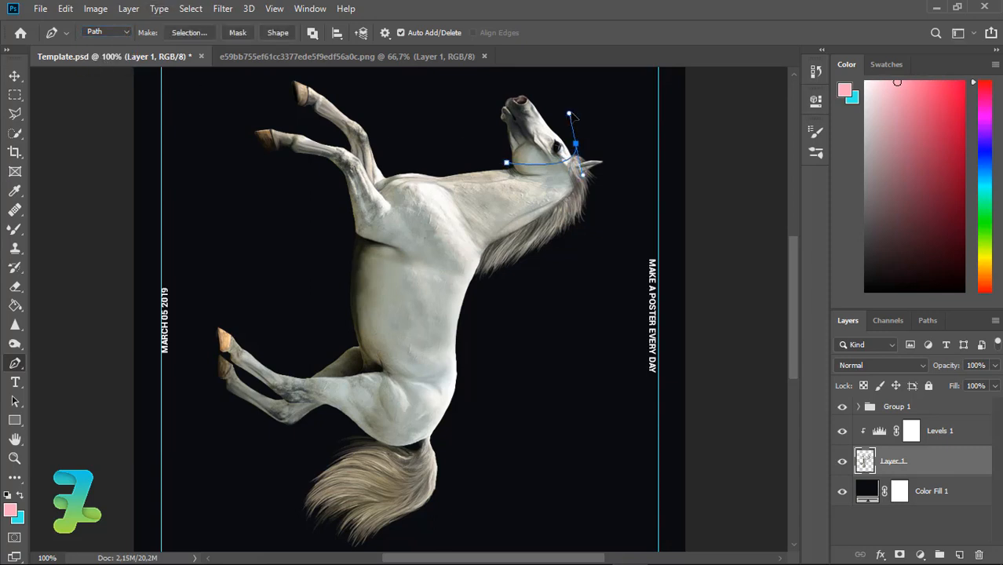
{"action": "left_click", "coordinate": [548, 114]}
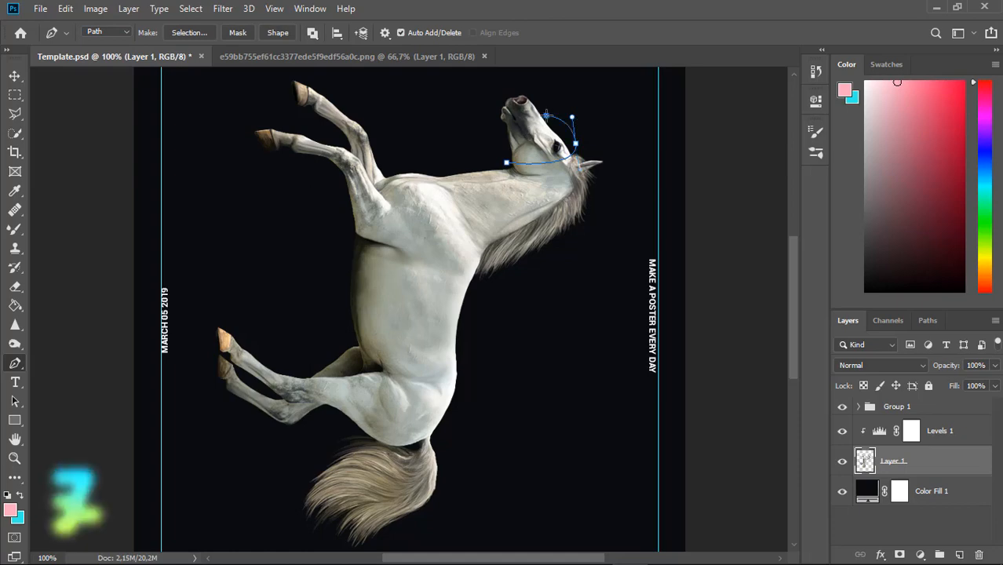
{"action": "left_click", "coordinate": [506, 162]}
{"action": "right_click", "coordinate": [510, 167]}
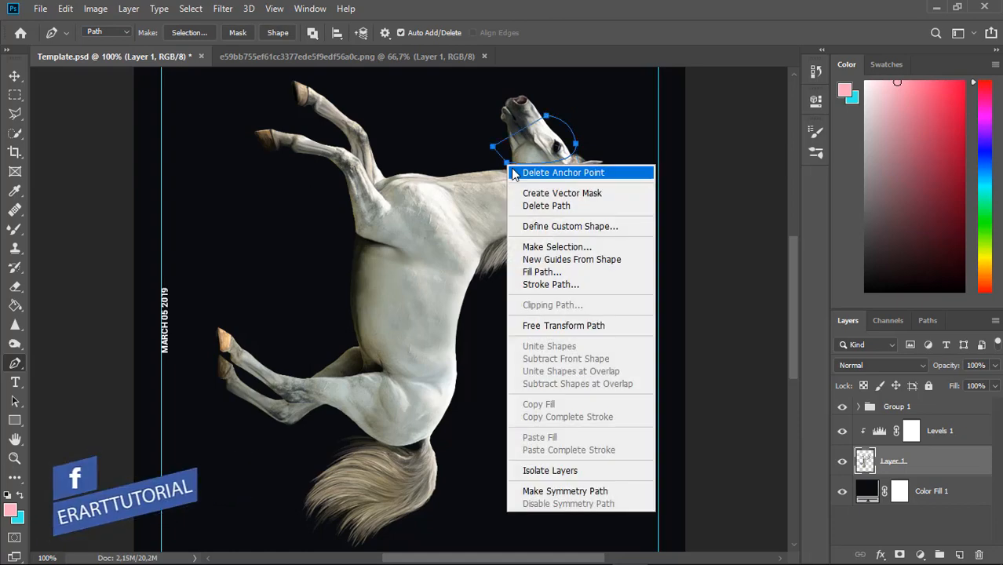
{"action": "left_click", "coordinate": [557, 247]}
{"action": "left_click", "coordinate": [563, 142]}
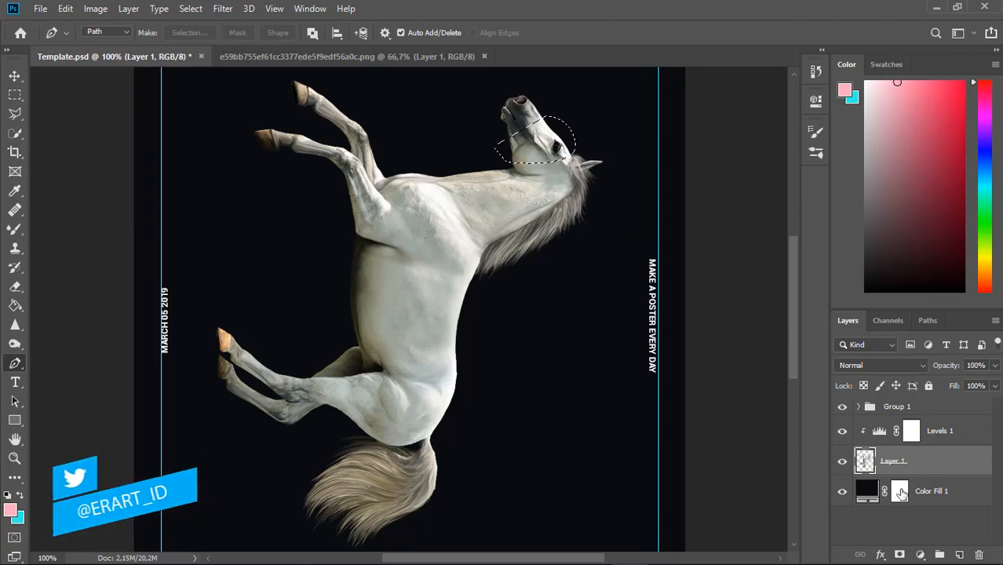
- Hide the selected face section with an inverted layer mask on Layer 1 and delete the extra vector mask
{"action": "left_click", "coordinate": [901, 554]}
{"action": "left_click", "coordinate": [900, 554]}
{"action": "key", "text": "ctrl+i"}
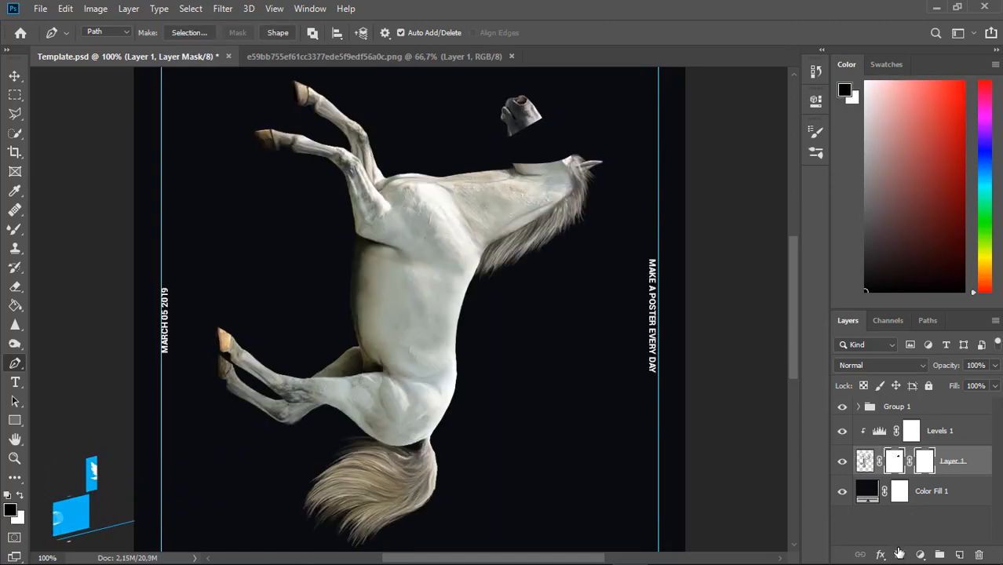
{"action": "right_click", "coordinate": [922, 467]}
{"action": "left_click", "coordinate": [918, 495]}
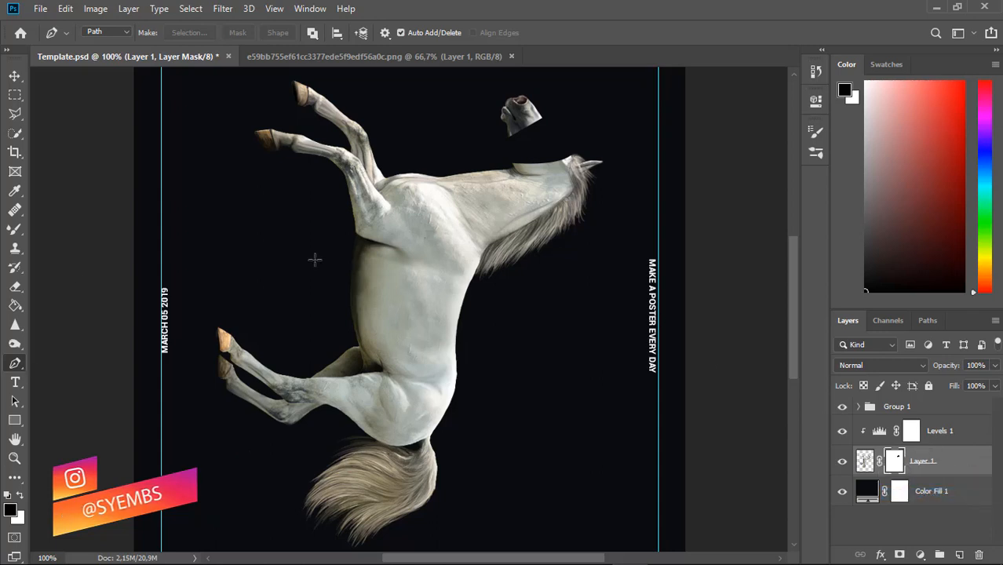
- Select a strip across the knee of the upper front leg using a Pen path with 0 px feather, and paint it black on the mask
{"action": "left_click", "coordinate": [383, 148]}
{"action": "left_click", "coordinate": [372, 132]}
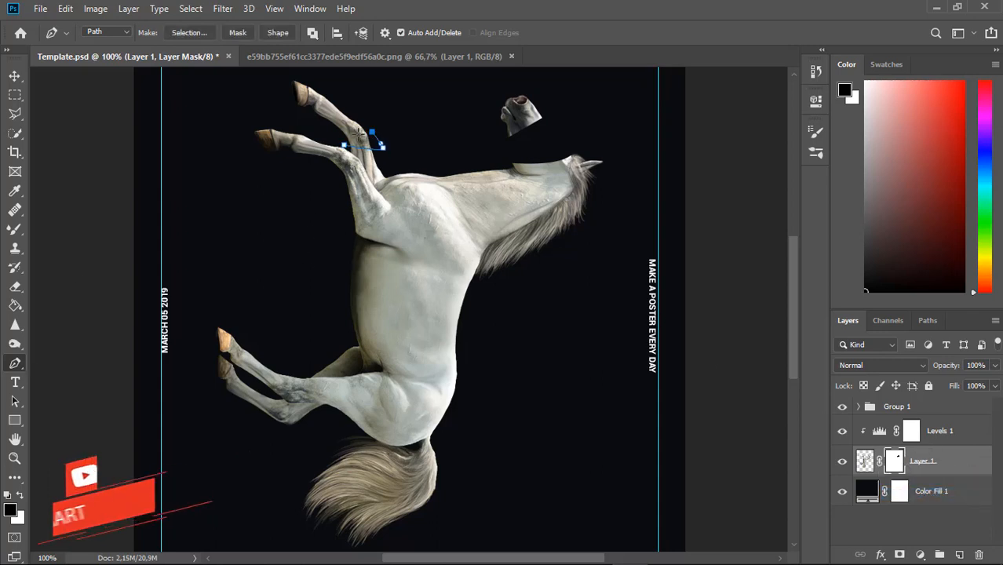
{"action": "left_click", "coordinate": [344, 134]}
{"action": "left_click", "coordinate": [344, 146]}
{"action": "right_click", "coordinate": [344, 147]}
{"action": "left_click", "coordinate": [394, 229]}
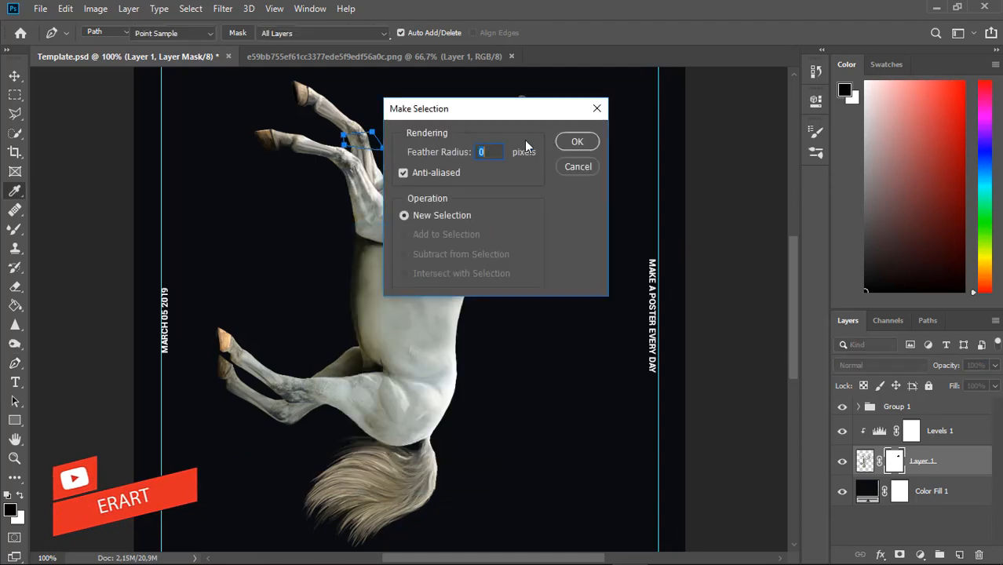
{"action": "left_click", "coordinate": [578, 141]}
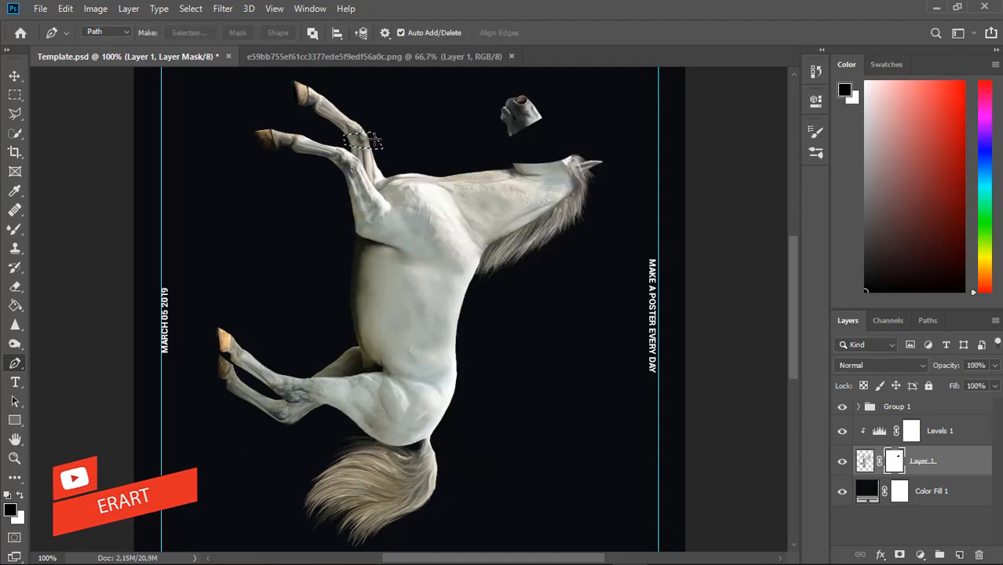
{"action": "left_click", "coordinate": [15, 229]}
{"action": "left_click", "coordinate": [350, 142]}
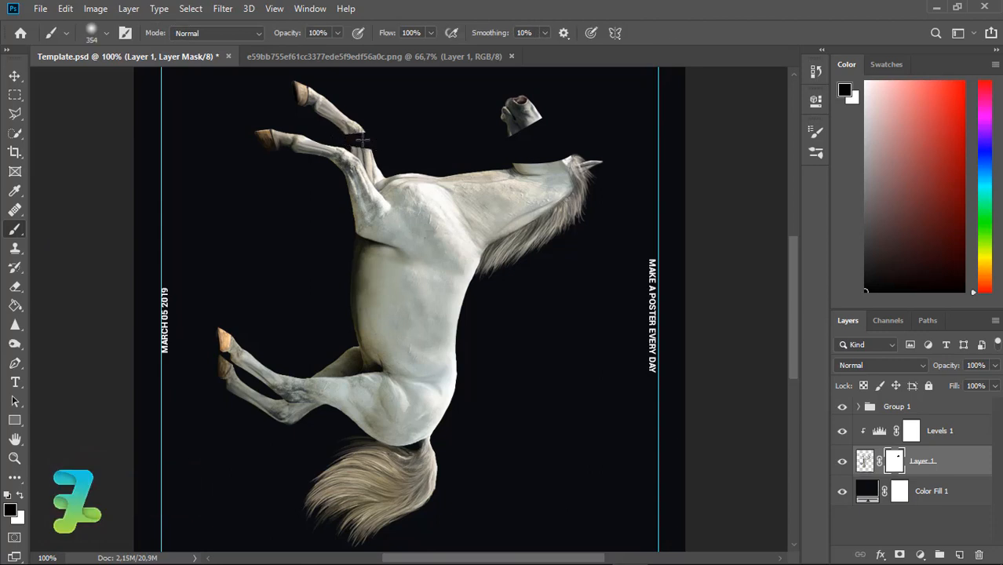
- Select a second section of the same front leg, just above the hoof, from a Pen path and brush it out on the mask
{"action": "left_click", "coordinate": [15, 363]}
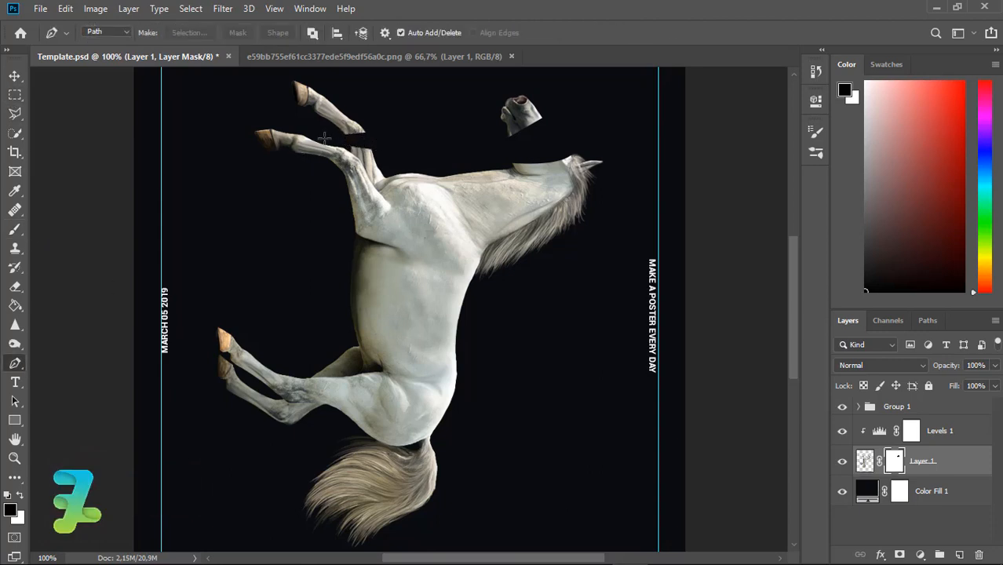
{"action": "left_click", "coordinate": [324, 123]}
{"action": "left_click_drag", "start_coordinate": [343, 102], "coordinate": [343, 95]}
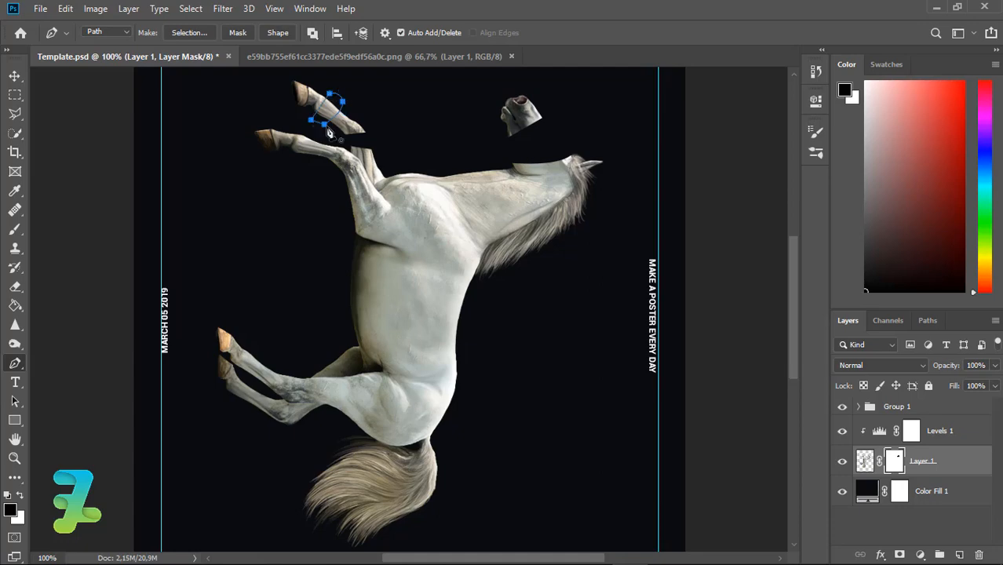
{"action": "right_click", "coordinate": [328, 132]}
{"action": "left_click", "coordinate": [369, 205]}
{"action": "left_click", "coordinate": [577, 141]}
{"action": "key", "text": "b"}
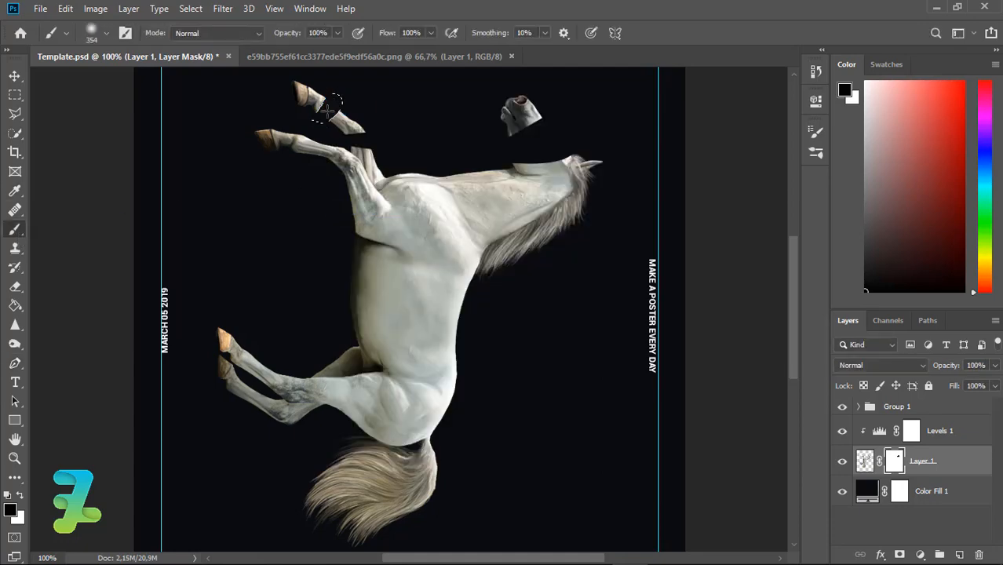
- Outline a curved band across the horse's torso with a closed Pen path and convert it to a selection
{"action": "key", "text": "p"}
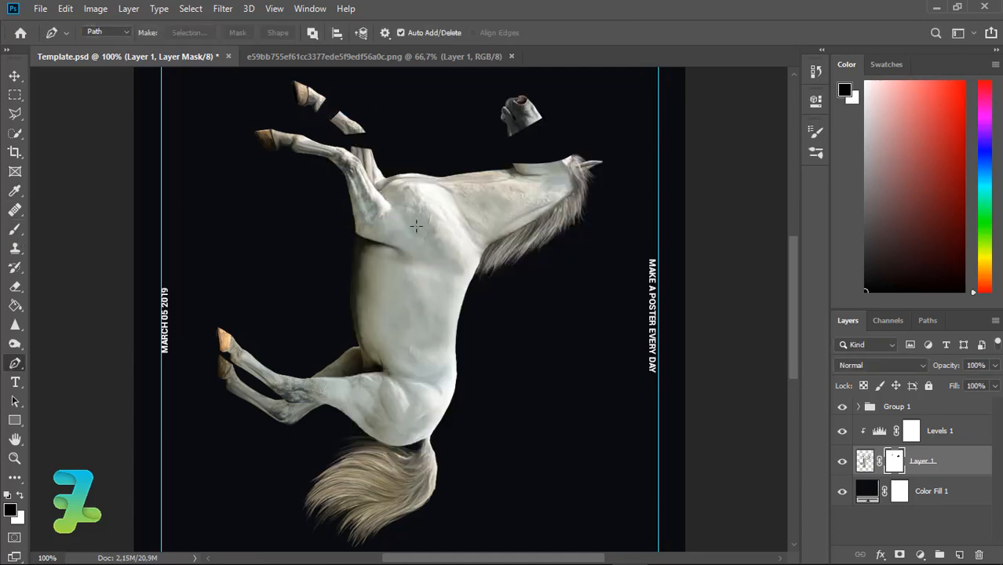
{"action": "left_click", "coordinate": [340, 328]}
{"action": "left_click_drag", "start_coordinate": [476, 328], "coordinate": [475, 314]}
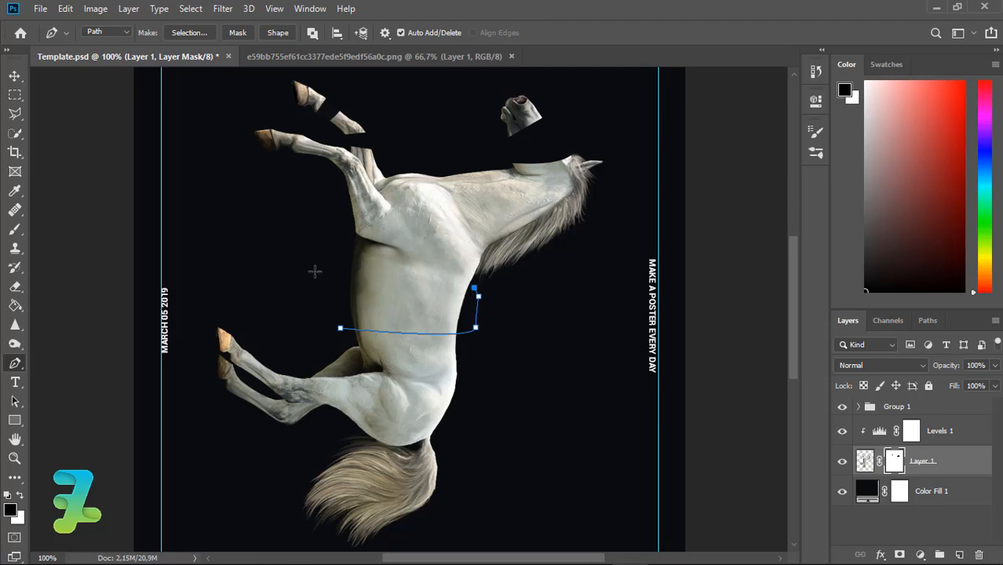
{"action": "left_click_drag", "start_coordinate": [325, 298], "coordinate": [320, 333]}
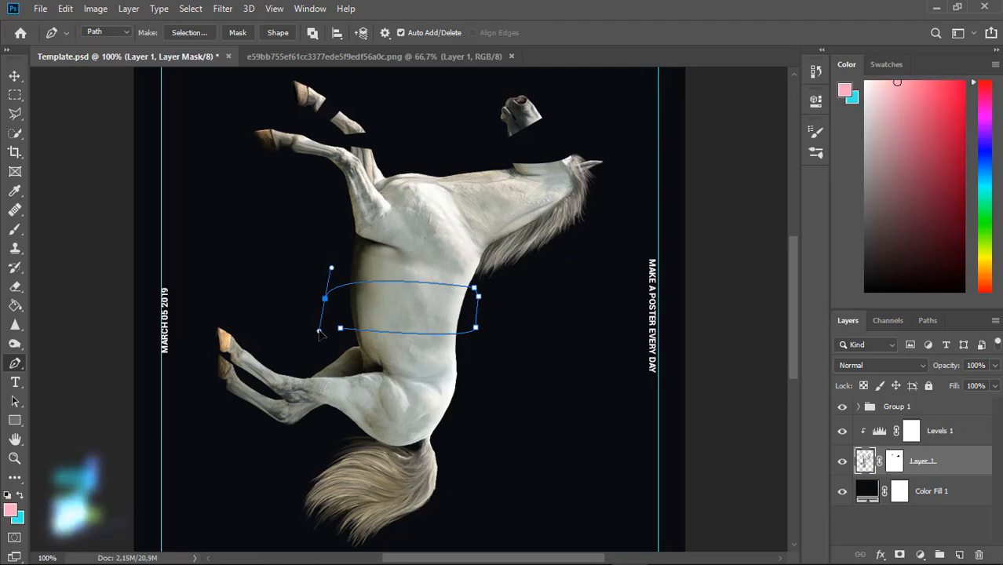
{"action": "left_click", "coordinate": [340, 328]}
{"action": "right_click", "coordinate": [341, 330]}
{"action": "left_click", "coordinate": [391, 299]}
{"action": "key", "text": "Return"}
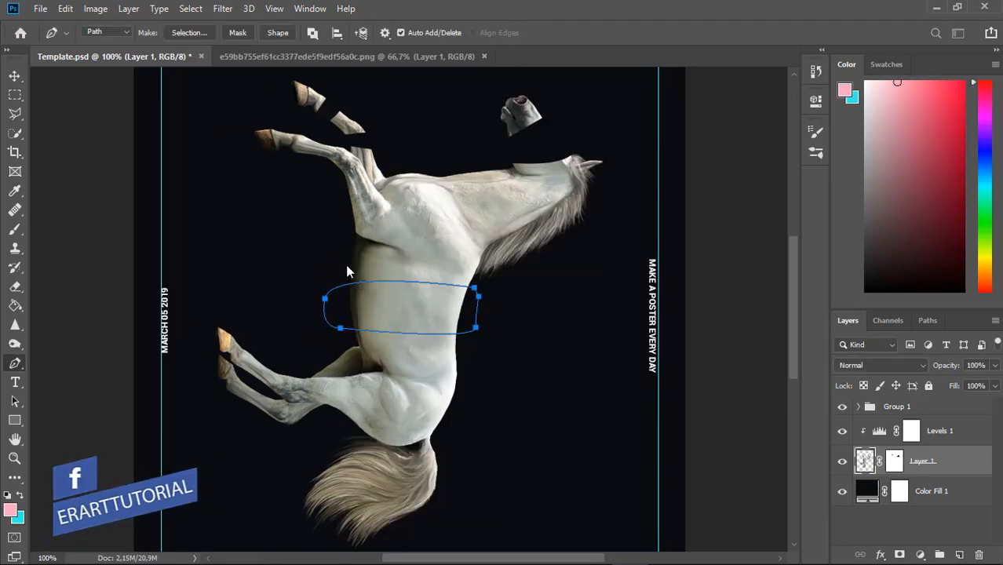
- Brush the selected torso band black on the Layer 1 mask, undoing the stroke made on the image itself
{"action": "left_click", "coordinate": [15, 229]}
{"action": "mouse_move", "coordinate": [362, 301]}
{"action": "left_mouse_down"}
{"action": "mouse_move", "coordinate": [376, 300]}
{"action": "mouse_move", "coordinate": [350, 300]}
{"action": "mouse_move", "coordinate": [551, 322]}
{"action": "left_mouse_up"}
{"action": "key", "text": "ctrl+z"}
{"action": "left_click", "coordinate": [893, 463]}
{"action": "key", "text": "d"}
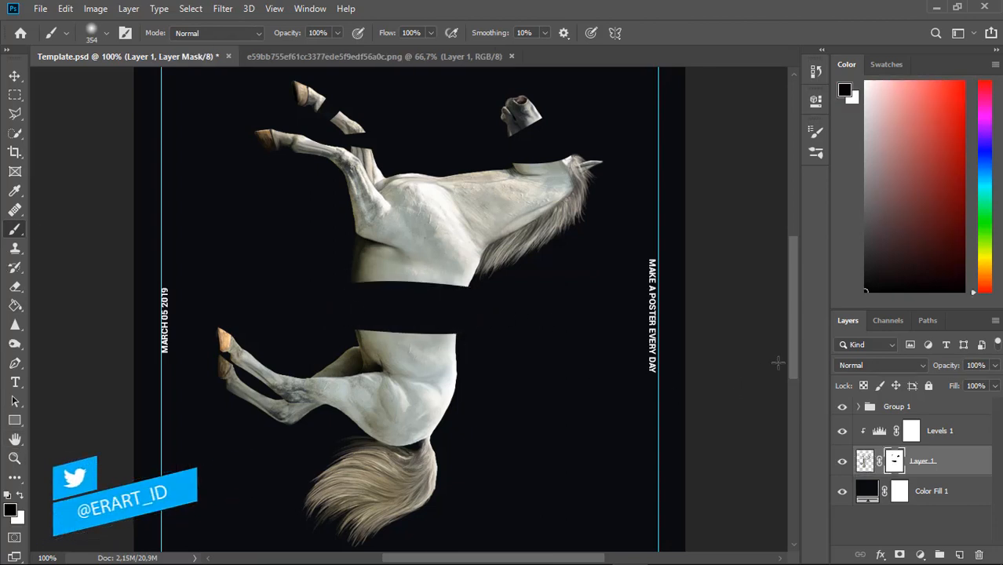
- Select a strip across the upper hind leg with the Polygonal Lasso, paint it black on the mask, and deselect
{"action": "left_click_drag", "start_coordinate": [798, 344], "coordinate": [799, 358]}
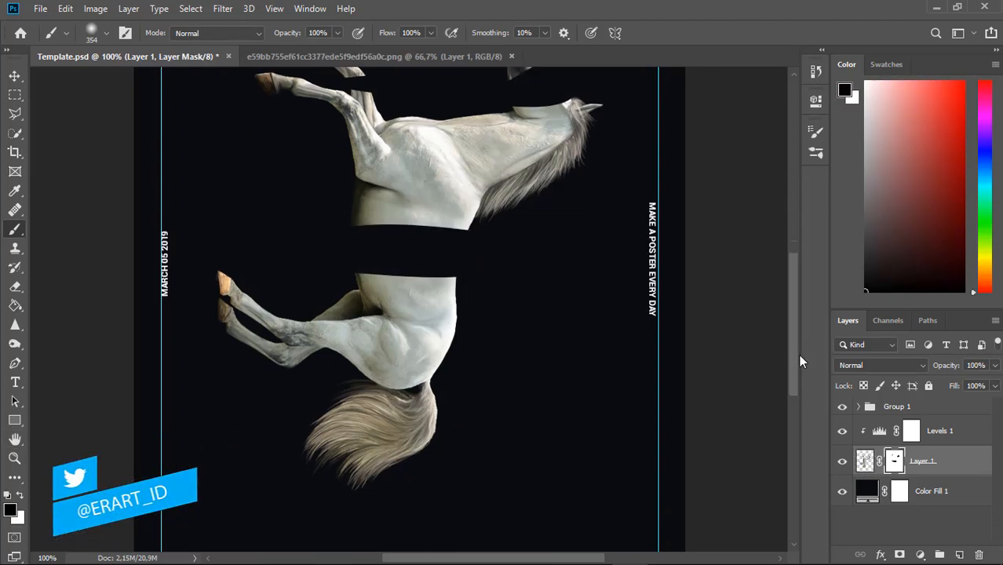
{"action": "left_click", "coordinate": [15, 114]}
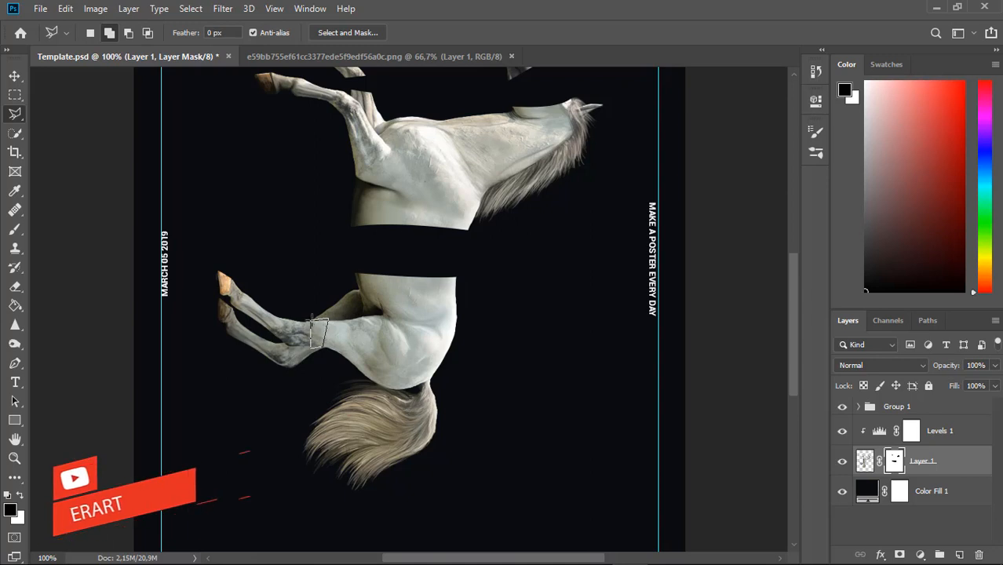
{"action": "key", "text": "ctrl+plus"}
{"action": "key", "text": "b"}
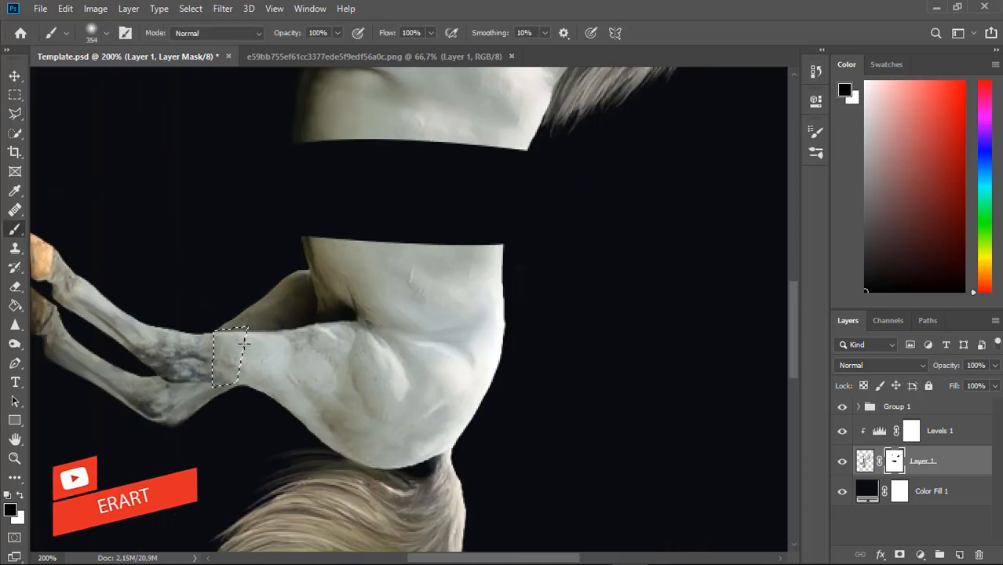
{"action": "left_click", "coordinate": [224, 380]}
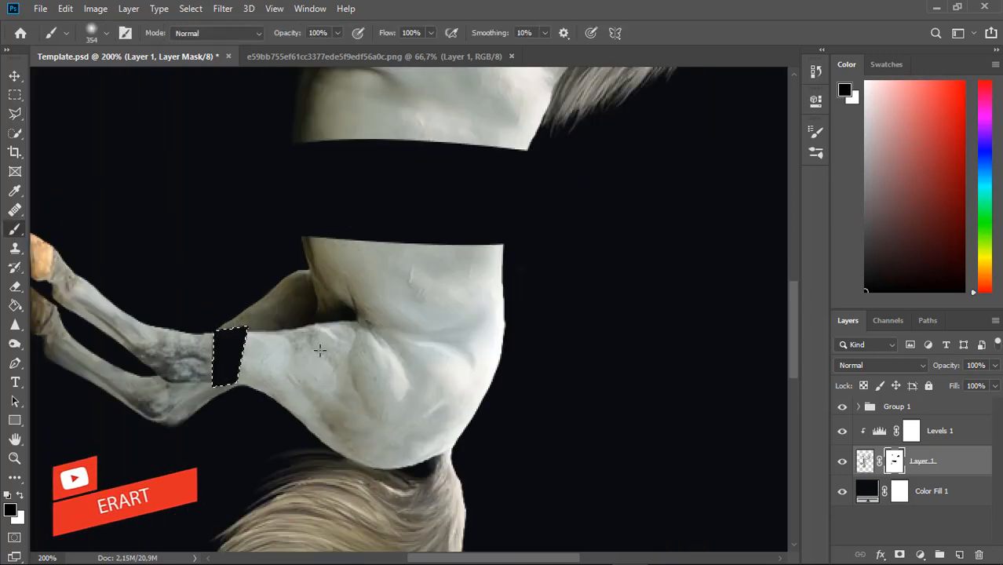
{"action": "key", "text": "ctrl+d"}
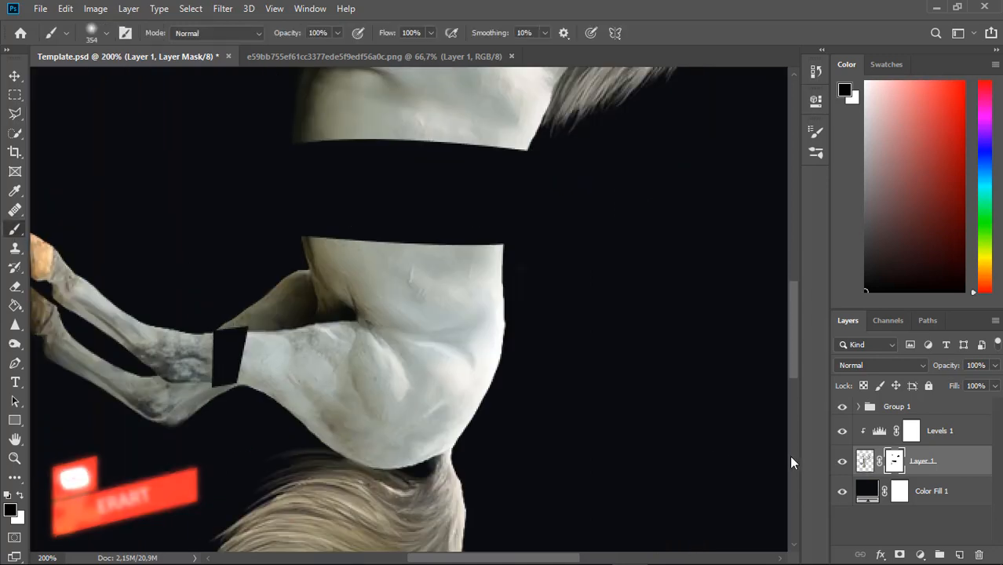
- Duplicate Layer 1 with its mask and paint black over the horse area on the lower layer's mask
{"action": "left_click", "coordinate": [864, 462]}
{"action": "key", "text": "ctrl+j"}
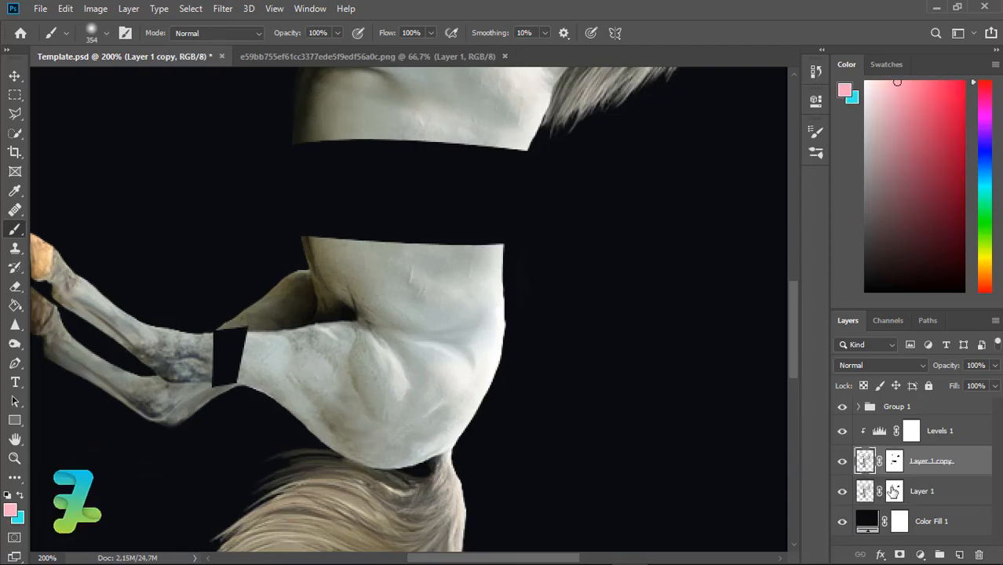
{"action": "right_click", "coordinate": [894, 491]}
{"action": "left_click", "coordinate": [842, 261]}
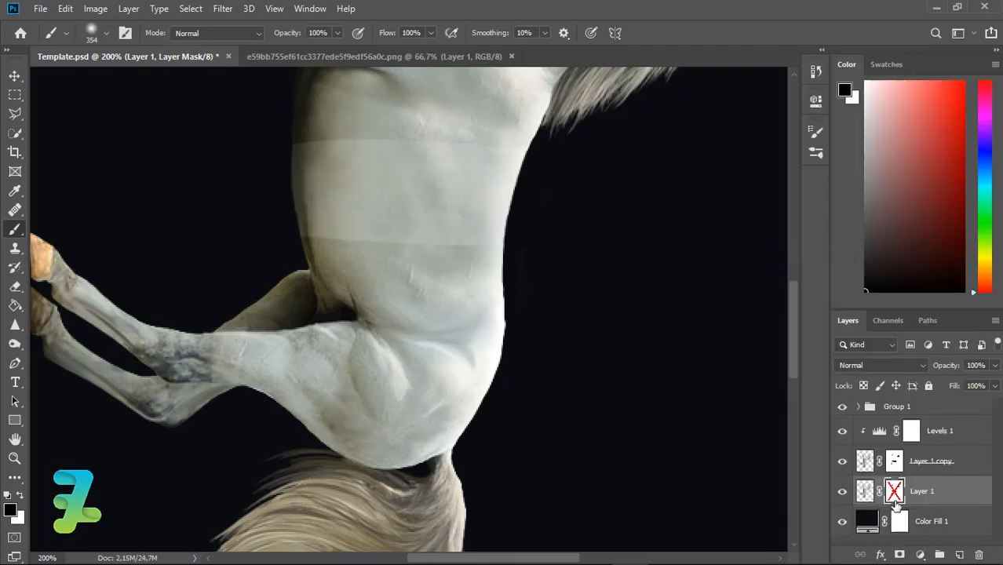
{"action": "right_click", "coordinate": [895, 503]}
{"action": "left_click", "coordinate": [945, 511]}
{"action": "key", "text": "ctrl+minus"}
{"action": "key", "text": "ctrl+minus"}
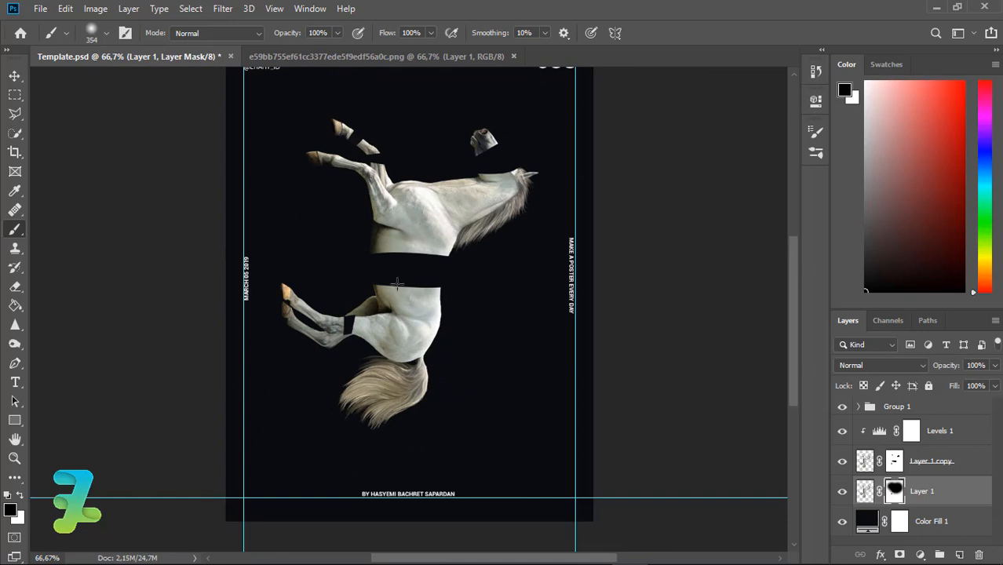
- Target Layer 1's image and set the Clone Stamp brush size to 8 px for retouching the hind leg
{"action": "key", "text": "ctrl+plus"}
{"action": "key", "text": "ctrl+plus"}
{"action": "key", "text": "ctrl+plus"}
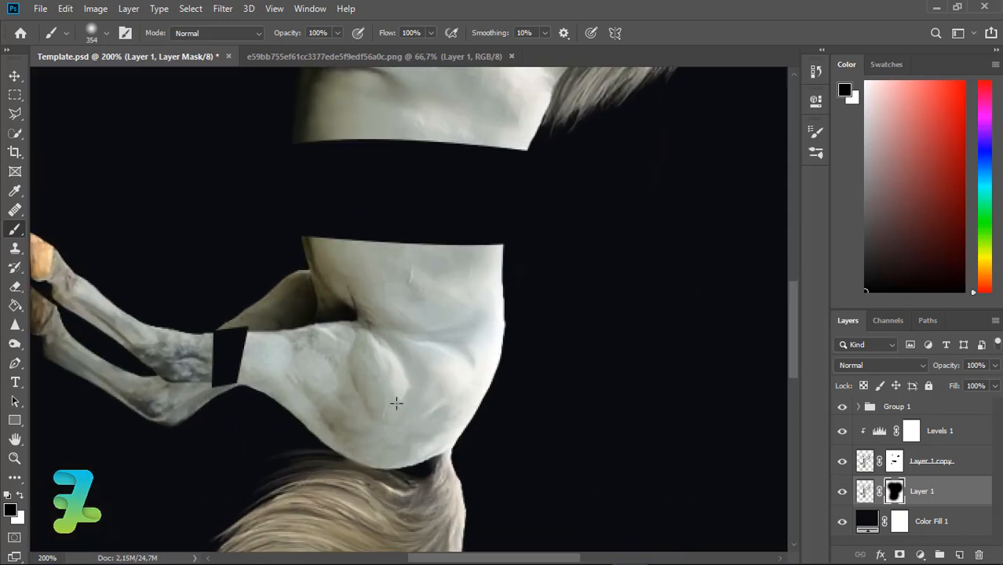
{"action": "left_click_drag", "start_coordinate": [505, 558], "coordinate": [448, 558]}
{"action": "left_click", "coordinate": [865, 491]}
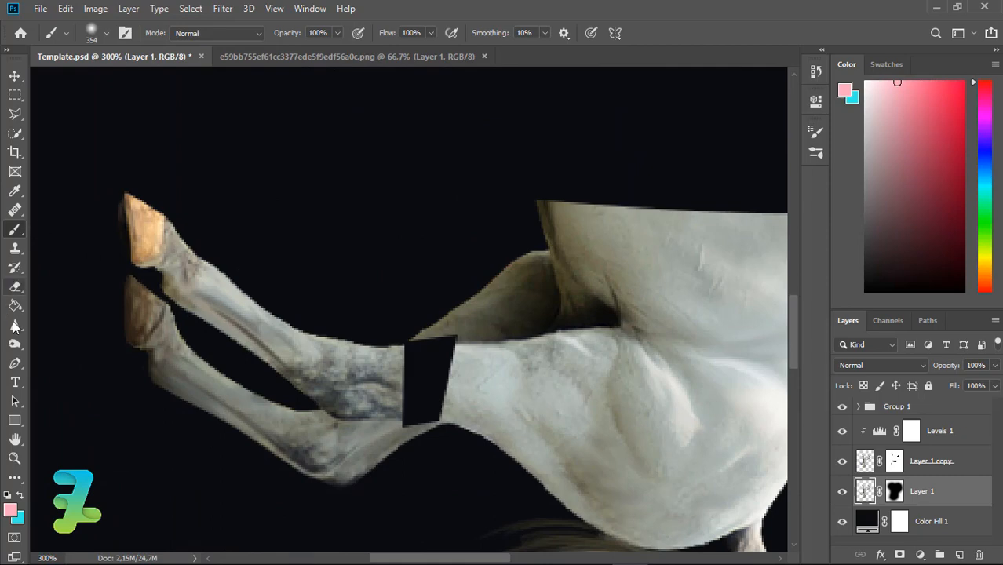
{"action": "left_click", "coordinate": [15, 250]}
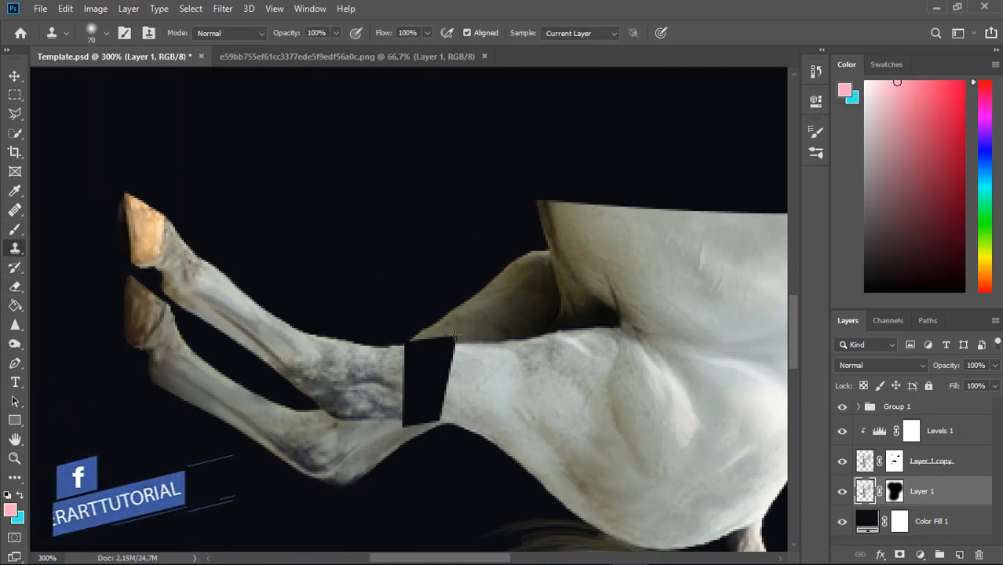
{"action": "key", "text": "bracketleft"}
{"action": "key", "text": "bracketleft"}
{"action": "key", "text": "bracketleft"}
{"action": "key", "text": "bracketleft"}
{"action": "key", "text": "bracketleft"}
{"action": "key", "text": "bracketleft"}
{"action": "key", "text": "bracketleft"}
{"action": "key", "text": "bracketleft"}
{"action": "key", "text": "bracketleft"}
{"action": "key", "text": "bracketleft"}
{"action": "key", "text": "bracketleft"}
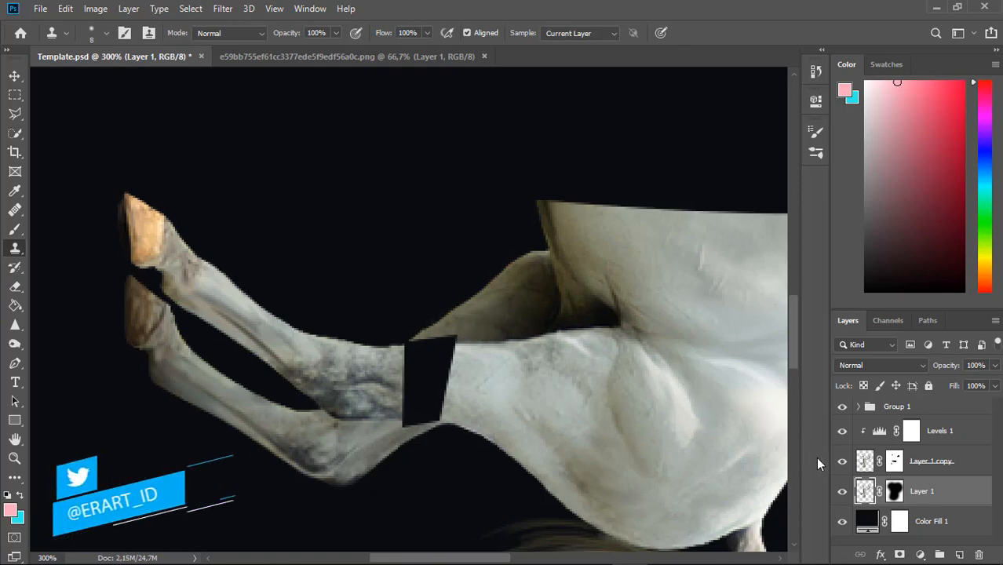
- Paint white on Layer 1's mask to bring back the leg texture inside the upper hind leg cut
{"action": "left_click", "coordinate": [843, 462]}
{"action": "left_click", "coordinate": [842, 463]}
{"action": "left_click", "coordinate": [895, 493]}
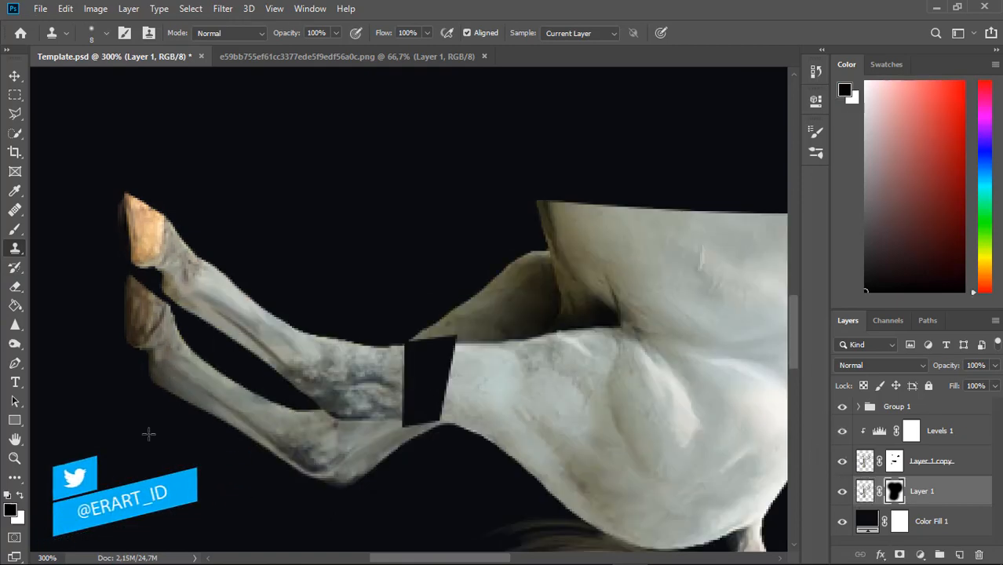
{"action": "left_click", "coordinate": [19, 496]}
{"action": "left_click", "coordinate": [15, 230]}
{"action": "left_click", "coordinate": [439, 376]}
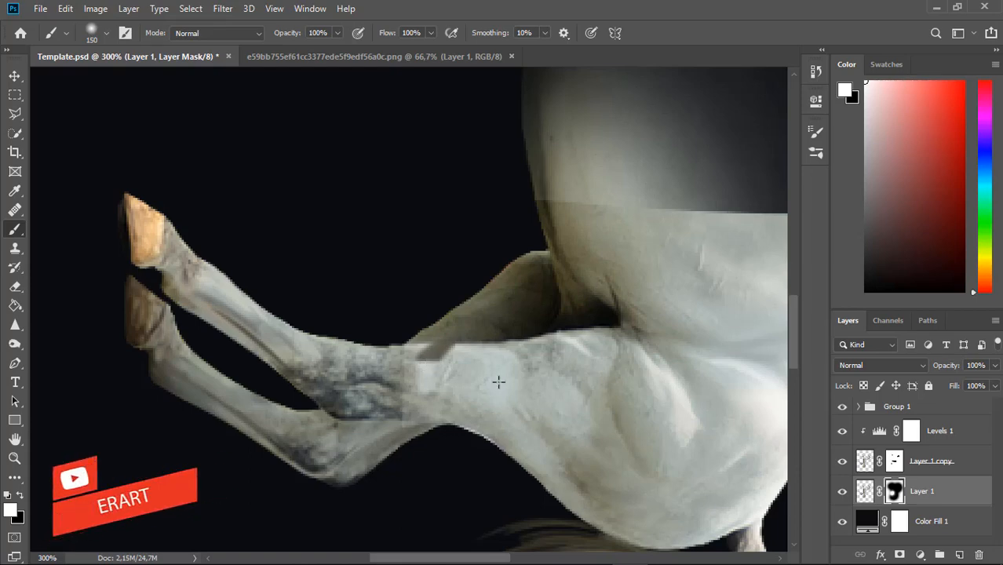
- Hide Layer 1 copy and paint more of the haunch white on Layer 1's mask
{"action": "left_click", "coordinate": [845, 463]}
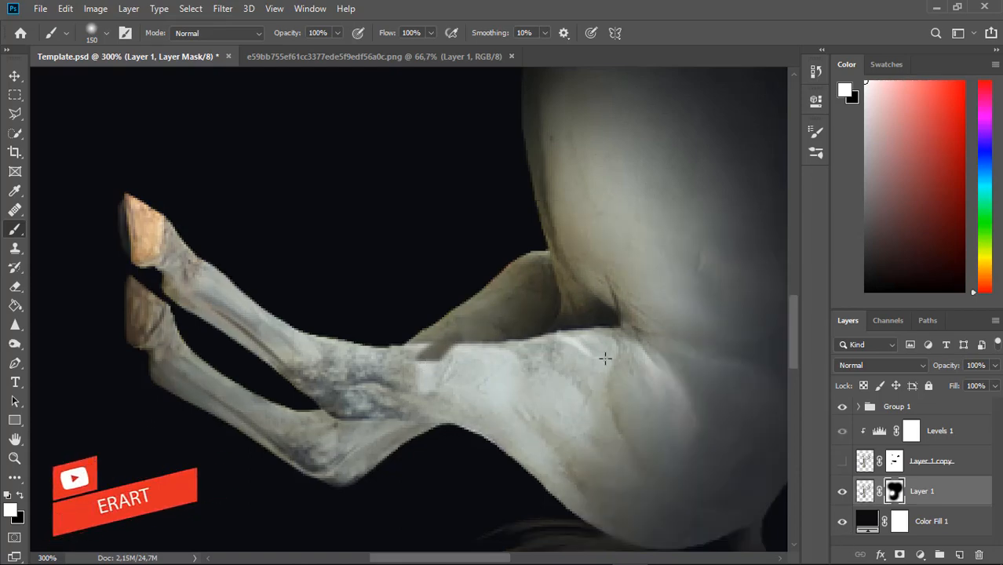
{"action": "left_click", "coordinate": [711, 345]}
{"action": "key", "text": "ctrl+minus"}
{"action": "left_click", "coordinate": [21, 496]}
{"action": "left_click_drag", "start_coordinate": [414, 343], "coordinate": [416, 385]}
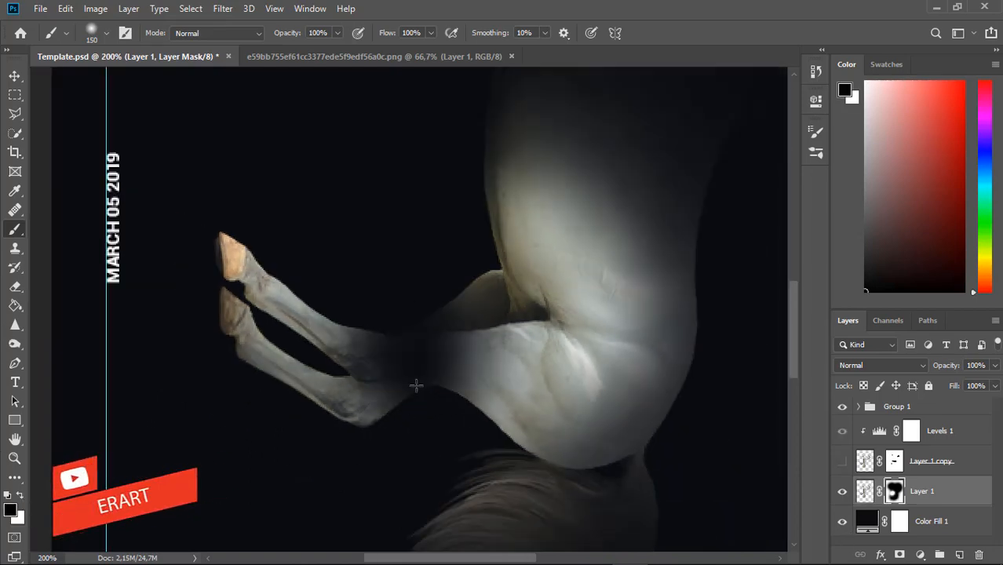
{"action": "key", "text": "ctrl+z"}
{"action": "key", "text": "x"}
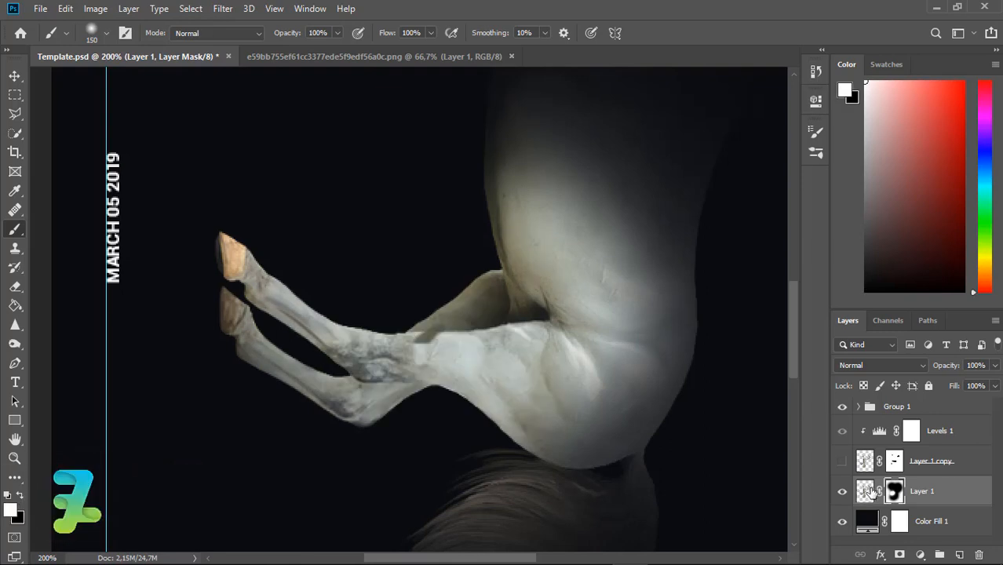
- On Layer 1's image, clone the dark far hind leg texture diagonally down across the near leg's joint
{"action": "left_click", "coordinate": [866, 491]}
{"action": "key", "text": "ctrl+plus"}
{"action": "left_click", "coordinate": [15, 249]}
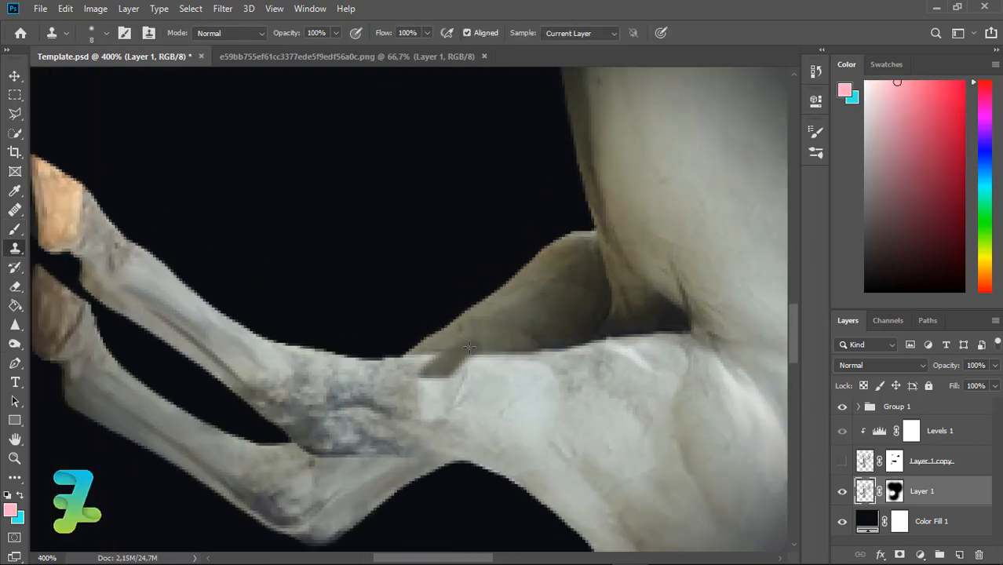
{"action": "left_click", "coordinate": [471, 343], "text": "alt"}
{"action": "mouse_move", "coordinate": [431, 389]}
{"action": "left_mouse_down"}
{"action": "mouse_move", "coordinate": [470, 361]}
{"action": "mouse_move", "coordinate": [528, 361]}
{"action": "mouse_move", "coordinate": [463, 397]}
{"action": "mouse_move", "coordinate": [497, 387]}
{"action": "mouse_move", "coordinate": [456, 428]}
{"action": "mouse_move", "coordinate": [395, 442]}
{"action": "left_mouse_up"}
{"action": "left_click", "coordinate": [500, 333], "text": "alt"}
{"action": "mouse_move", "coordinate": [457, 380]}
{"action": "left_mouse_down"}
{"action": "mouse_move", "coordinate": [433, 428]}
{"action": "mouse_move", "coordinate": [412, 405]}
{"action": "mouse_move", "coordinate": [398, 478]}
{"action": "left_mouse_up"}
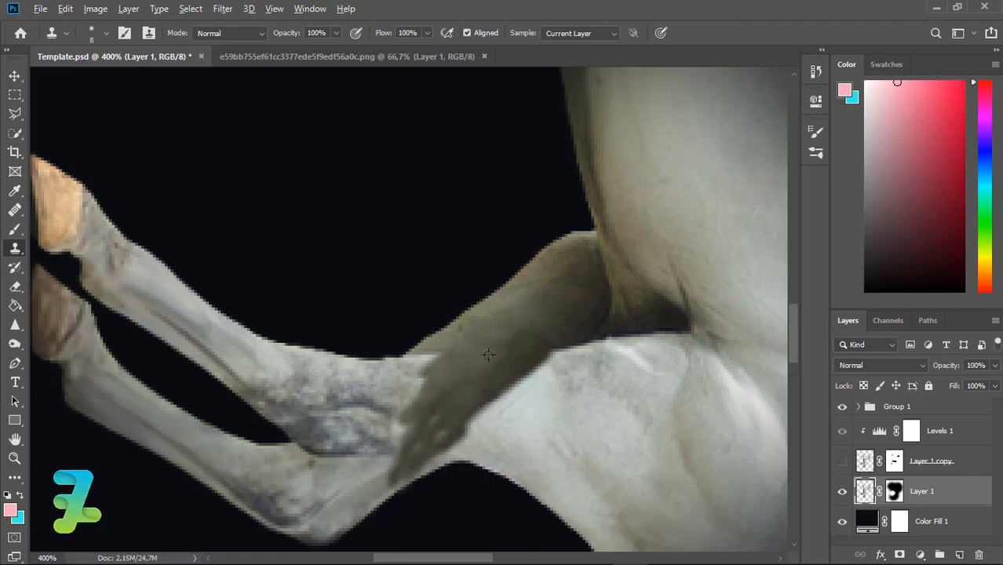
{"action": "left_click", "coordinate": [488, 355], "text": "alt"}
{"action": "mouse_move", "coordinate": [446, 414]}
{"action": "left_mouse_down"}
{"action": "mouse_move", "coordinate": [361, 506]}
{"action": "mouse_move", "coordinate": [414, 464]}
{"action": "mouse_move", "coordinate": [393, 473]}
{"action": "mouse_move", "coordinate": [422, 462]}
{"action": "mouse_move", "coordinate": [382, 495]}
{"action": "mouse_move", "coordinate": [354, 473]}
{"action": "mouse_move", "coordinate": [436, 407]}
{"action": "left_mouse_up"}
{"action": "key", "text": "ctrl+z"}
- Clone light lower-leg texture over the lower end of the dark patch, comparing briefly with Layer 1 copy
{"action": "left_click", "coordinate": [359, 505], "text": "alt"}
{"action": "left_click", "coordinate": [843, 462]}
{"action": "left_click", "coordinate": [844, 462]}
{"action": "left_click", "coordinate": [353, 474], "text": "alt"}
{"action": "key", "text": "ctrl+z"}
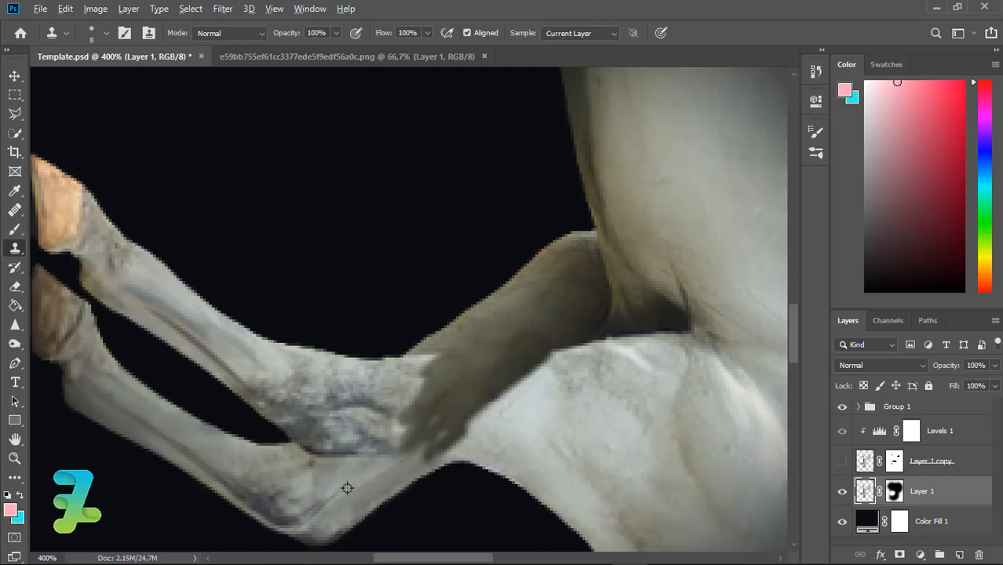
{"action": "mouse_move", "coordinate": [398, 455]}
{"action": "left_mouse_down"}
{"action": "mouse_move", "coordinate": [450, 407]}
{"action": "mouse_move", "coordinate": [399, 436]}
{"action": "mouse_move", "coordinate": [437, 408]}
{"action": "left_mouse_up"}
- Extend the lower leg's light texture upward across the joint with repeated Clone Stamp samples and strokes
{"action": "left_click", "coordinate": [322, 502], "text": "alt"}
{"action": "left_click", "coordinate": [328, 505], "text": "alt"}
{"action": "mouse_move", "coordinate": [356, 467]}
{"action": "left_mouse_down"}
{"action": "mouse_move", "coordinate": [415, 417]}
{"action": "mouse_move", "coordinate": [416, 385]}
{"action": "mouse_move", "coordinate": [432, 377]}
{"action": "left_mouse_up"}
{"action": "left_click", "coordinate": [384, 449], "text": "alt"}
{"action": "left_click", "coordinate": [355, 496], "text": "alt"}
{"action": "left_click_drag", "start_coordinate": [422, 412], "coordinate": [448, 373]}
{"action": "left_click", "coordinate": [399, 463], "text": "alt"}
{"action": "mouse_move", "coordinate": [426, 456]}
{"action": "left_mouse_down"}
{"action": "mouse_move", "coordinate": [453, 418]}
{"action": "mouse_move", "coordinate": [477, 425]}
{"action": "left_mouse_up"}
{"action": "left_click", "coordinate": [410, 474], "text": "alt"}
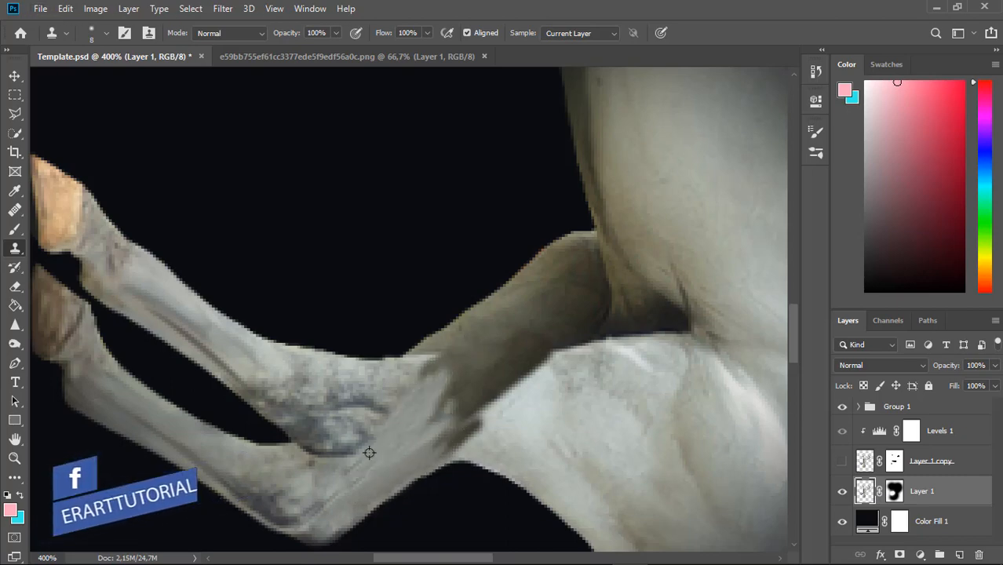
- Blend the cloned far leg into the joint and the thigh's edge, and show Layer 1 copy again
{"action": "left_click", "coordinate": [361, 501], "text": "alt"}
{"action": "left_click_drag", "start_coordinate": [348, 471], "coordinate": [432, 361]}
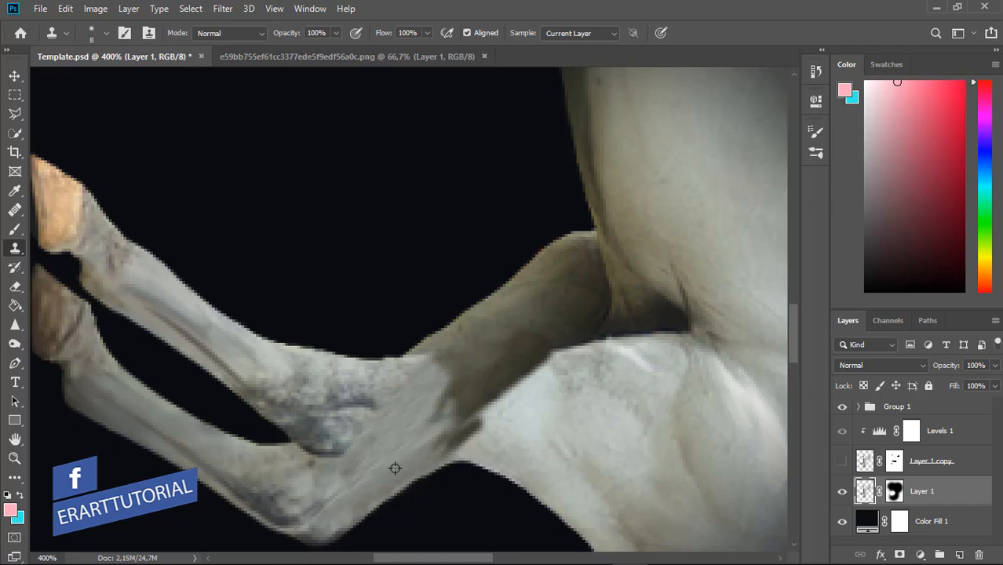
{"action": "left_click", "coordinate": [395, 469], "text": "alt"}
{"action": "left_click_drag", "start_coordinate": [432, 424], "coordinate": [458, 399]}
{"action": "left_click", "coordinate": [417, 469], "text": "alt"}
{"action": "left_click_drag", "start_coordinate": [447, 450], "coordinate": [496, 404]}
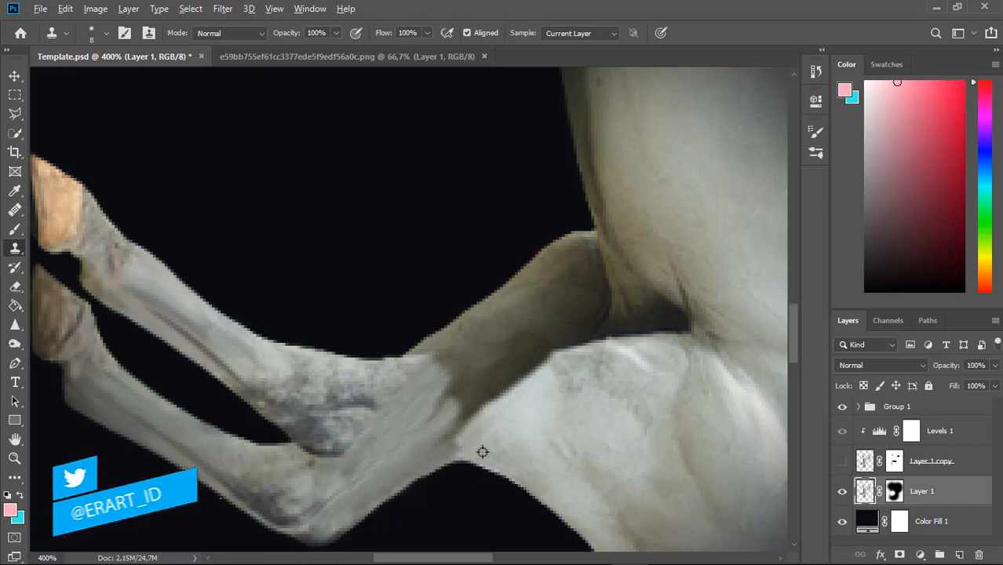
{"action": "left_click", "coordinate": [654, 426], "text": "alt"}
{"action": "left_click_drag", "start_coordinate": [456, 450], "coordinate": [461, 445]}
{"action": "left_click", "coordinate": [843, 461]}
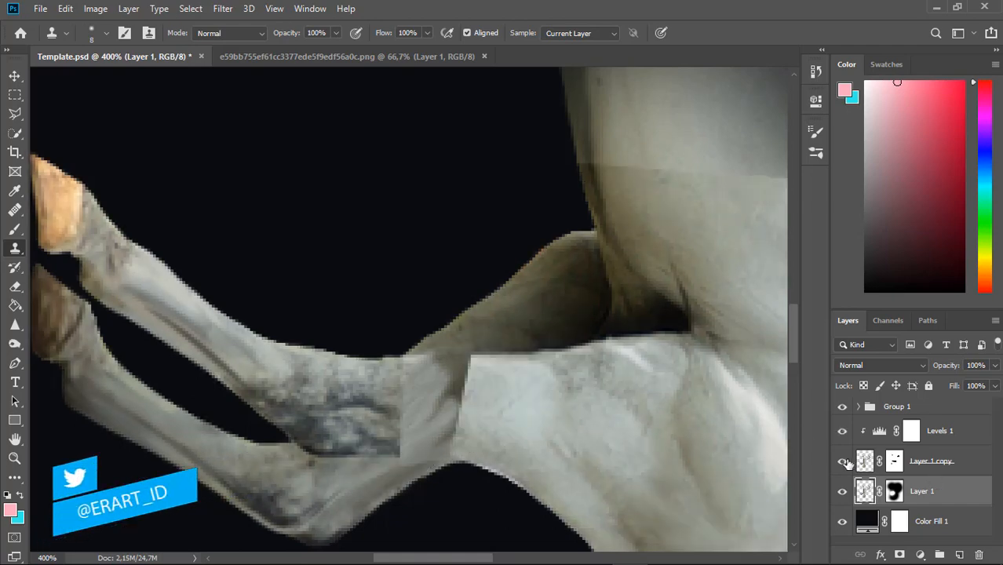
{"action": "left_click", "coordinate": [895, 461]}
{"action": "key", "text": "b"}
{"action": "key", "text": "d"}
{"action": "left_click", "coordinate": [452, 396]}
{"action": "key", "text": "ctrl+z"}
{"action": "key", "text": "x"}
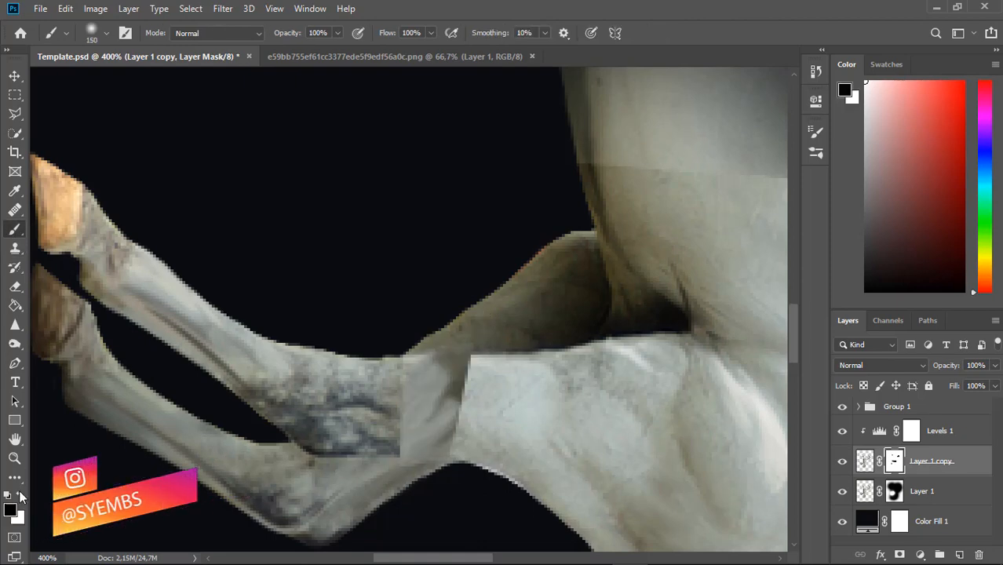
{"action": "key", "text": "bracketleft"}
{"action": "key", "text": "bracketleft"}
{"action": "key", "text": "bracketleft"}
{"action": "key", "text": "bracketleft"}
{"action": "key", "text": "bracketleft"}
{"action": "left_click", "coordinate": [483, 359]}
{"action": "key", "text": "ctrl+z"}
- Clone the dark far-leg texture over the light area inside the hind leg cut on Layer 1 with a 4 px brush
{"action": "left_click", "coordinate": [896, 491]}
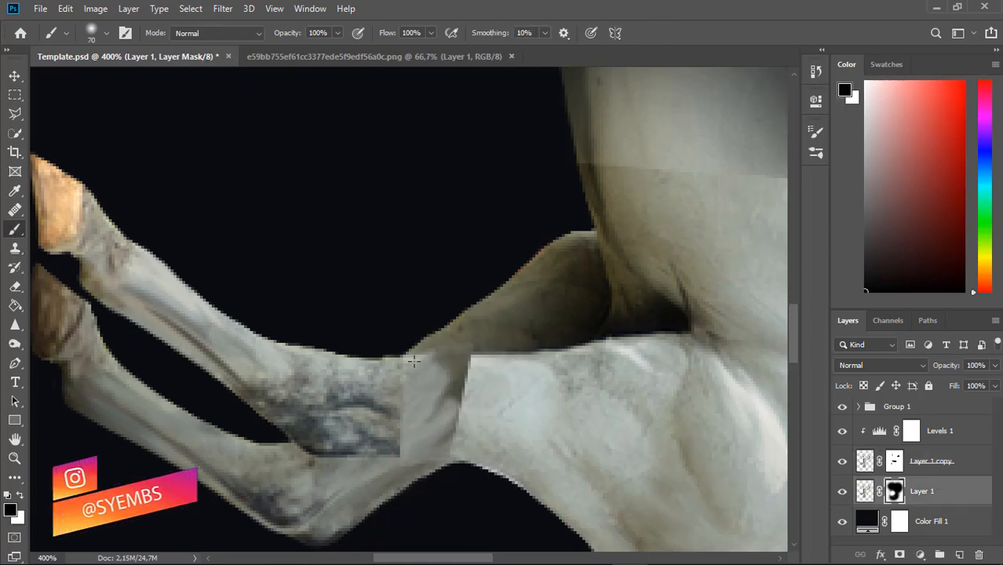
{"action": "key", "text": "s"}
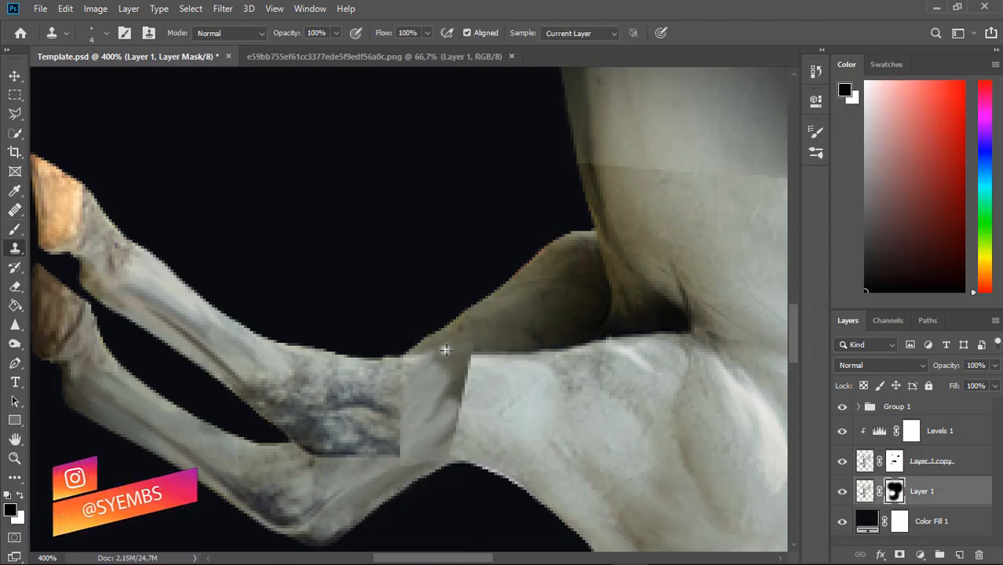
{"action": "key", "text": "ctrl+2"}
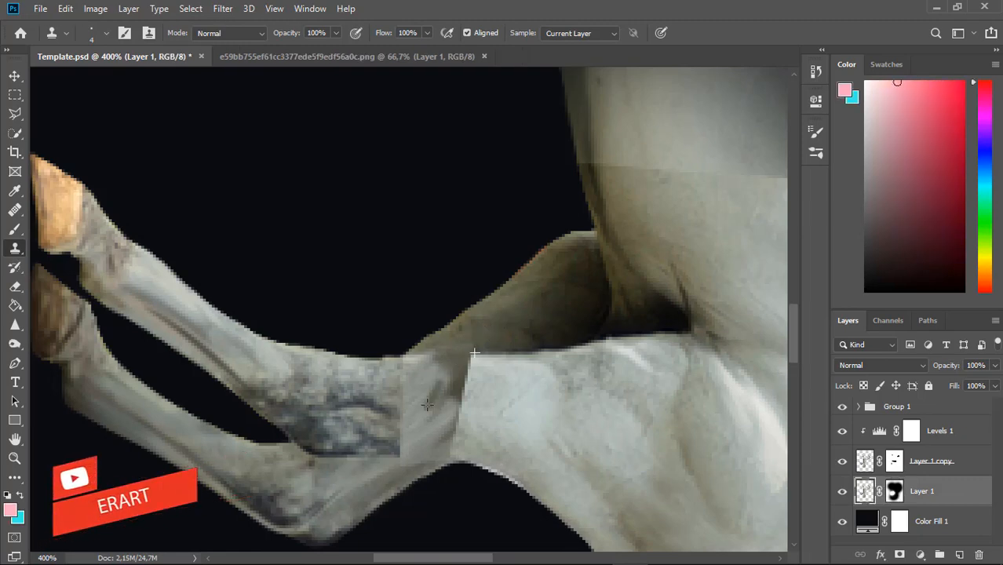
{"action": "left_click", "coordinate": [422, 410]}
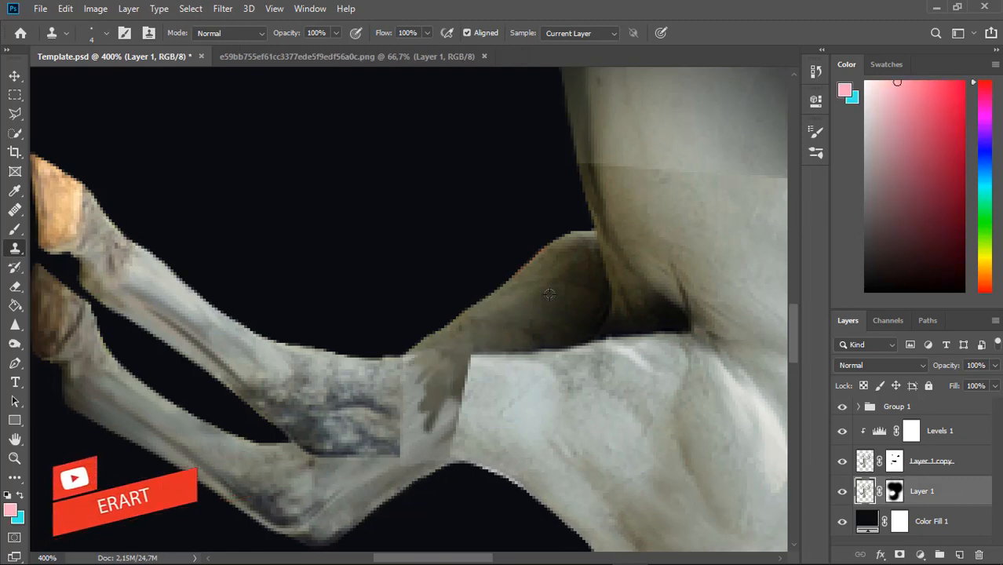
{"action": "left_click", "coordinate": [497, 319], "text": "alt"}
{"action": "mouse_move", "coordinate": [408, 381]}
{"action": "left_mouse_down"}
{"action": "mouse_move", "coordinate": [413, 374]}
{"action": "mouse_move", "coordinate": [407, 414]}
{"action": "left_mouse_up"}
{"action": "left_click", "coordinate": [491, 323], "text": "alt"}
{"action": "left_click_drag", "start_coordinate": [429, 354], "coordinate": [404, 370]}
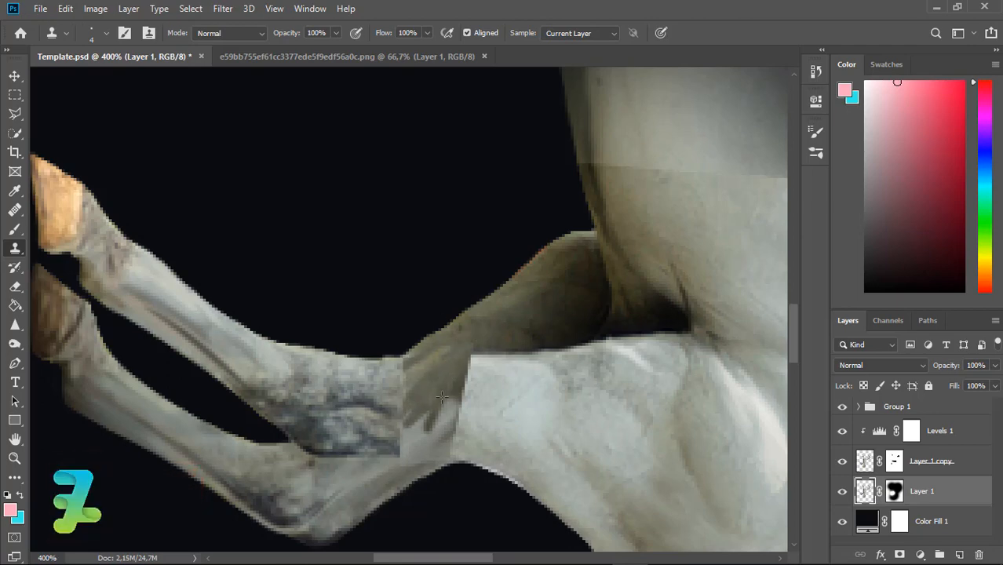
{"action": "left_click_drag", "start_coordinate": [441, 398], "coordinate": [412, 421]}
{"action": "left_click", "coordinate": [460, 353], "text": "alt"}
{"action": "left_click_drag", "start_coordinate": [469, 377], "coordinate": [461, 412]}
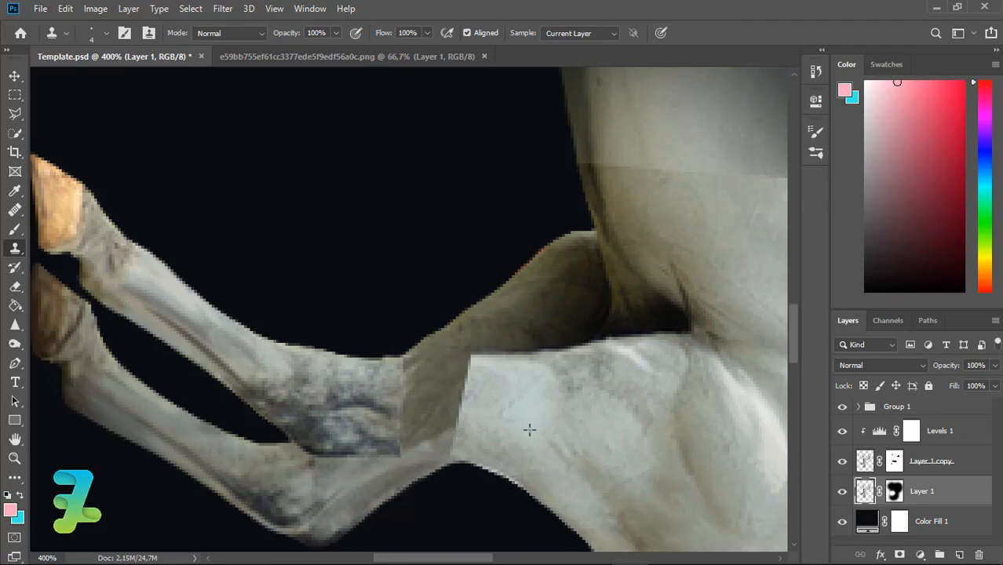
- Brush black on Layer 1's mask to hide the horse remnants showing in the torso gap
{"action": "key", "text": "ctrl+minus"}
{"action": "key", "text": "ctrl+minus"}
{"action": "key", "text": "ctrl+minus"}
{"action": "key", "text": "ctrl+minus"}
{"action": "key", "text": "ctrl+minus"}
{"action": "key", "text": "ctrl+plus"}
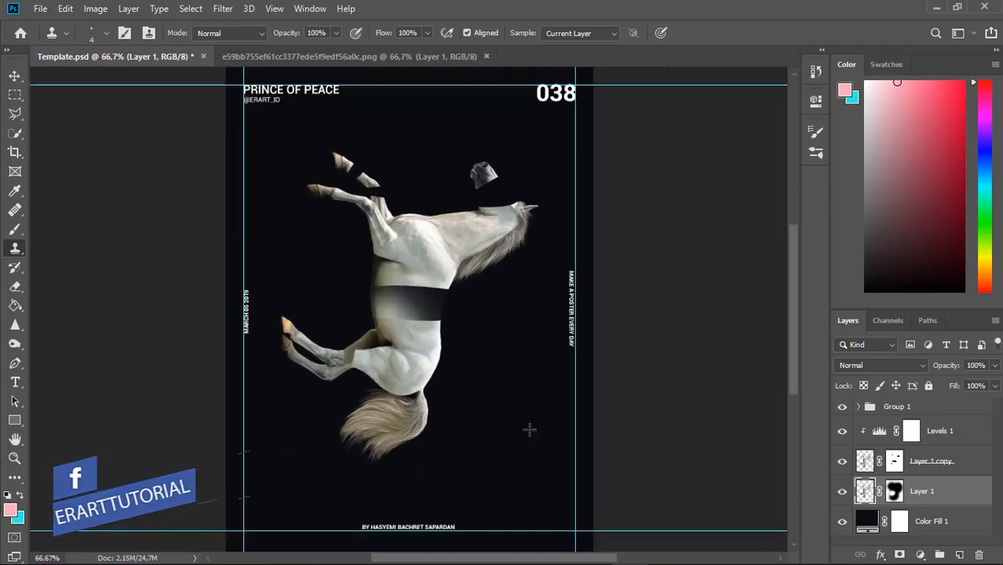
{"action": "left_click", "coordinate": [893, 501]}
{"action": "left_click", "coordinate": [15, 230]}
{"action": "mouse_move", "coordinate": [384, 299]}
{"action": "left_mouse_down"}
{"action": "mouse_move", "coordinate": [440, 313]}
{"action": "mouse_move", "coordinate": [380, 314]}
{"action": "left_mouse_up"}
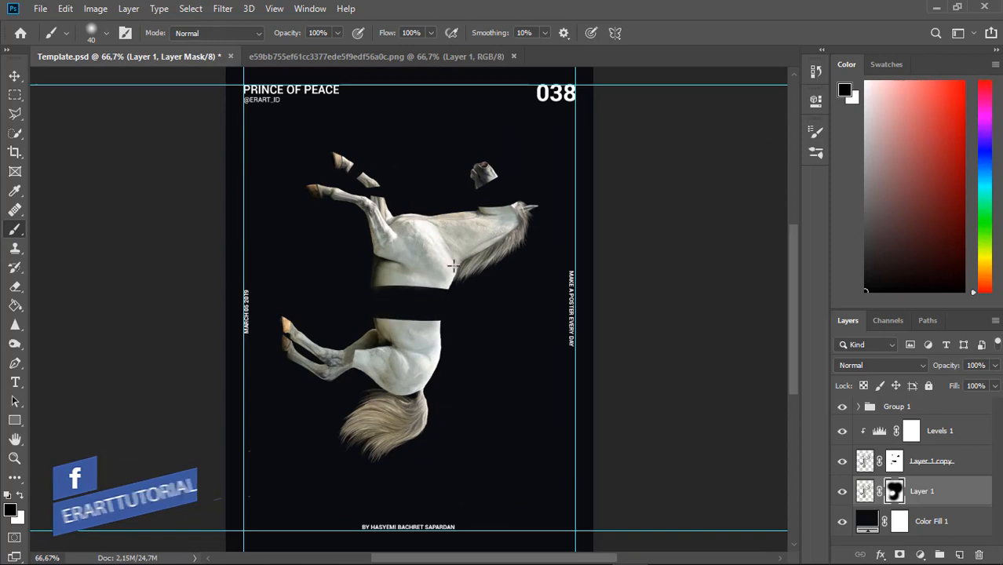
- Add a new layer above Color Fill 1 and outline an oval cut surface over the horse's face with a closed Pen path
{"action": "left_click", "coordinate": [950, 522]}
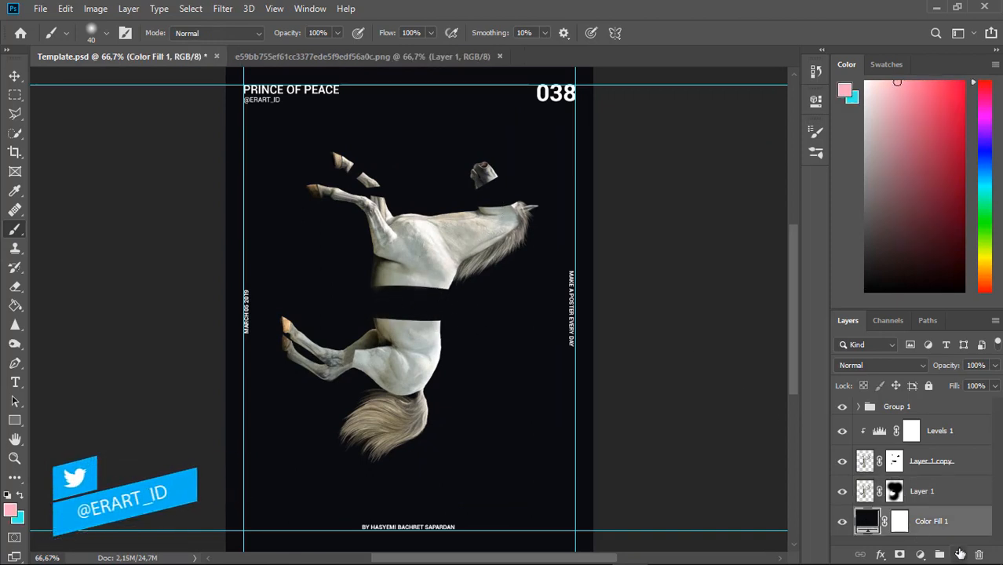
{"action": "left_click", "coordinate": [959, 555]}
{"action": "left_click", "coordinate": [15, 363]}
{"action": "key", "text": "ctrl+plus"}
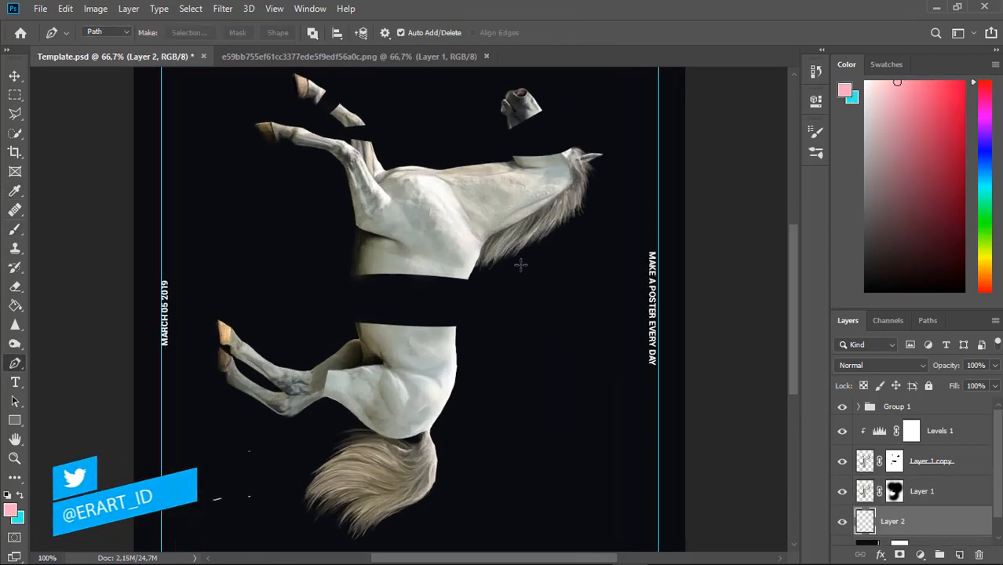
{"action": "key", "text": "ctrl+plus"}
{"action": "left_click_drag", "start_coordinate": [793, 303], "coordinate": [793, 247]}
{"action": "left_click", "coordinate": [618, 285]}
{"action": "left_click_drag", "start_coordinate": [739, 268], "coordinate": [741, 244]}
{"action": "key", "text": "ctrl+z"}
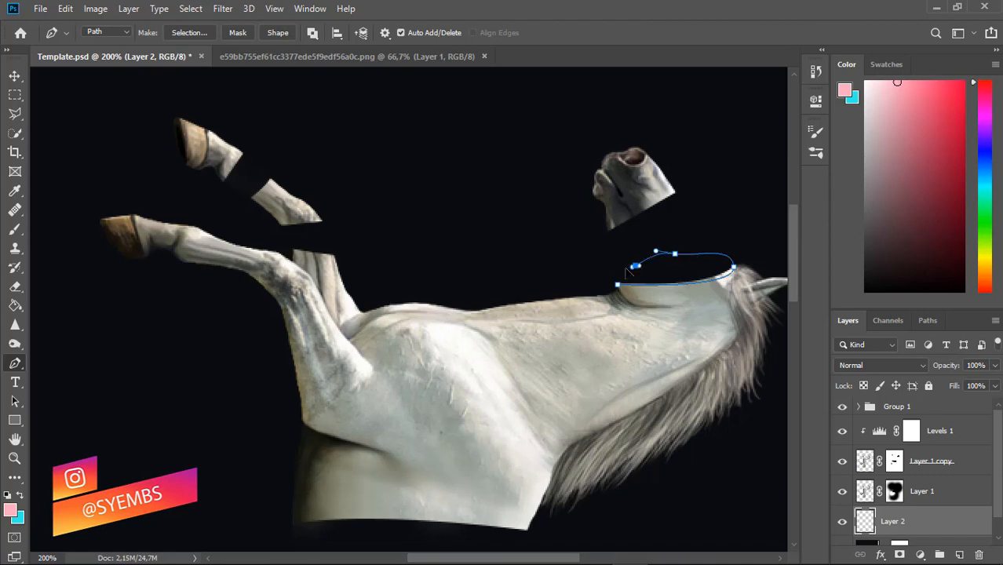
{"action": "left_click_drag", "start_coordinate": [627, 269], "coordinate": [618, 285]}
{"action": "key", "text": "ctrl+z"}
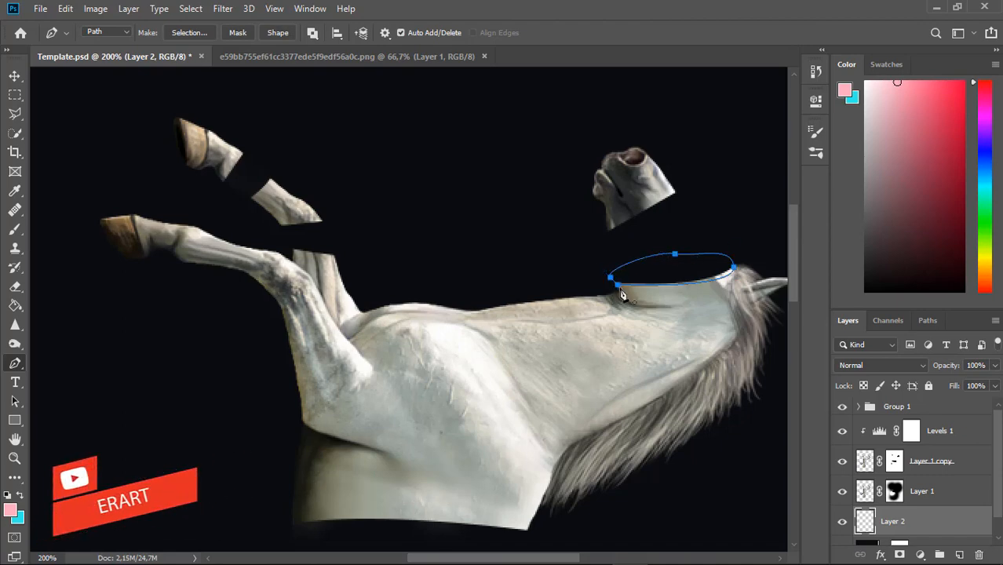
- Convert the oval face path to a selection with 0 px feather and fill it with the pink foreground color
{"action": "right_click", "coordinate": [633, 291]}
{"action": "left_click", "coordinate": [643, 296]}
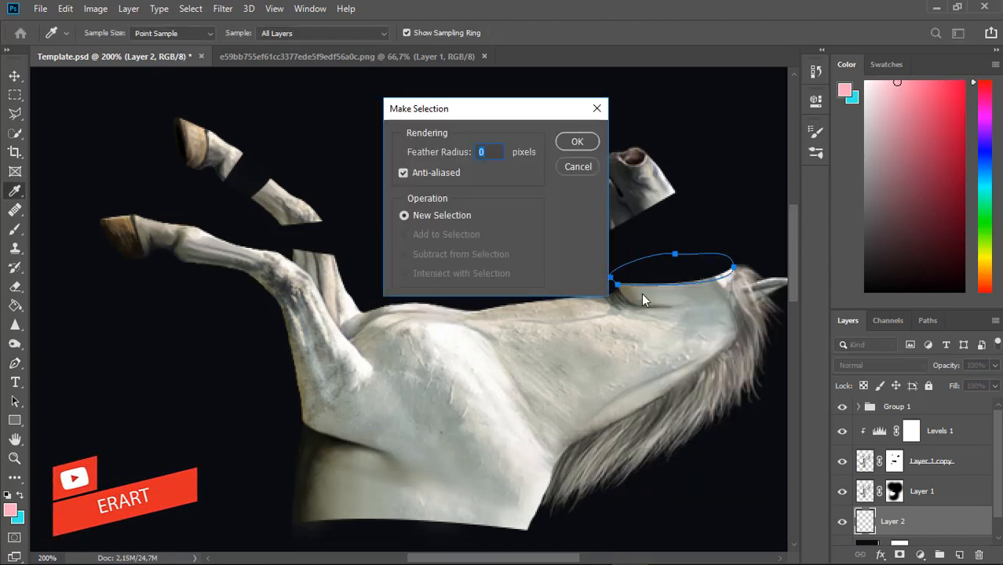
{"action": "key", "text": "Return"}
{"action": "left_click", "coordinate": [15, 306]}
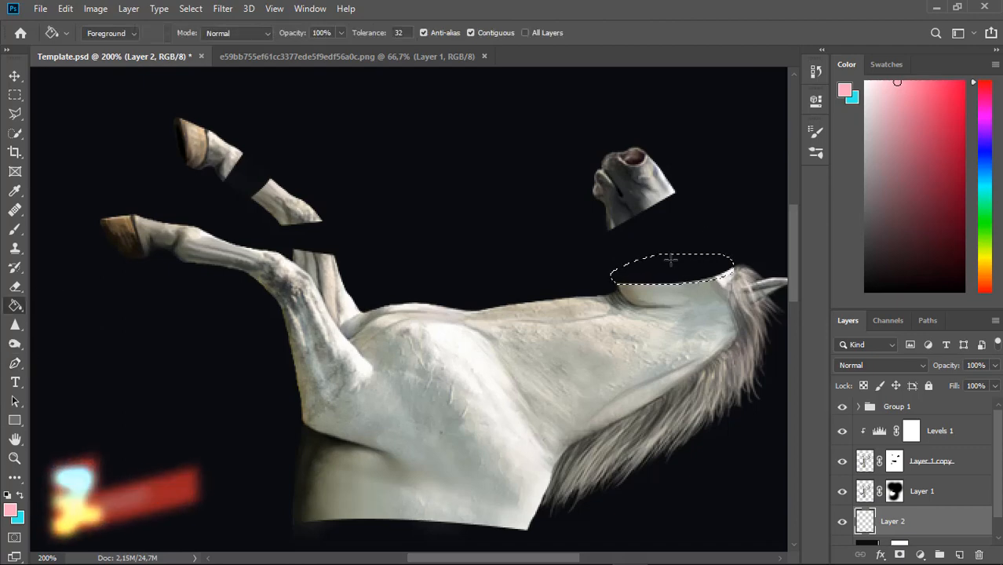
{"action": "left_click", "coordinate": [671, 260]}
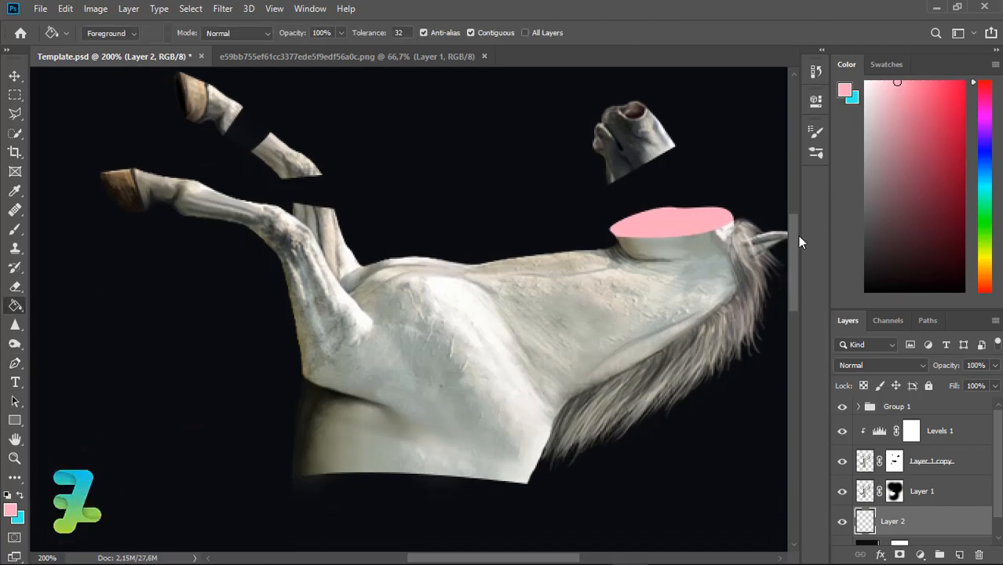
- Outline the lower cut end of the far foreleg's middle piece with a closed Pen path and fill it with the pink foreground color
{"action": "left_click_drag", "start_coordinate": [799, 235], "coordinate": [794, 226]}
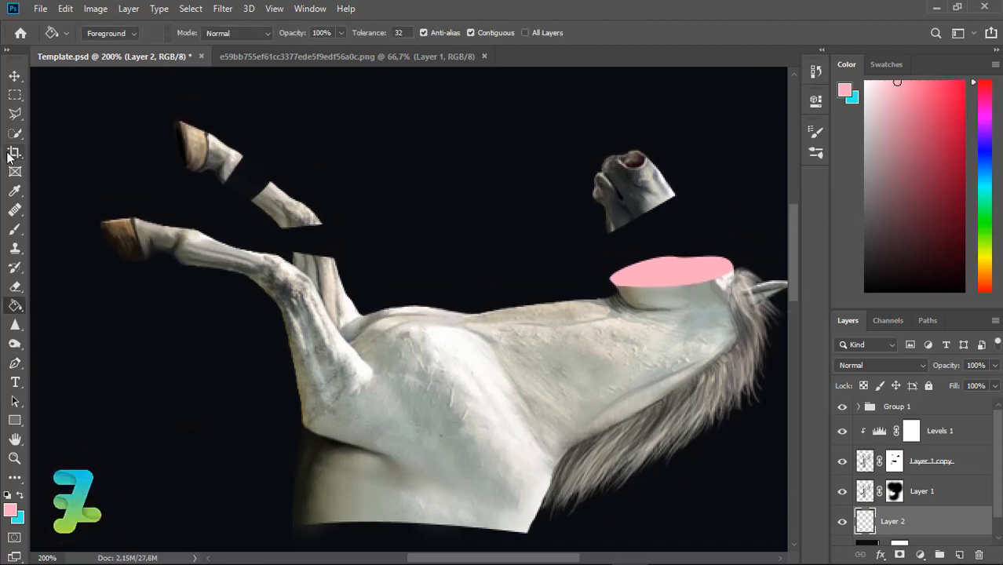
{"action": "left_click", "coordinate": [15, 363]}
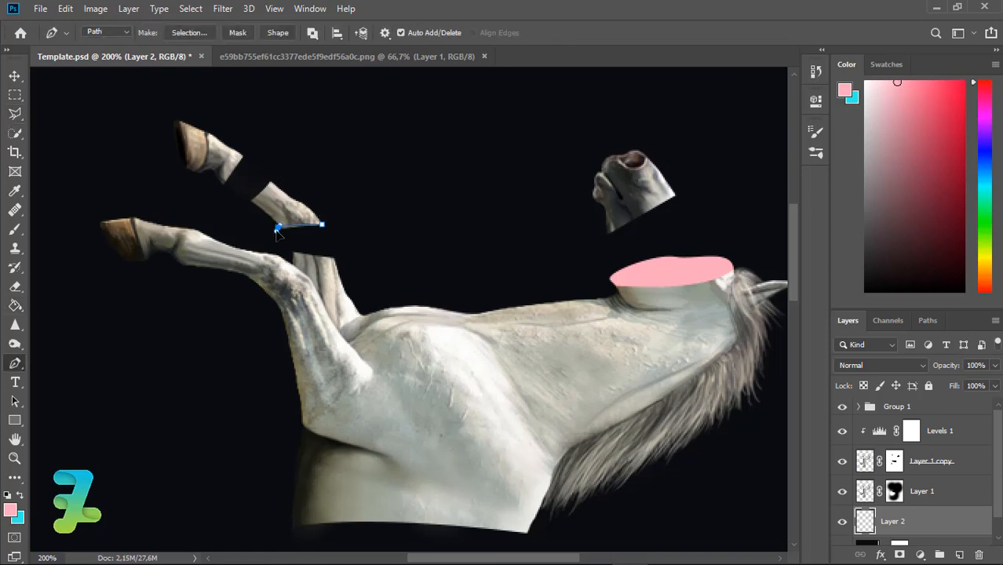
{"action": "right_click", "coordinate": [319, 226]}
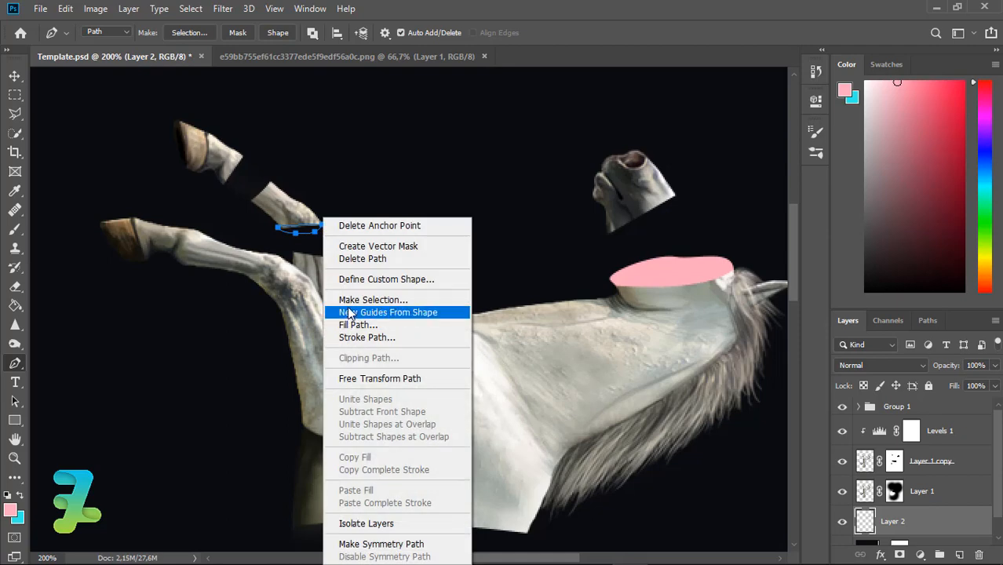
{"action": "left_click", "coordinate": [378, 298]}
{"action": "key", "text": "Return"}
{"action": "left_click", "coordinate": [14, 306]}
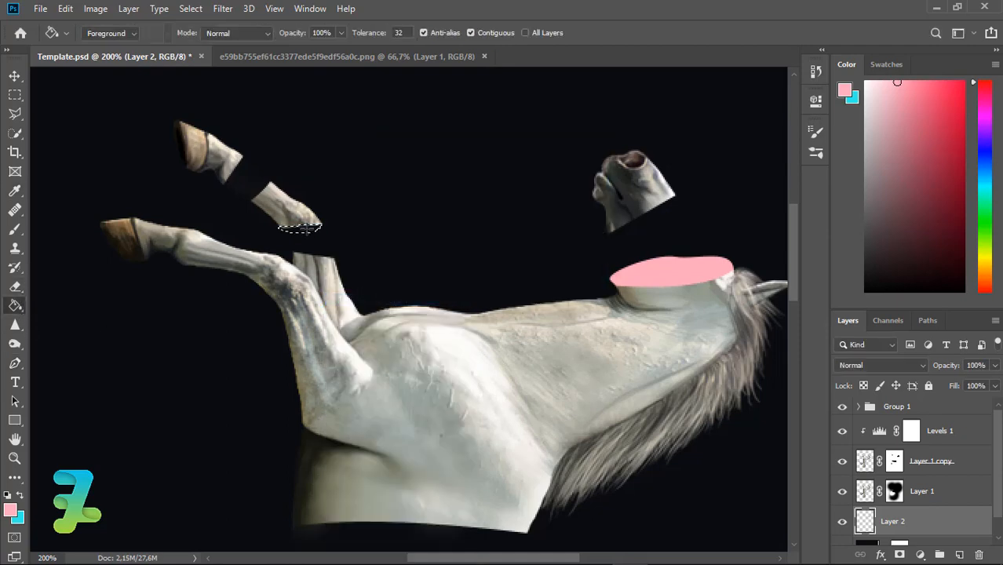
{"action": "left_click", "coordinate": [11, 511]}
{"action": "left_click", "coordinate": [938, 107]}
{"action": "left_click", "coordinate": [12, 99]}
{"action": "left_click_drag", "start_coordinate": [273, 221], "coordinate": [280, 237]}
- Outline a curved cut surface on the end of the far foreleg's hoof piece with the Pen tool and fill it with pink
{"action": "key", "text": "p"}
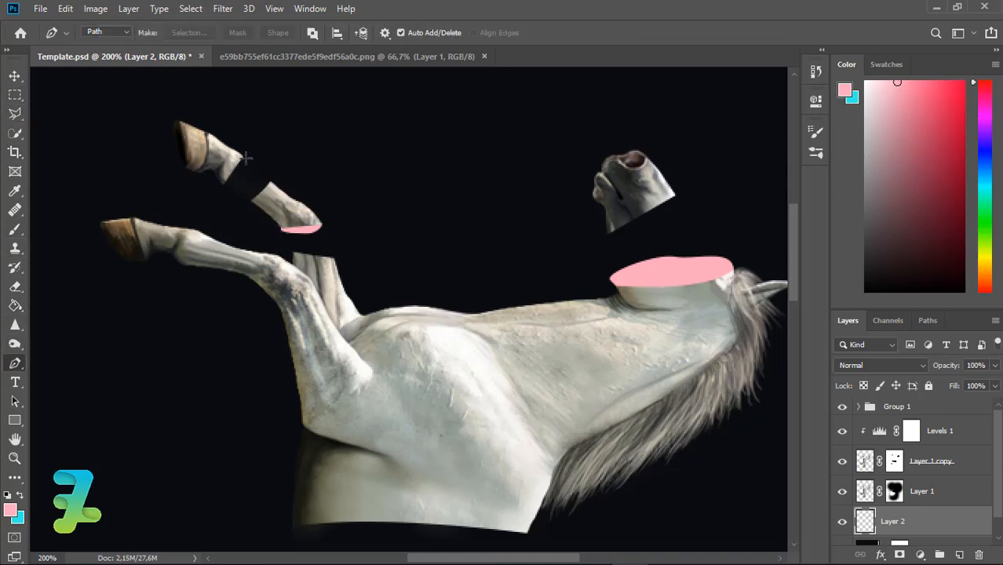
{"action": "key", "text": "ctrl+plus"}
{"action": "key", "text": "ctrl+plus"}
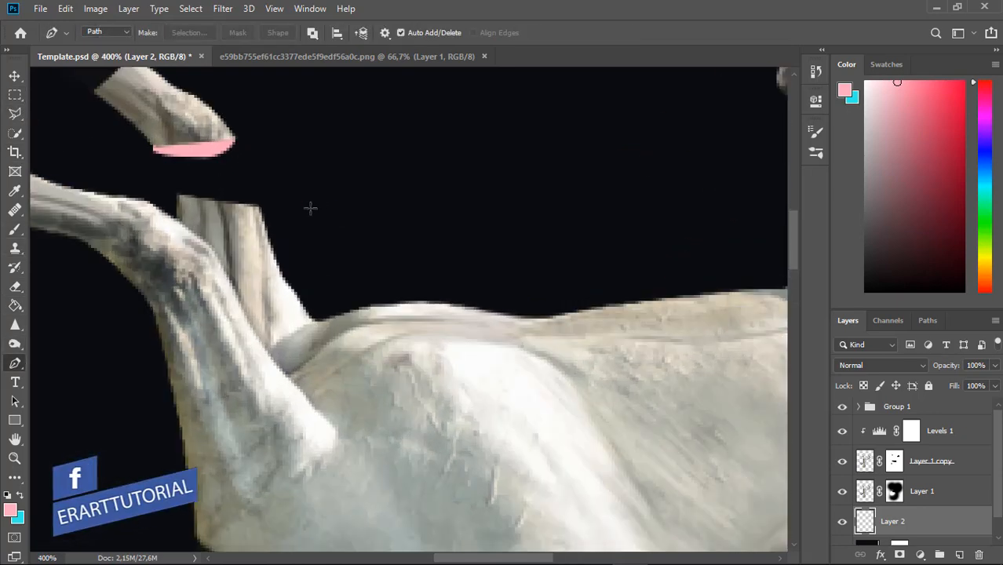
{"action": "left_click_drag", "start_coordinate": [794, 273], "coordinate": [793, 234]}
{"action": "left_click_drag", "start_coordinate": [514, 558], "coordinate": [480, 558]}
{"action": "left_click", "coordinate": [291, 215]}
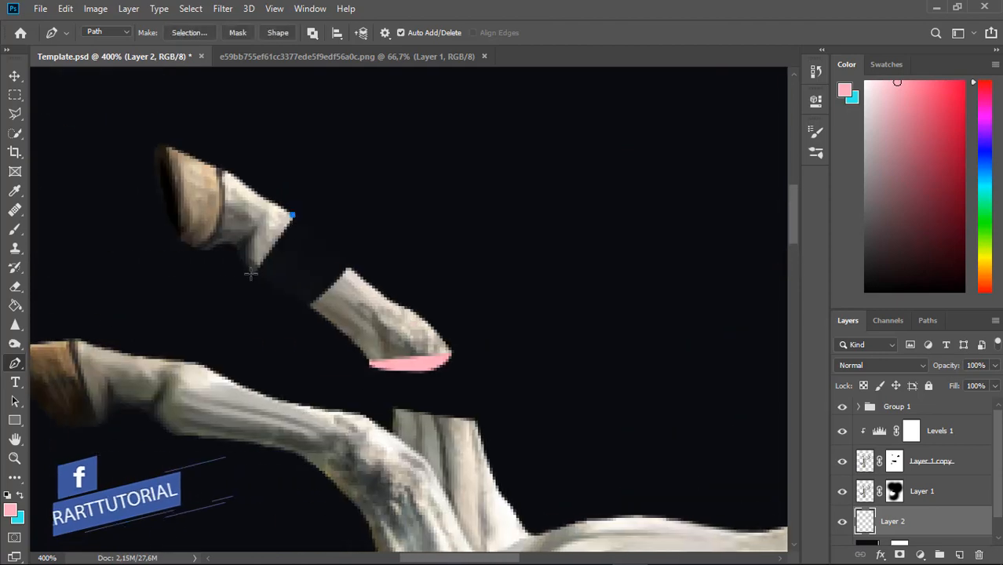
{"action": "left_click_drag", "start_coordinate": [251, 273], "coordinate": [294, 248]}
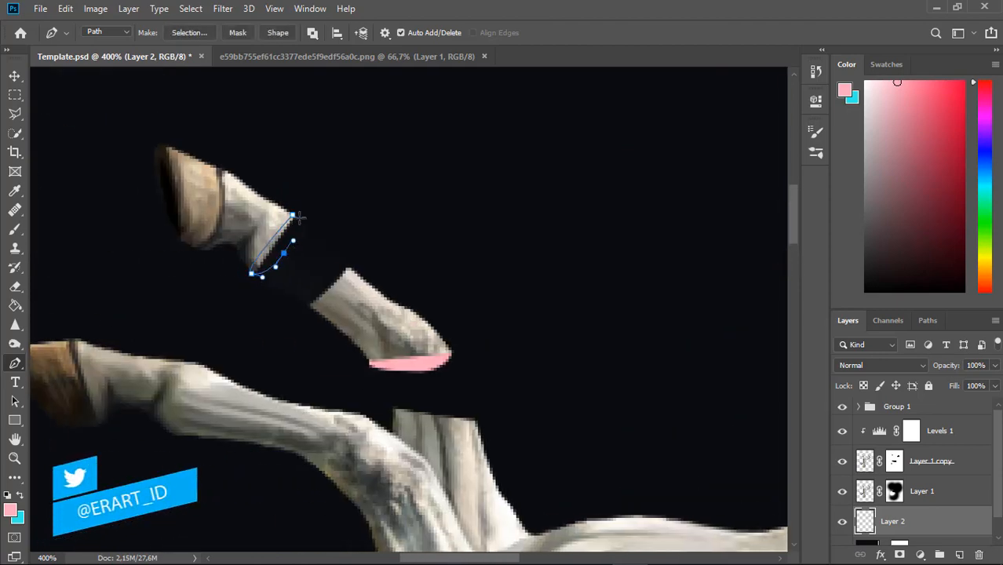
{"action": "right_click", "coordinate": [284, 237]}
{"action": "left_click", "coordinate": [325, 294]}
{"action": "key", "text": "g"}
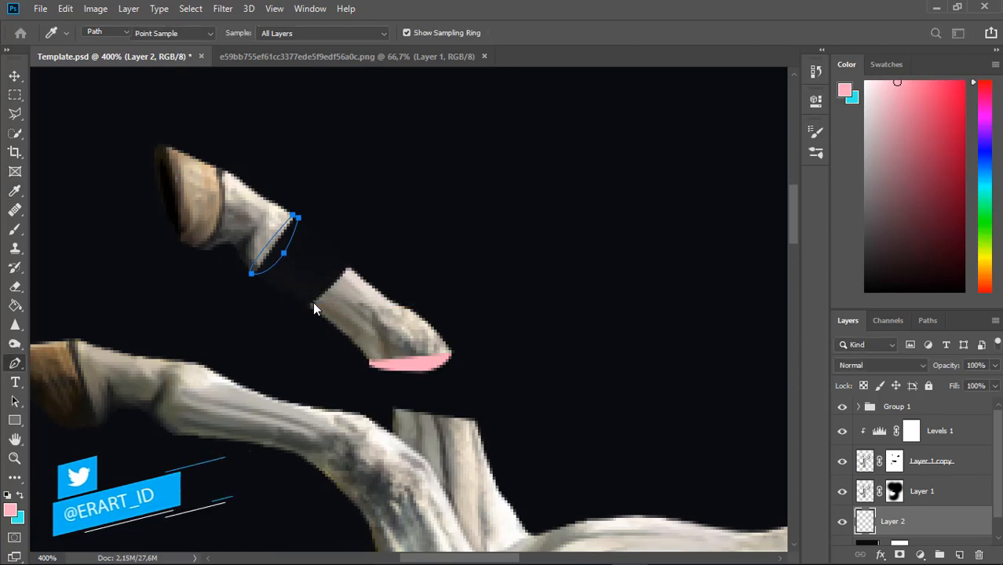
{"action": "left_click", "coordinate": [275, 245]}
{"action": "key", "text": "ctrl+d"}
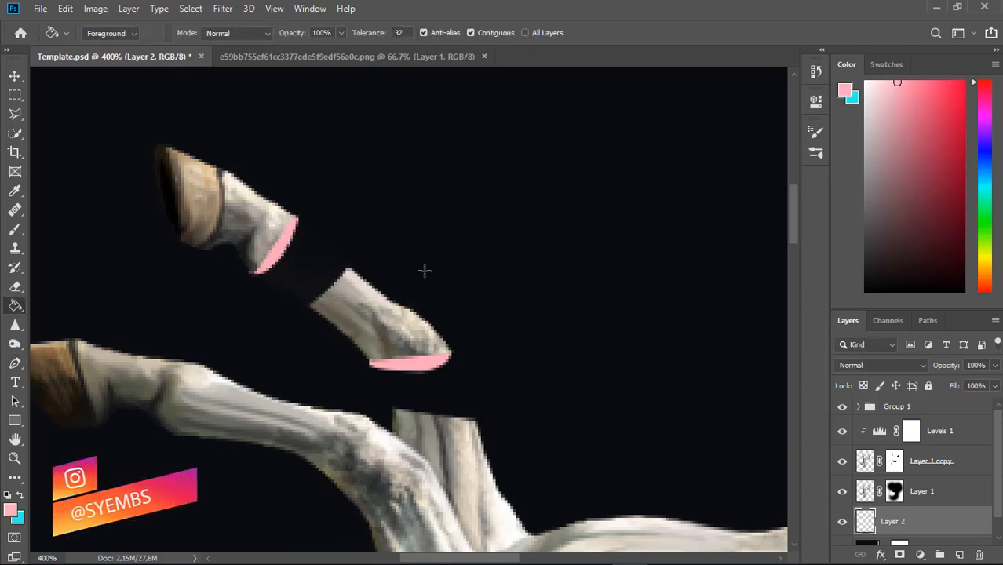
- Outline a curved cut surface on the near hind leg's lower piece with a Pen path and fill it with pink on Layer 2
{"action": "left_click_drag", "start_coordinate": [797, 201], "coordinate": [800, 322]}
{"action": "left_click", "coordinate": [15, 363]}
{"action": "left_click", "coordinate": [233, 330]}
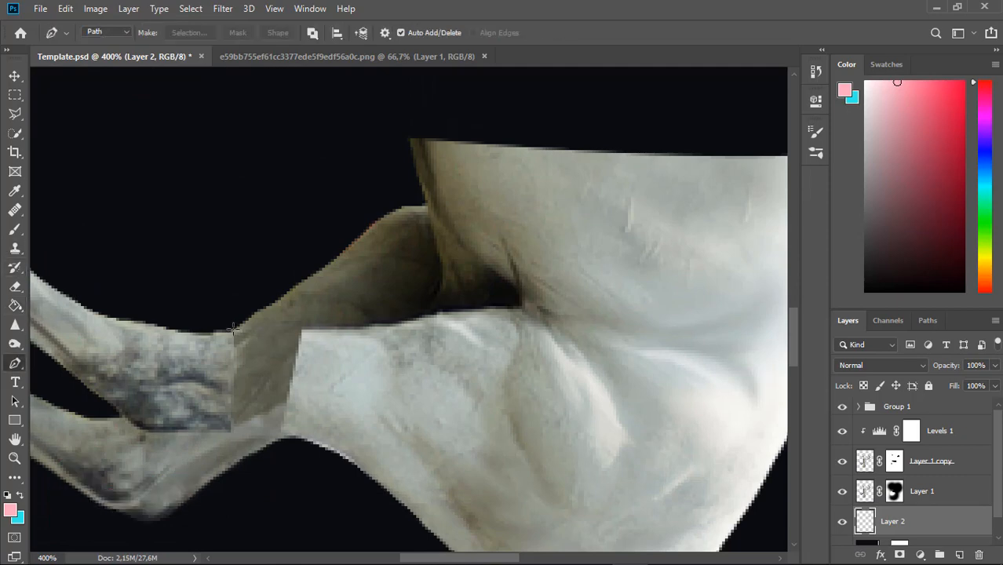
{"action": "left_click_drag", "start_coordinate": [228, 433], "coordinate": [235, 433]}
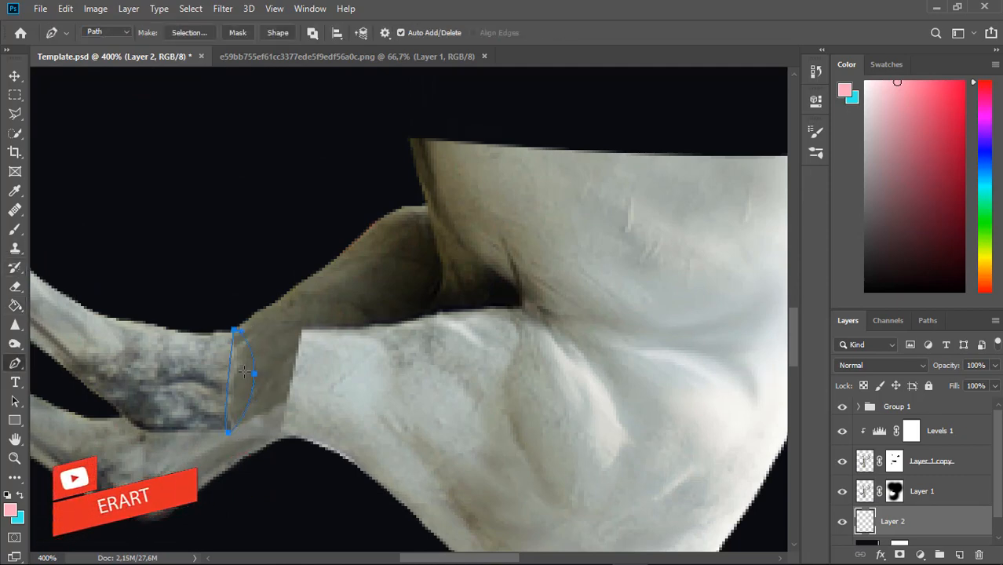
{"action": "right_click", "coordinate": [244, 373]}
{"action": "left_click", "coordinate": [314, 128]}
{"action": "key", "text": "Return"}
{"action": "key", "text": "g"}
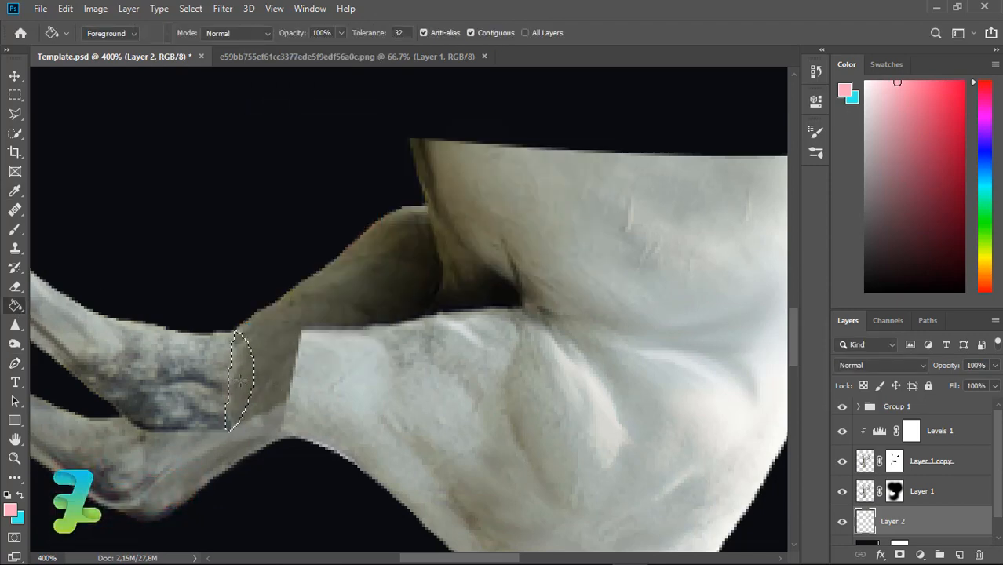
{"action": "key", "text": "v"}
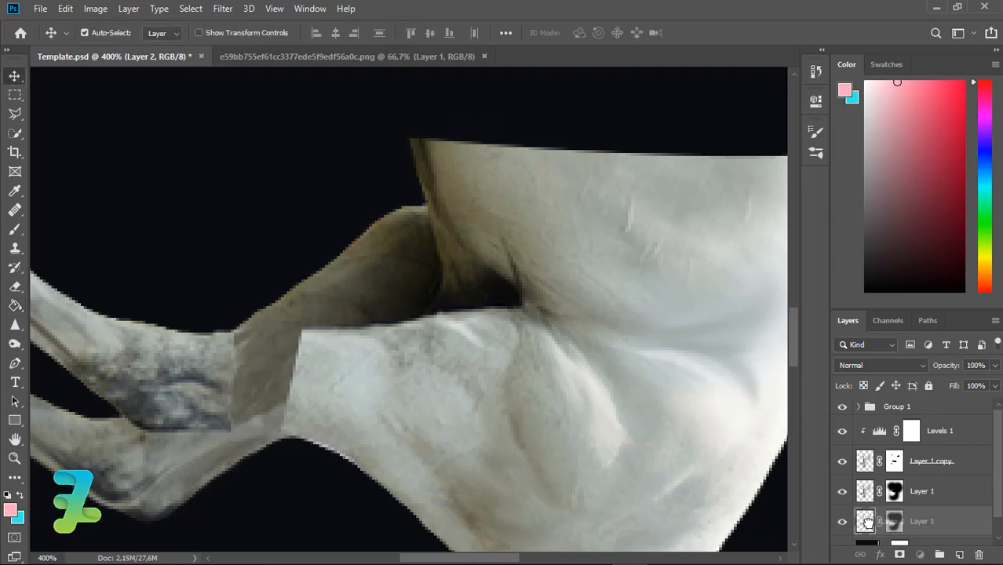
- Move Layer 1 below Layer 2 and erase the pink shape at the hind leg cut on Layer 2
{"action": "left_click_drag", "start_coordinate": [865, 491], "coordinate": [868, 528]}
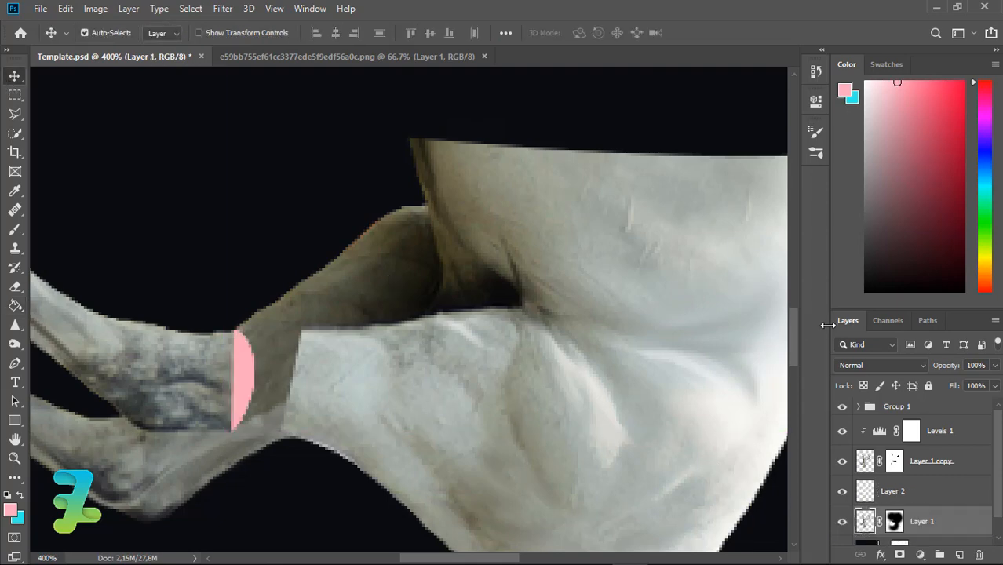
{"action": "left_click", "coordinate": [15, 287]}
{"action": "left_click", "coordinate": [893, 492]}
{"action": "left_click_drag", "start_coordinate": [237, 336], "coordinate": [240, 425]}
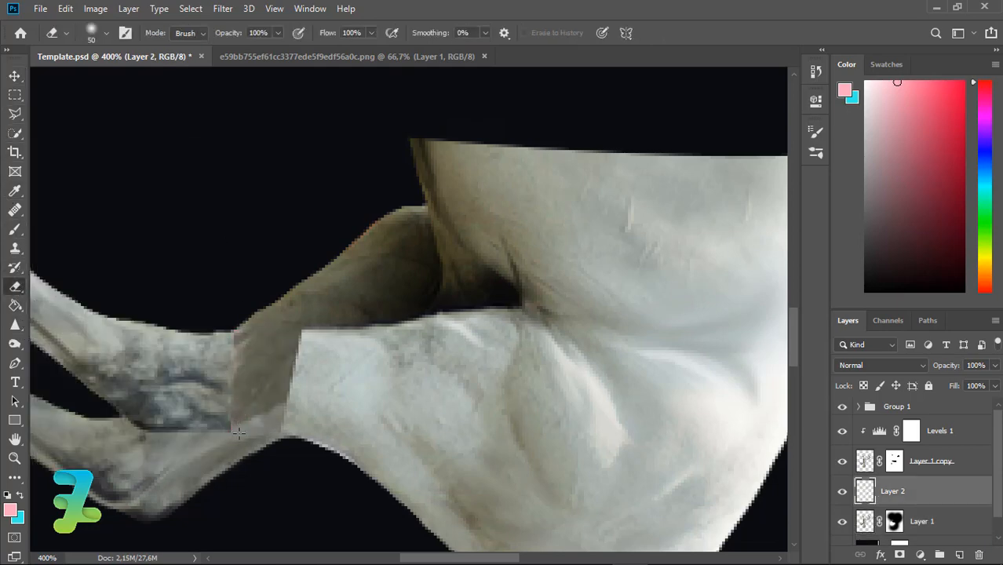
- Outline a narrow strip along the hind leg's cut edge with a Pen path, fill it with pink and save the document
{"action": "left_click", "coordinate": [15, 363]}
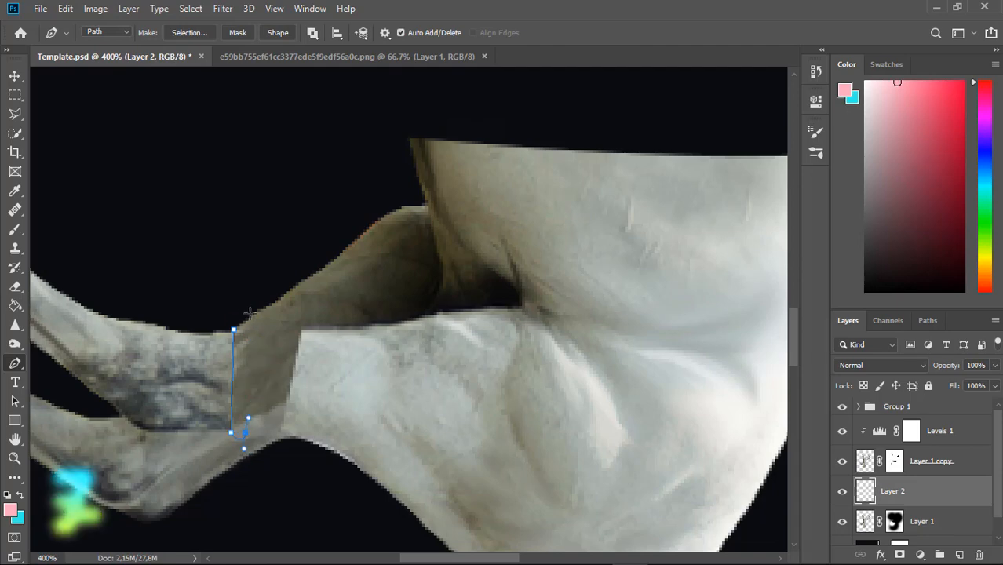
{"action": "left_click_drag", "start_coordinate": [239, 312], "coordinate": [235, 324]}
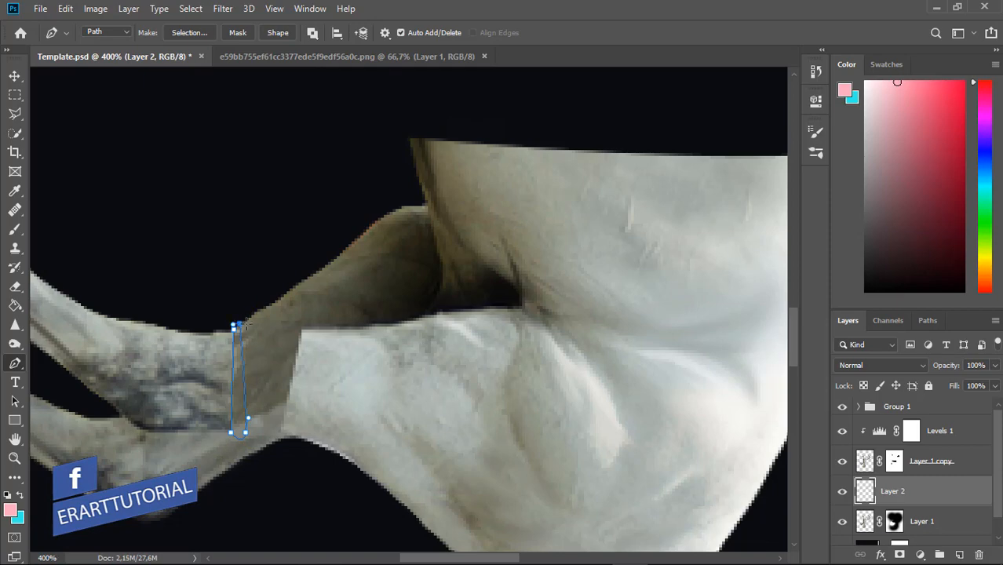
{"action": "right_click", "coordinate": [235, 330]}
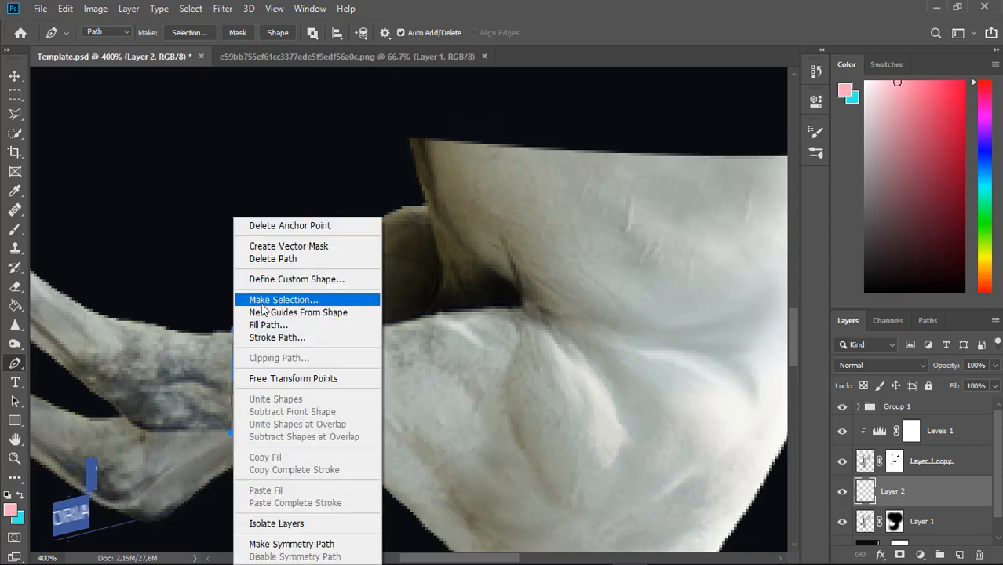
{"action": "left_click", "coordinate": [263, 299]}
{"action": "key", "text": "Return"}
{"action": "left_click", "coordinate": [14, 306]}
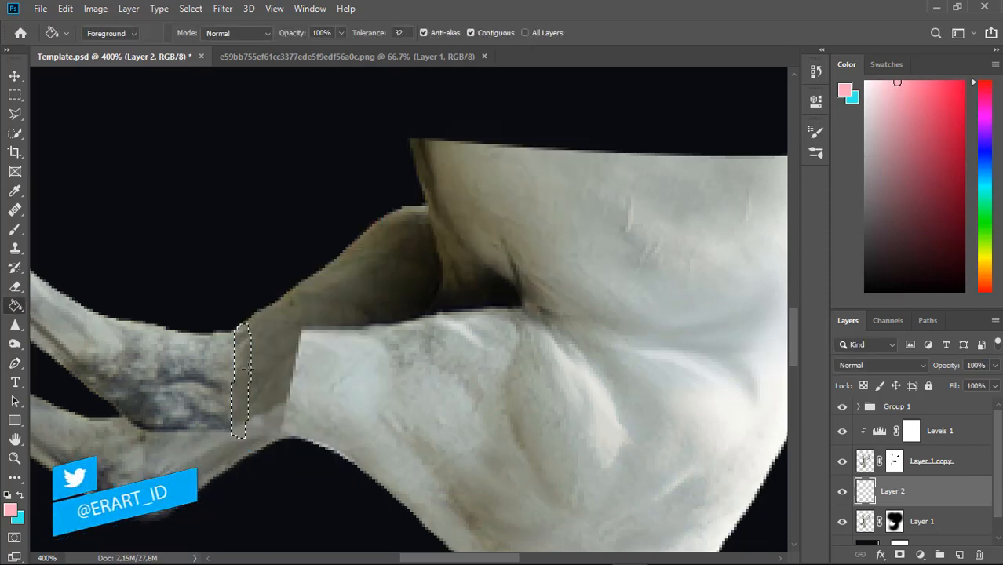
{"action": "left_click", "coordinate": [246, 368]}
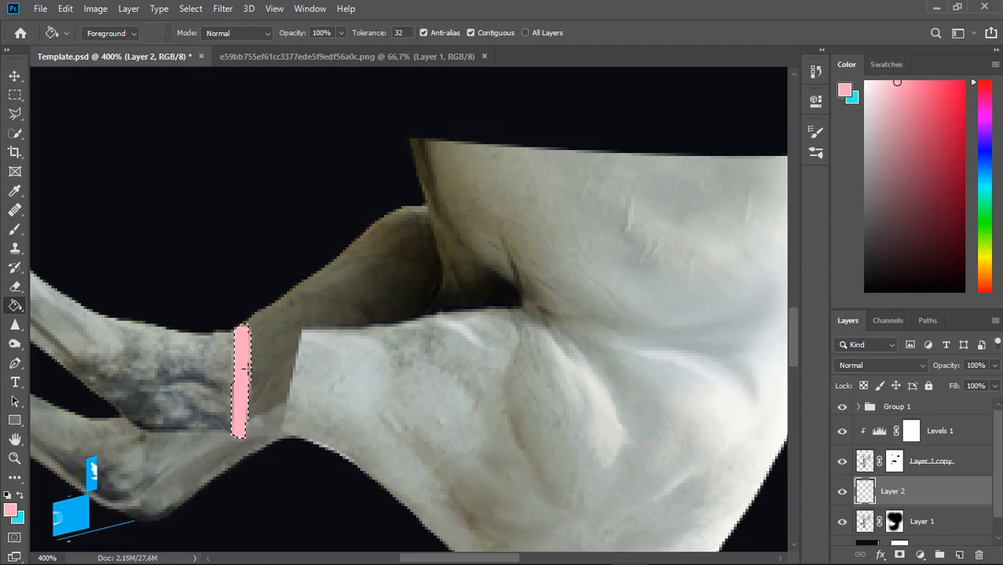
{"action": "key", "text": "ctrl+s"}
{"action": "key", "text": "ctrl+d"}
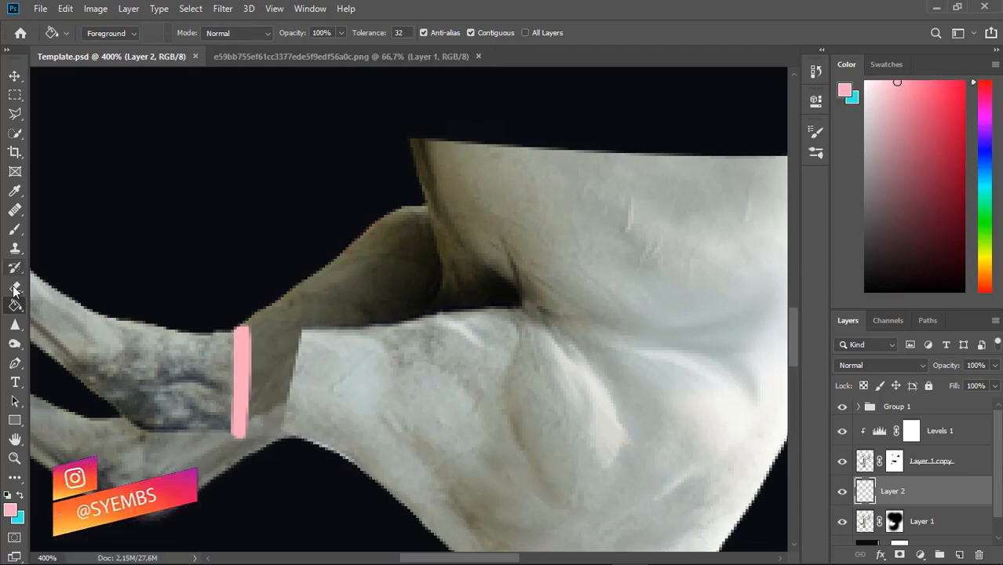
- Trim the rounded lower end off the pink hind leg strip using a rectangular marquee selection
{"action": "left_click", "coordinate": [14, 286]}
{"action": "left_click", "coordinate": [256, 458]}
{"action": "key", "text": "ctrl+z"}
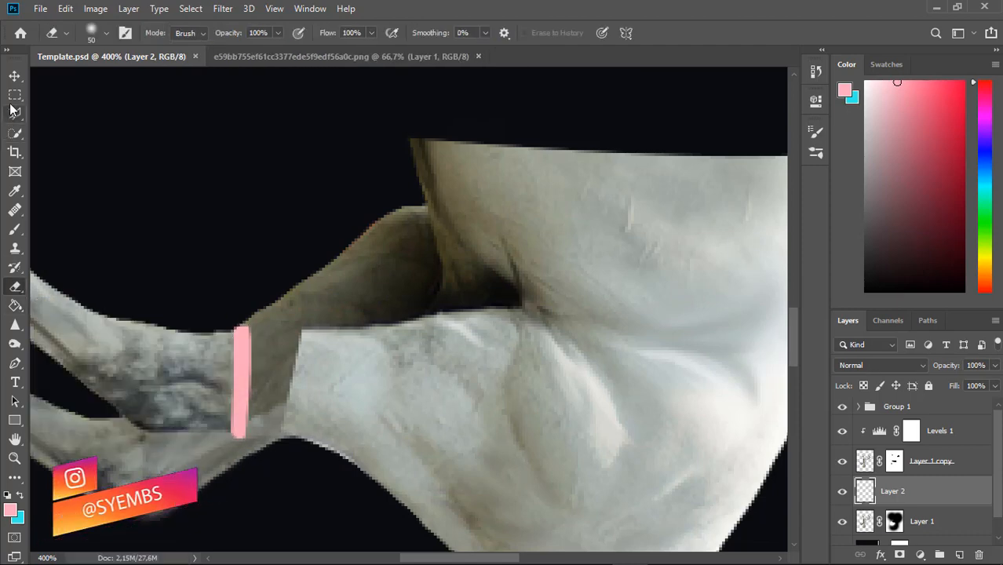
{"action": "left_click", "coordinate": [13, 97]}
{"action": "mouse_move", "coordinate": [263, 455]}
{"action": "left_mouse_down"}
{"action": "mouse_move", "coordinate": [216, 434]}
{"action": "mouse_move", "coordinate": [253, 441]}
{"action": "left_mouse_up"}
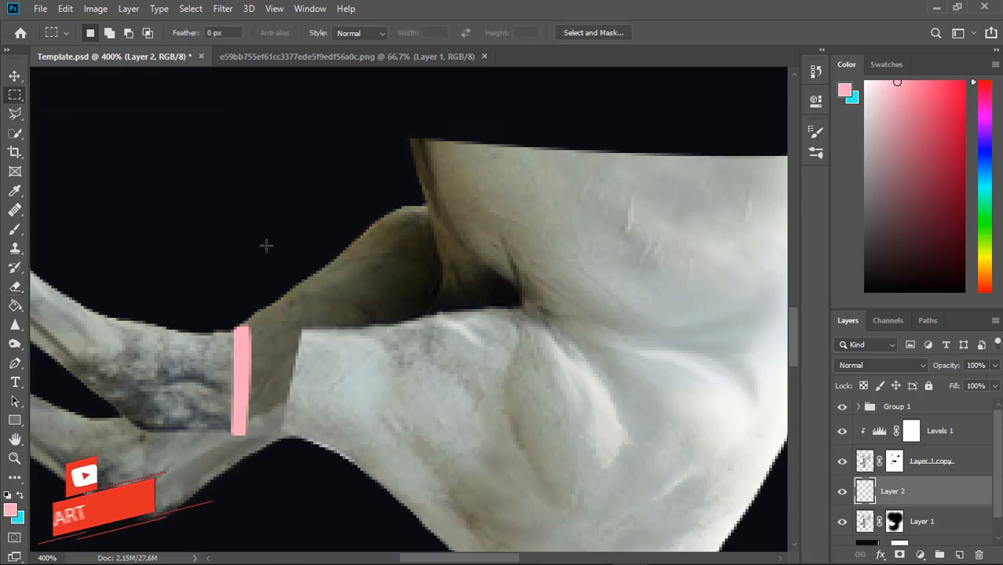
- Trim the rounded upper end off the pink hind leg strip with a rectangular marquee and clear the selection
{"action": "left_click_drag", "start_coordinate": [264, 242], "coordinate": [245, 318]}
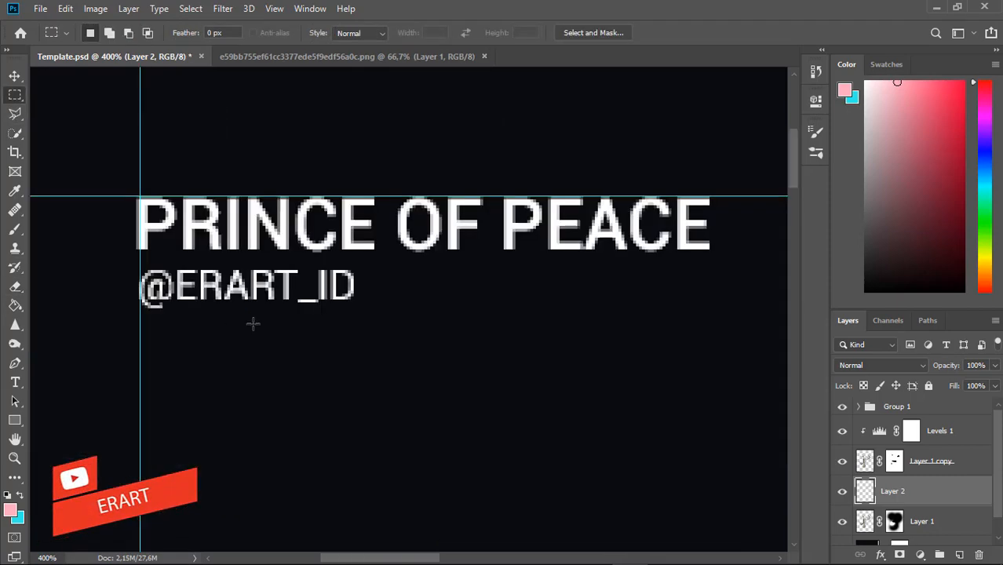
{"action": "key", "text": "ctrl+minus"}
{"action": "key", "text": "ctrl+minus"}
{"action": "key", "text": "ctrl+minus"}
{"action": "key", "text": "ctrl+minus"}
{"action": "key", "text": "ctrl+minus"}
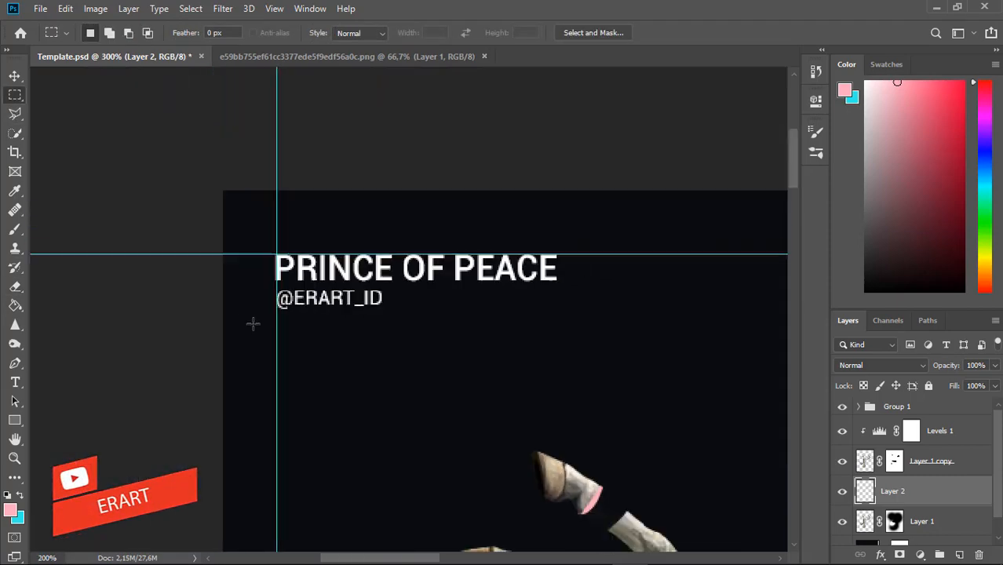
{"action": "key", "text": "ctrl+plus"}
{"action": "key", "text": "ctrl+plus"}
{"action": "key", "text": "ctrl+plus"}
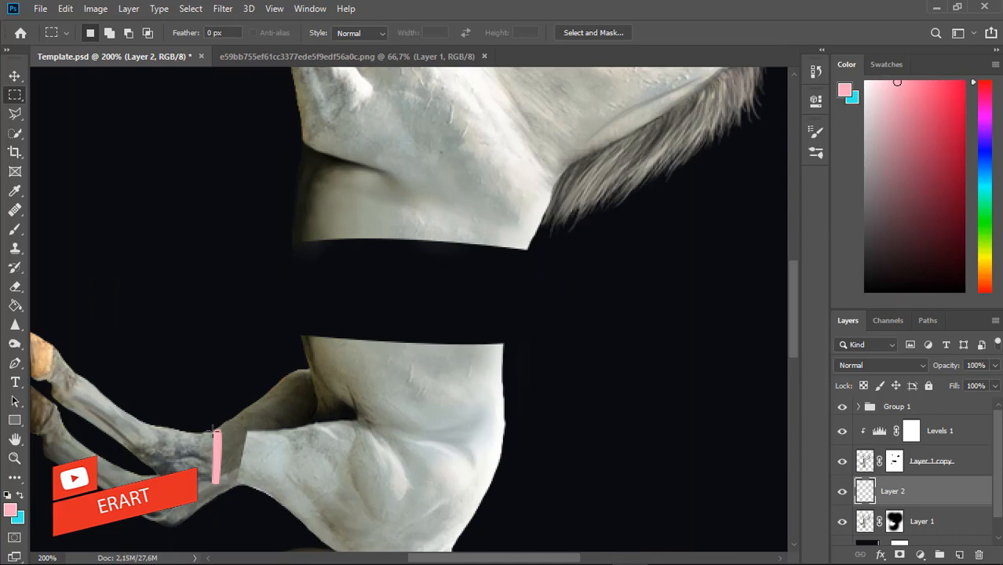
{"action": "left_click_drag", "start_coordinate": [213, 431], "coordinate": [232, 422]}
{"action": "key", "text": "Delete"}
{"action": "left_click", "coordinate": [381, 425]}
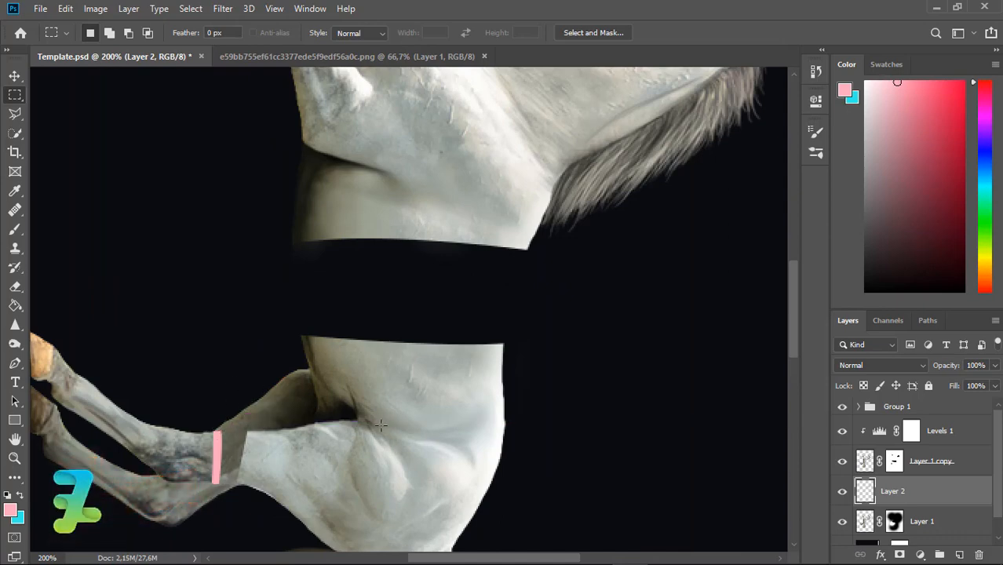
- Replace the pink strip on the hind leg with a tapered Pen-path shape, selected with feather 0 and filled with pink
{"action": "key", "text": "e"}
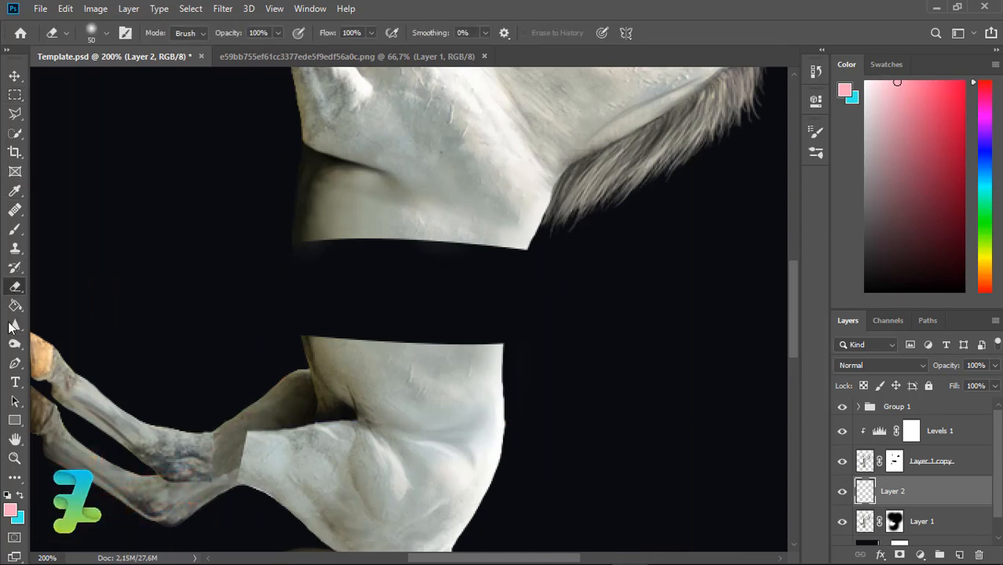
{"action": "left_click", "coordinate": [15, 364]}
{"action": "left_click", "coordinate": [213, 431]}
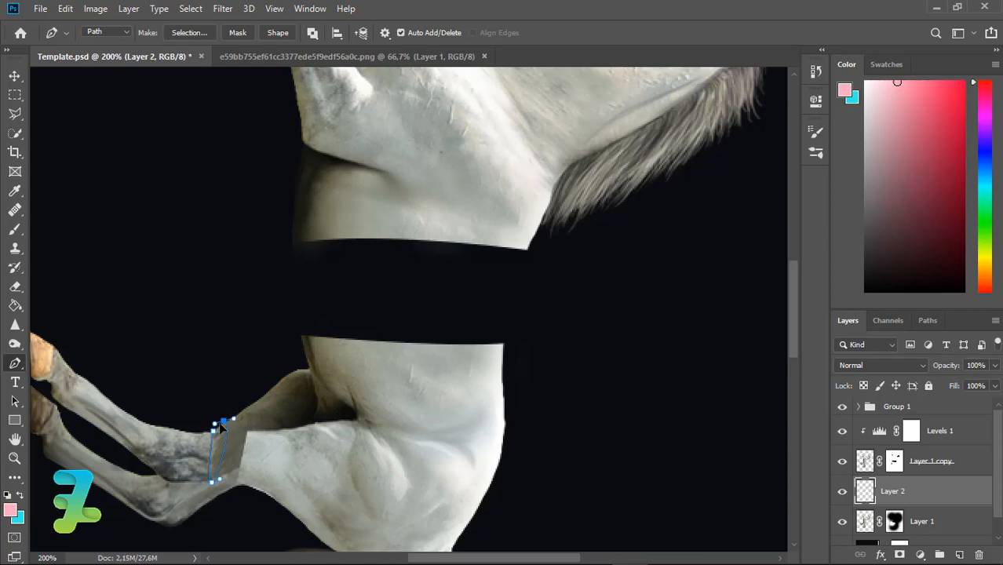
{"action": "right_click", "coordinate": [218, 449]}
{"action": "left_click", "coordinate": [263, 170]}
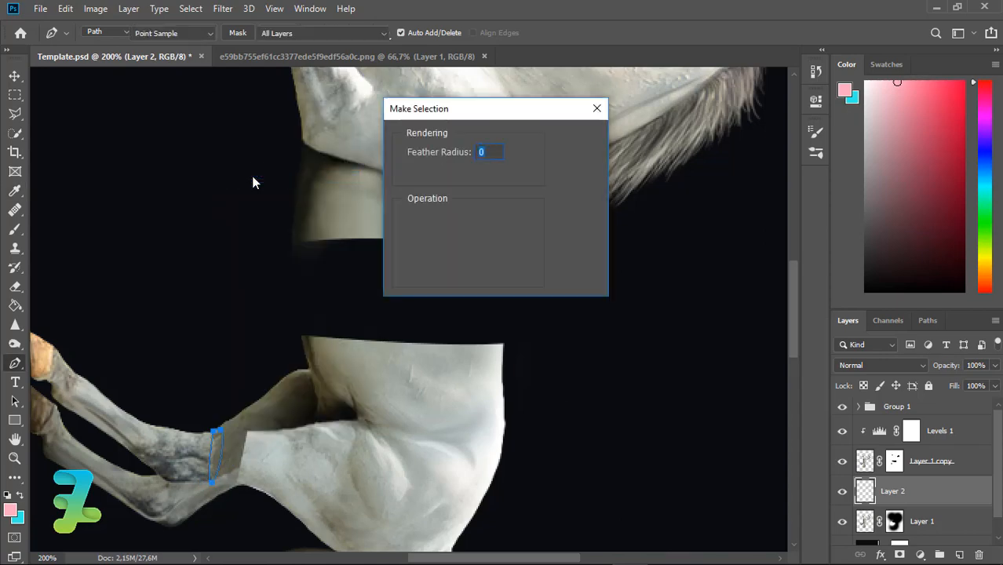
{"action": "key", "text": "Return"}
{"action": "left_click", "coordinate": [16, 305]}
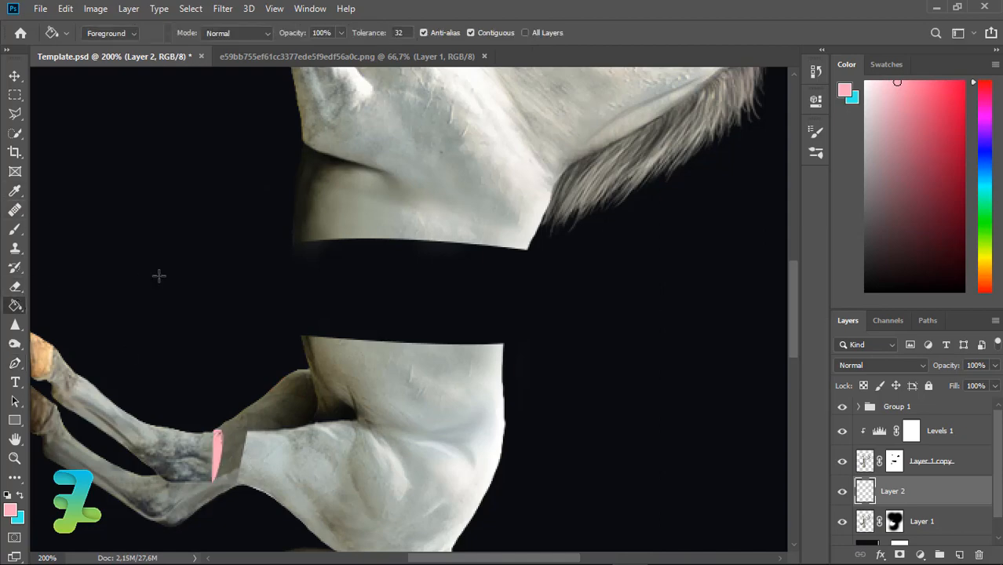
- Outline an oval cut surface on top of the horse's lower torso piece with a closed Pen path
{"action": "left_click", "coordinate": [15, 363]}
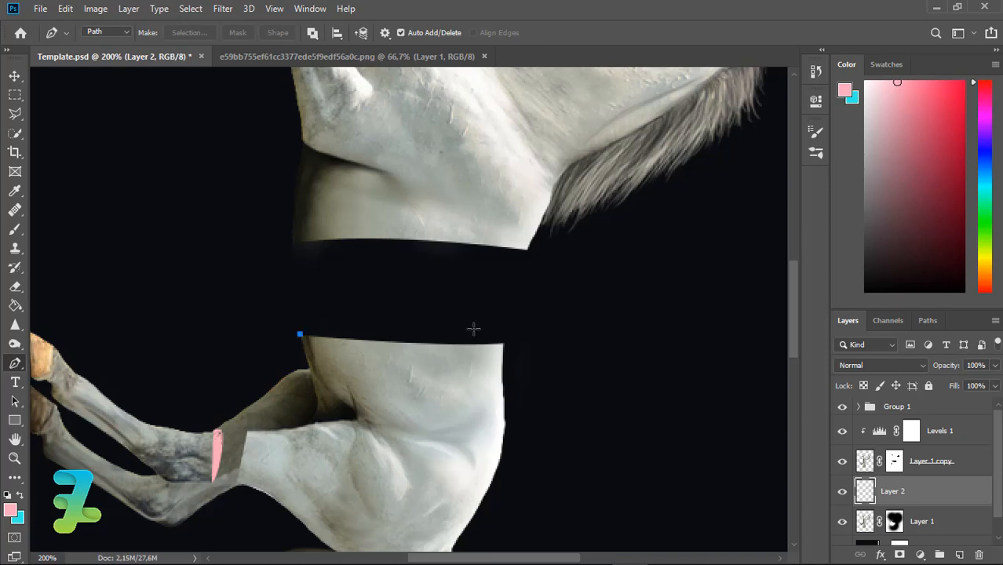
{"action": "left_click_drag", "start_coordinate": [506, 343], "coordinate": [502, 326]}
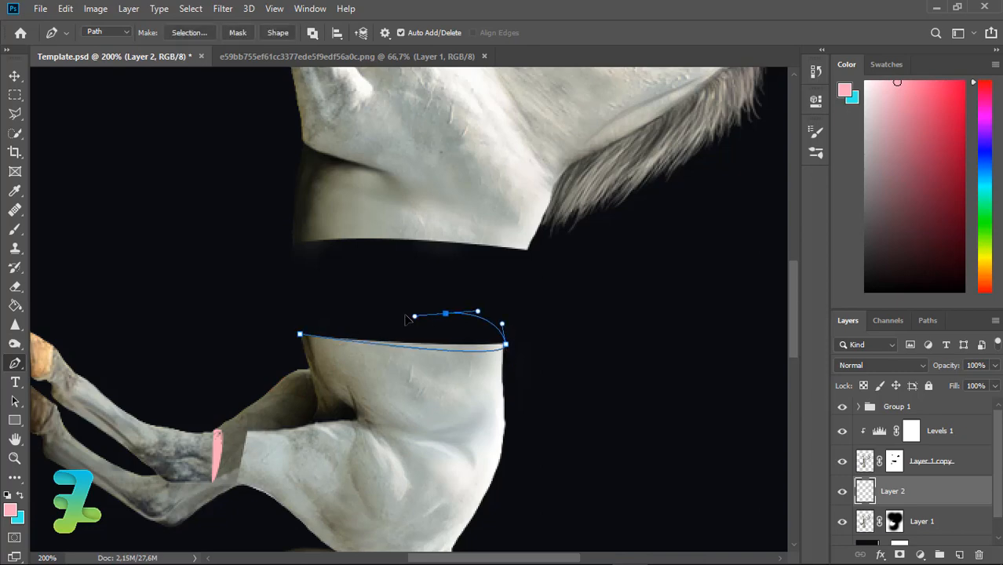
{"action": "left_click", "coordinate": [300, 334]}
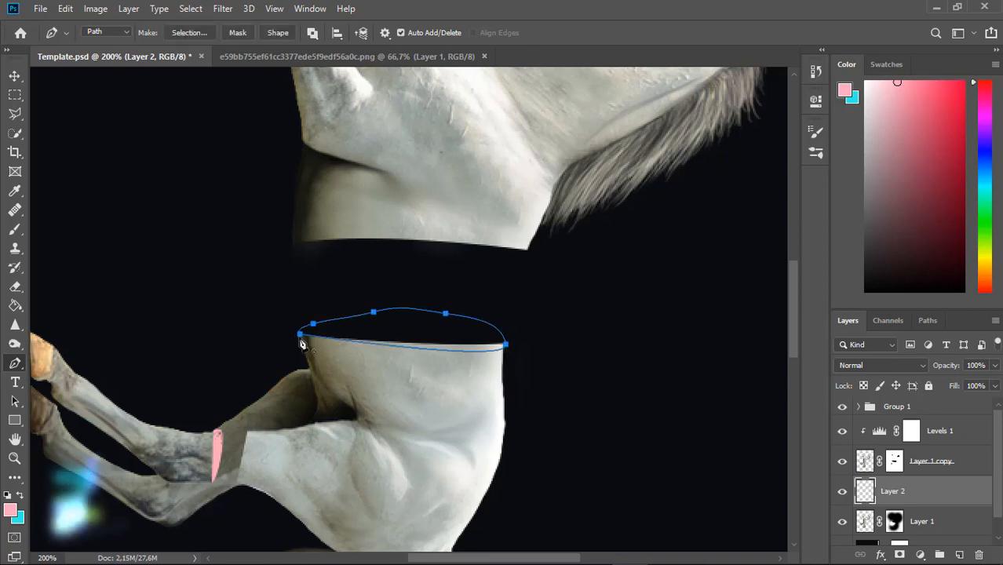
- Select the oval path on the lower torso piece, fill it with pink, and trim its overhanging rear end using a rectangular marquee
{"action": "right_click", "coordinate": [300, 334]}
{"action": "left_click", "coordinate": [327, 304]}
{"action": "key", "text": "Return"}
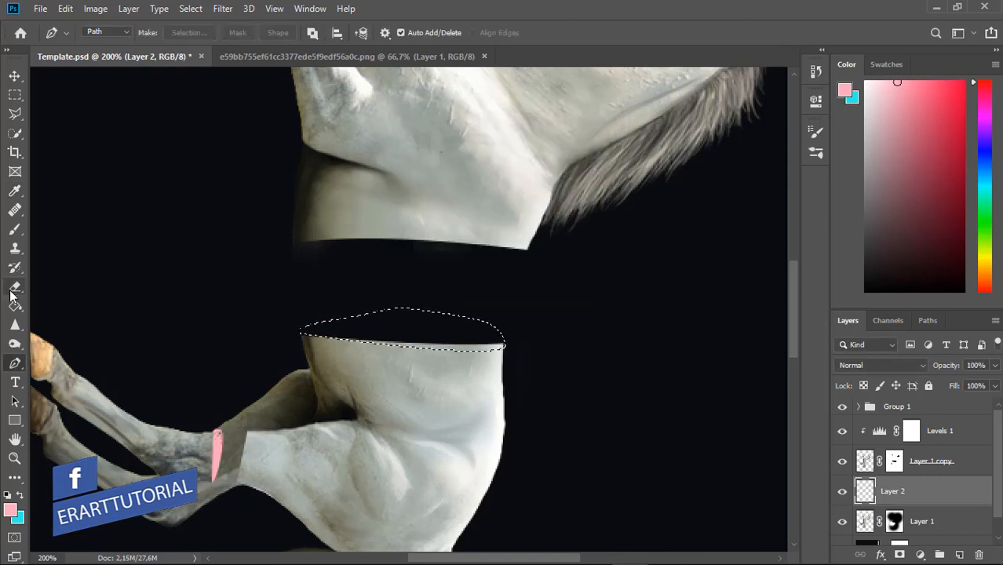
{"action": "key", "text": "g"}
{"action": "left_click", "coordinate": [326, 328]}
{"action": "key", "text": "ctrl+d"}
{"action": "left_click", "coordinate": [14, 94]}
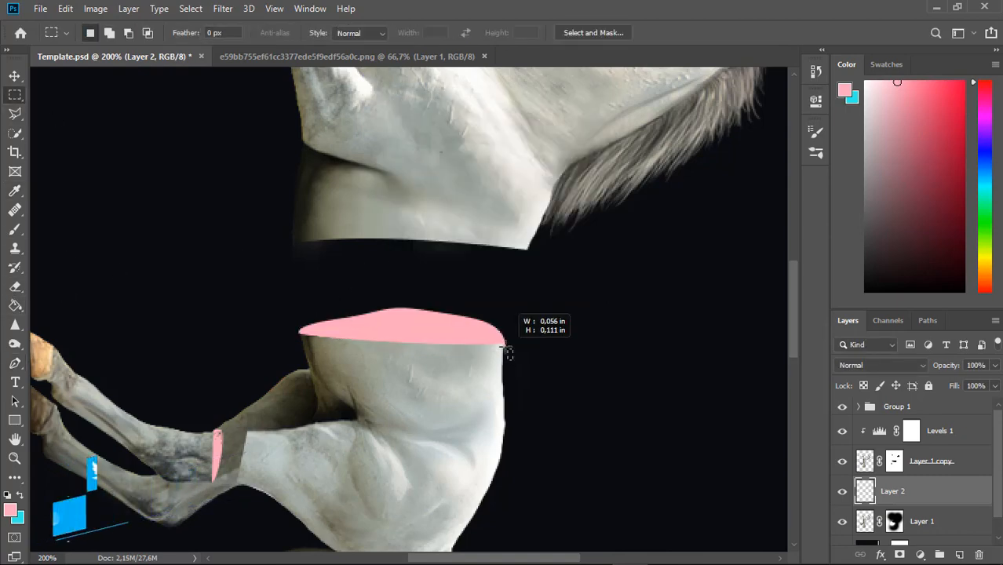
{"action": "left_click_drag", "start_coordinate": [512, 350], "coordinate": [503, 324]}
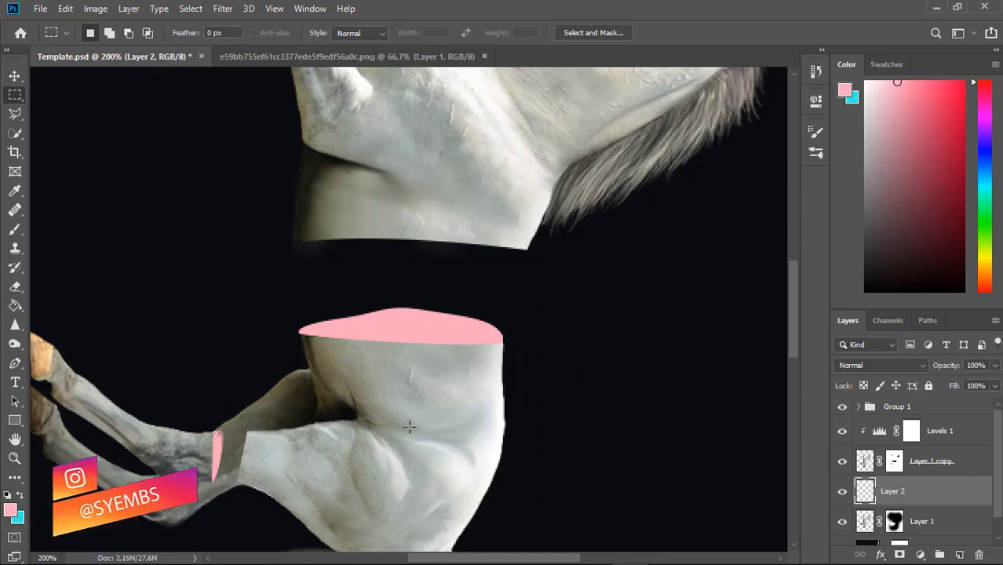
{"action": "left_click_drag", "start_coordinate": [793, 344], "coordinate": [793, 355]}
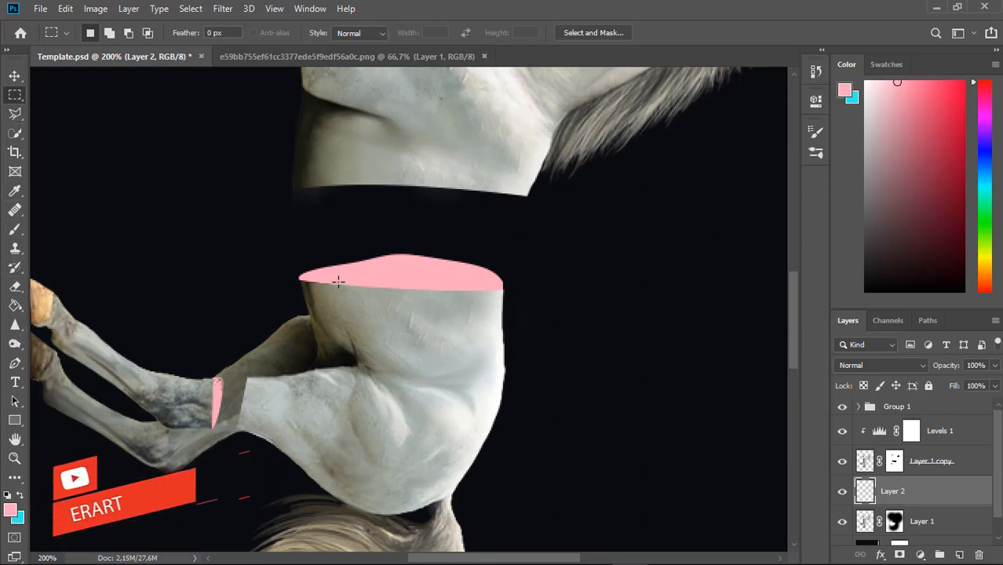
{"action": "left_click_drag", "start_coordinate": [338, 283], "coordinate": [342, 323]}
{"action": "key", "text": "ctrl+plus"}
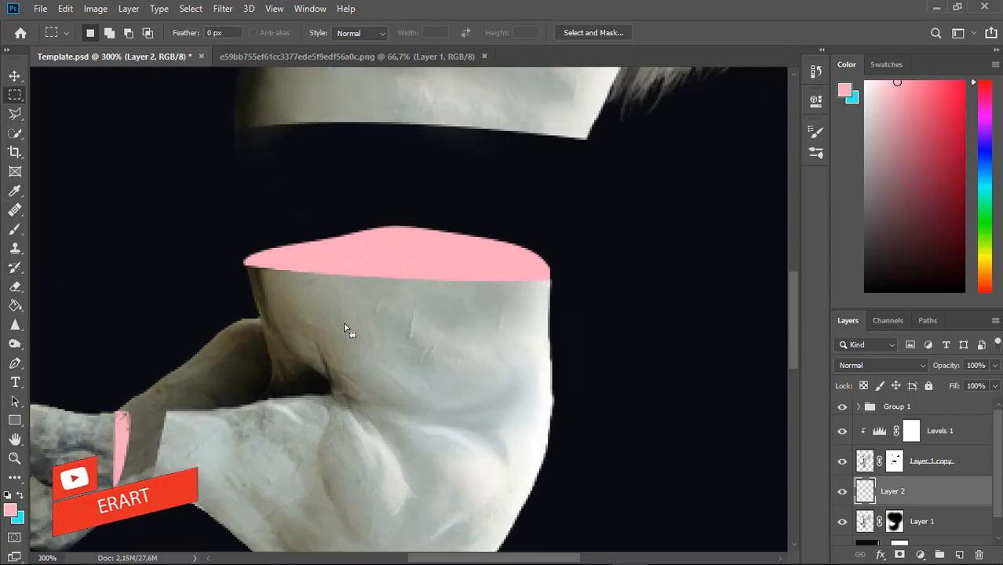
{"action": "key", "text": "g"}
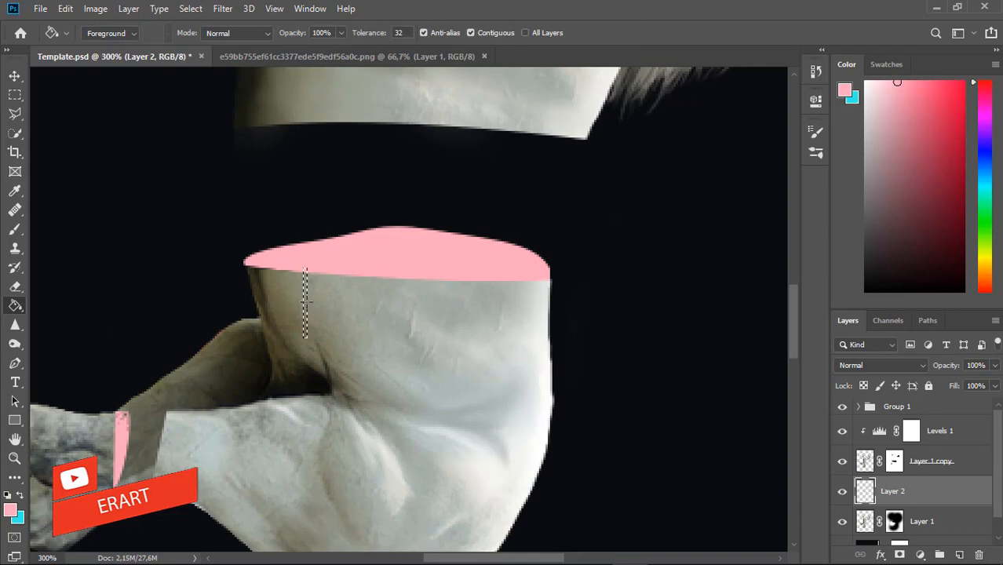
{"action": "key", "text": "ctrl+plus"}
{"action": "key", "text": "ctrl+plus"}
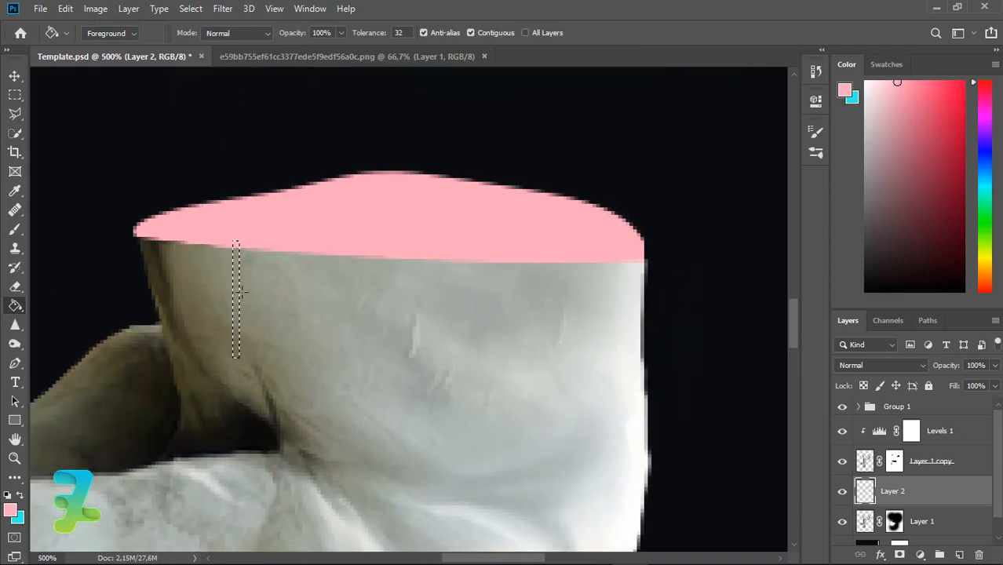
{"action": "left_click", "coordinate": [14, 96]}
{"action": "mouse_move", "coordinate": [276, 259]}
{"action": "left_mouse_down"}
{"action": "mouse_move", "coordinate": [356, 370]}
{"action": "mouse_move", "coordinate": [386, 391]}
{"action": "left_mouse_up"}
{"action": "key", "text": "g"}
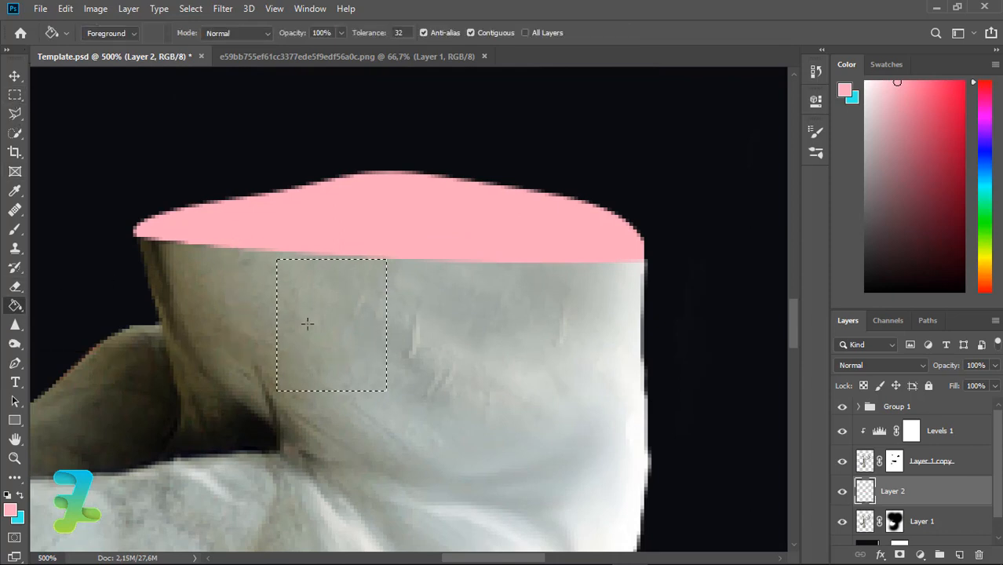
{"action": "key", "text": "ctrl+d"}
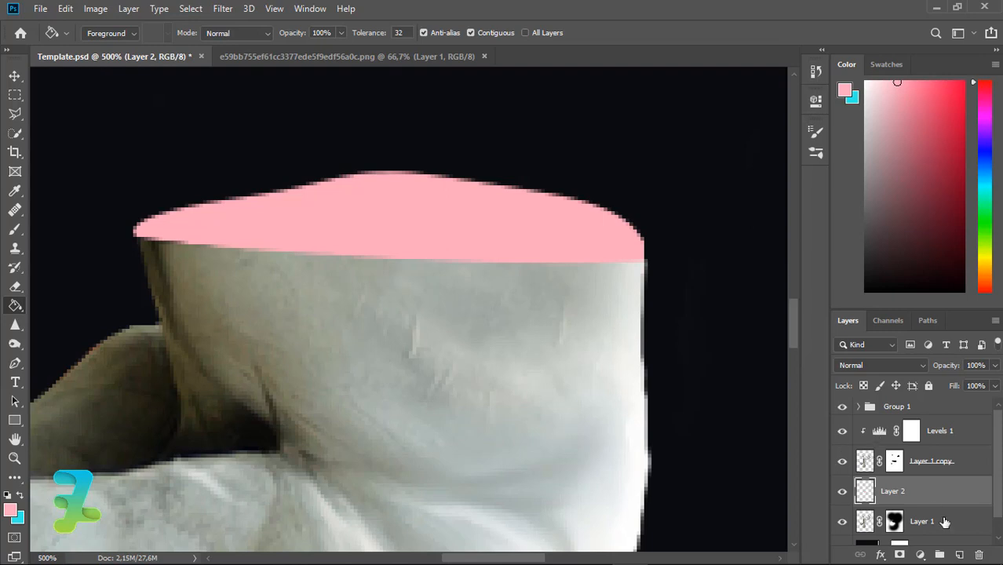
- Create a new layer above Levels 1 and fill a very thin vertical marquee strip with pink as a drip below the torso cut
{"action": "key", "text": "ctrl+shift+alt+n"}
{"action": "key", "text": "m"}
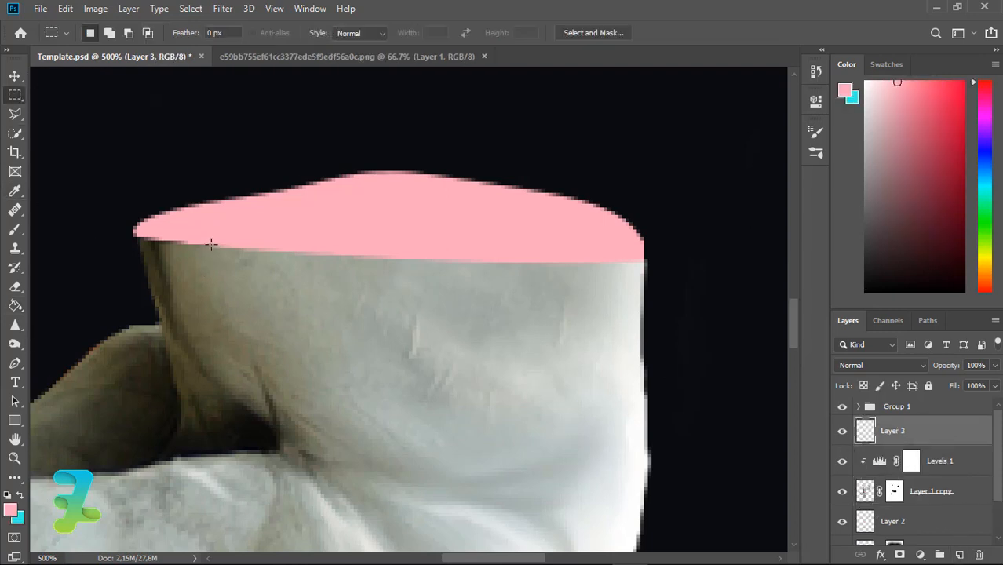
{"action": "left_click_drag", "start_coordinate": [211, 244], "coordinate": [213, 359]}
{"action": "key", "text": "g"}
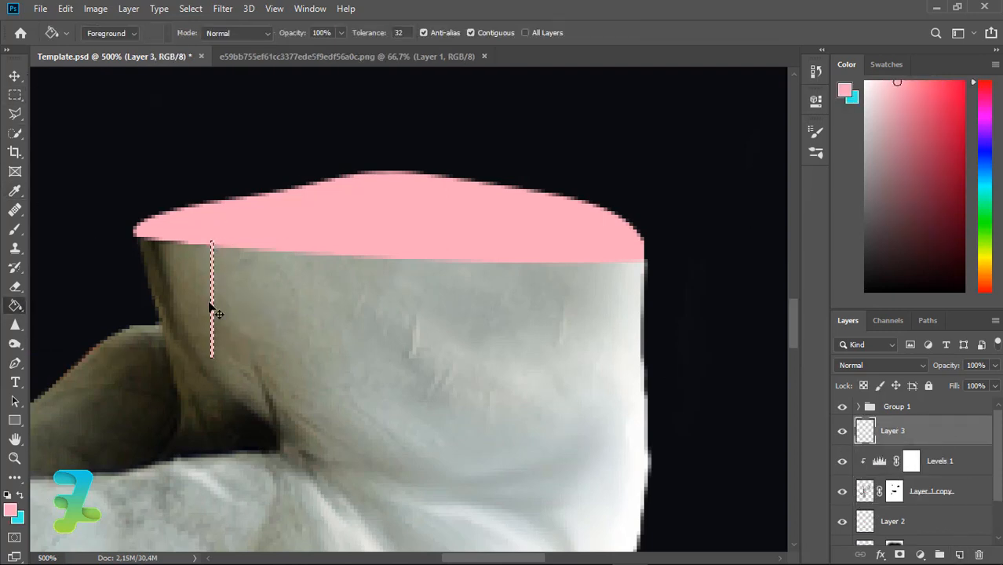
- Add two more thin pink drips of different lengths near the middle of the torso cut's lower edge
{"action": "left_click", "coordinate": [14, 95]}
{"action": "left_click_drag", "start_coordinate": [348, 253], "coordinate": [348, 347]}
{"action": "key", "text": "g"}
{"action": "left_click", "coordinate": [348, 322]}
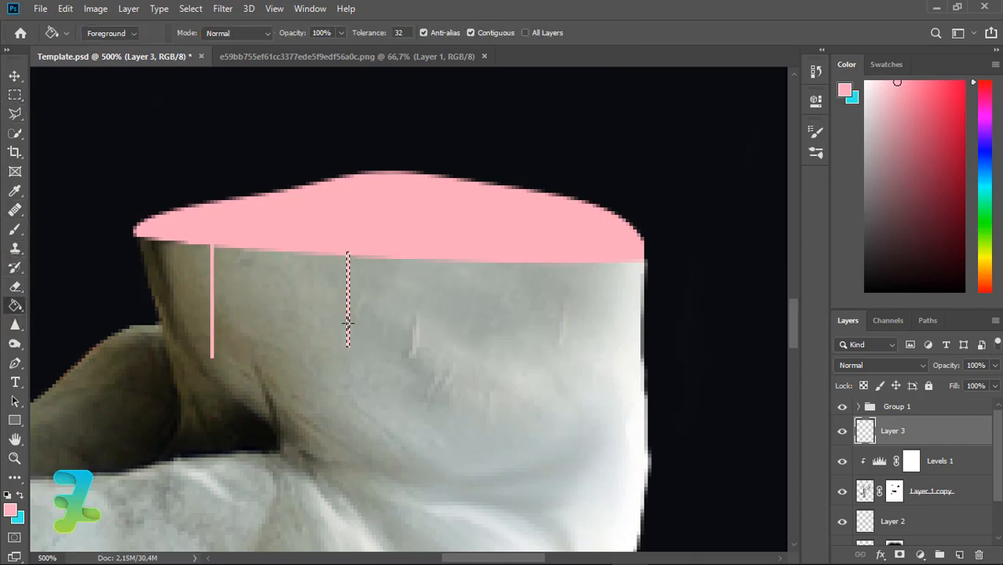
{"action": "left_click", "coordinate": [15, 94]}
{"action": "left_click_drag", "start_coordinate": [362, 253], "coordinate": [363, 438]}
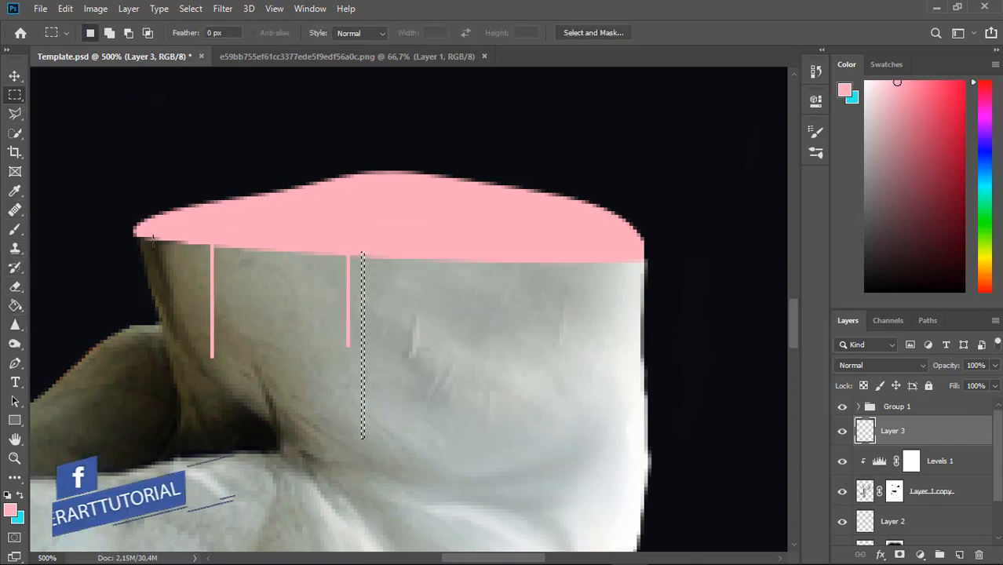
{"action": "left_click", "coordinate": [16, 310]}
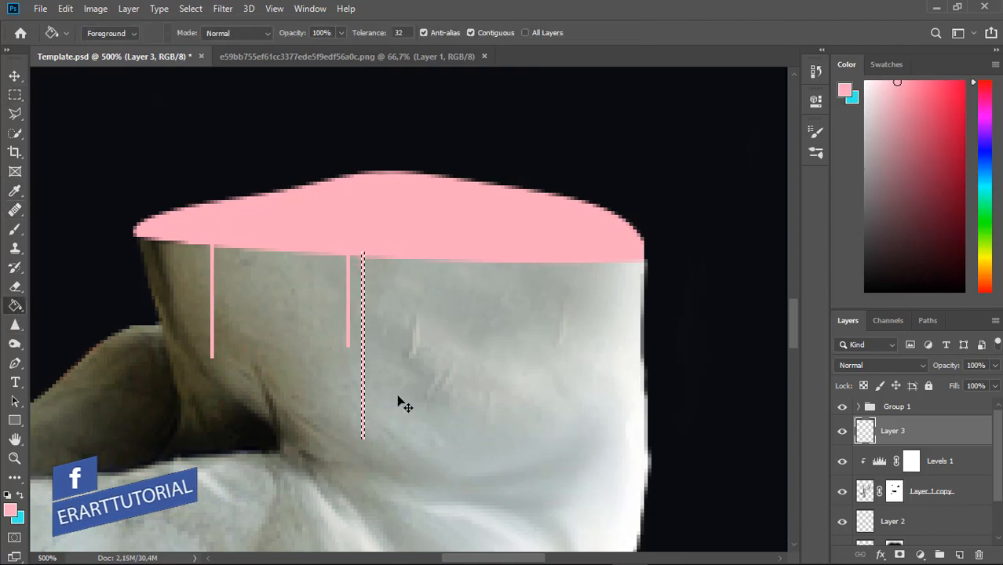
- Add a thin vertical pink drip running down from the pink cut surface on the hind leg
{"action": "left_click_drag", "start_coordinate": [795, 329], "coordinate": [795, 354]}
{"action": "left_click_drag", "start_coordinate": [457, 559], "coordinate": [411, 558]}
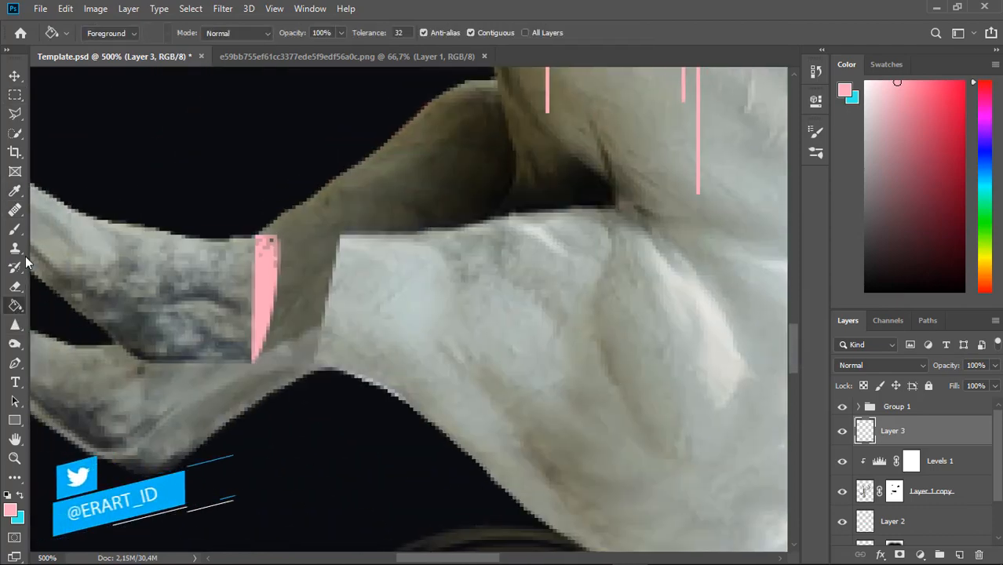
{"action": "left_click", "coordinate": [14, 94]}
{"action": "left_click_drag", "start_coordinate": [254, 318], "coordinate": [259, 447]}
{"action": "left_click", "coordinate": [14, 307]}
{"action": "left_click", "coordinate": [257, 376]}
- Add a thin vertical pink drip below the cut surface of the floating middle piece of the front leg
{"action": "left_click_drag", "start_coordinate": [794, 369], "coordinate": [762, 241]}
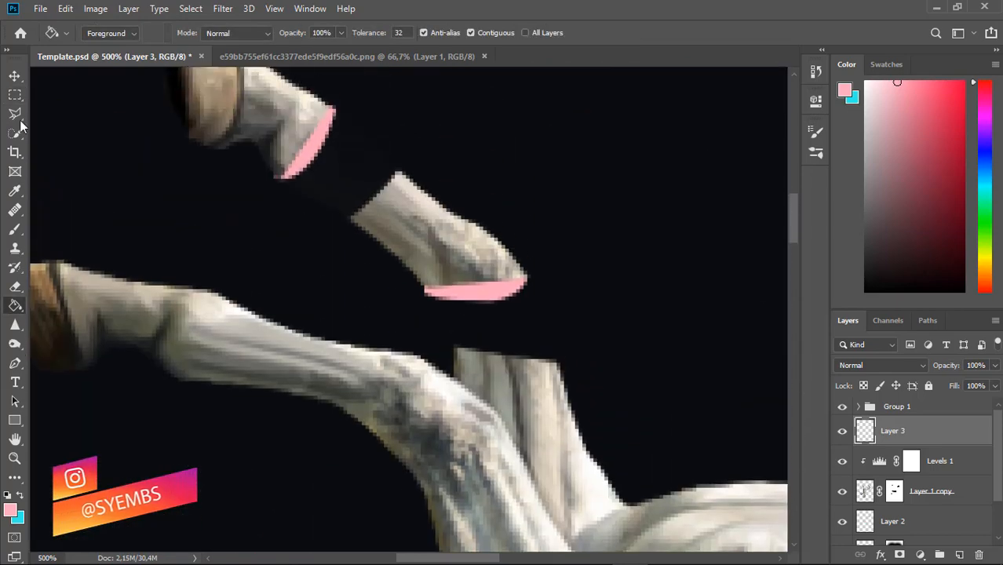
{"action": "left_click", "coordinate": [14, 95]}
{"action": "left_click_drag", "start_coordinate": [464, 288], "coordinate": [468, 428]}
{"action": "left_click", "coordinate": [14, 308]}
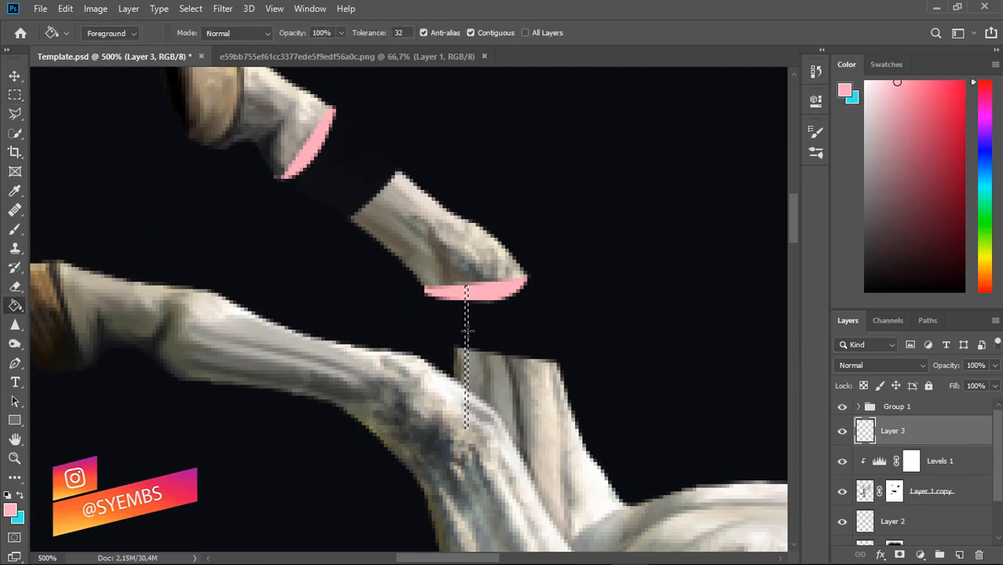
- Add a long and a shorter thin pink drip side by side below the cut surface of the severed front hoof
{"action": "left_click", "coordinate": [14, 94]}
{"action": "left_click_drag", "start_coordinate": [293, 171], "coordinate": [294, 275]}
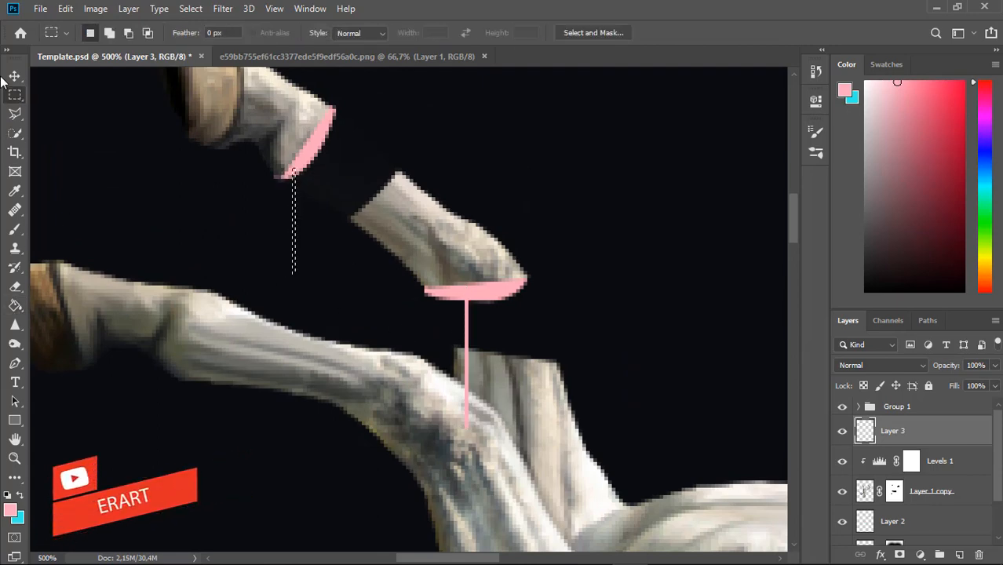
{"action": "left_click", "coordinate": [14, 306]}
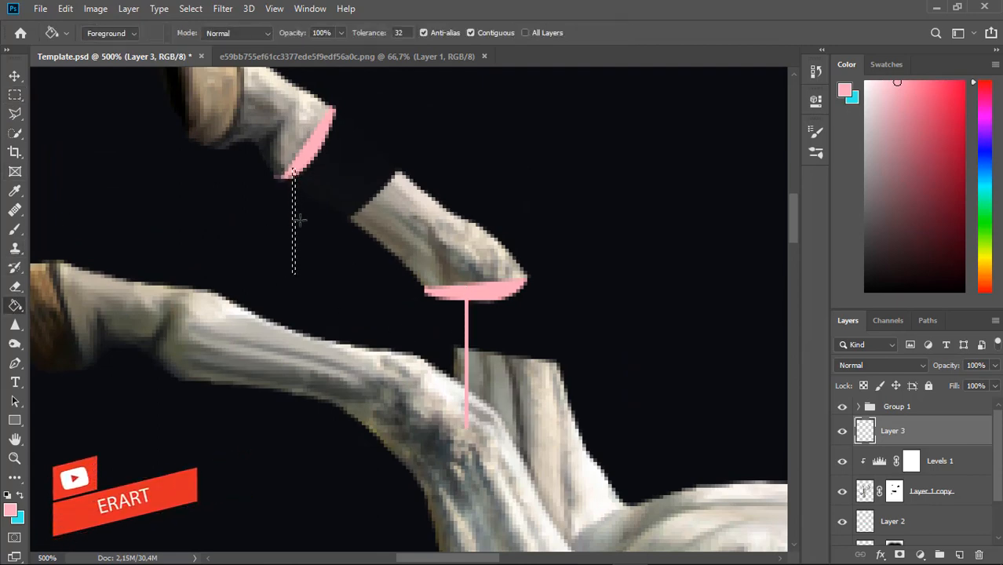
{"action": "left_click", "coordinate": [14, 94]}
{"action": "left_click_drag", "start_coordinate": [295, 171], "coordinate": [303, 222]}
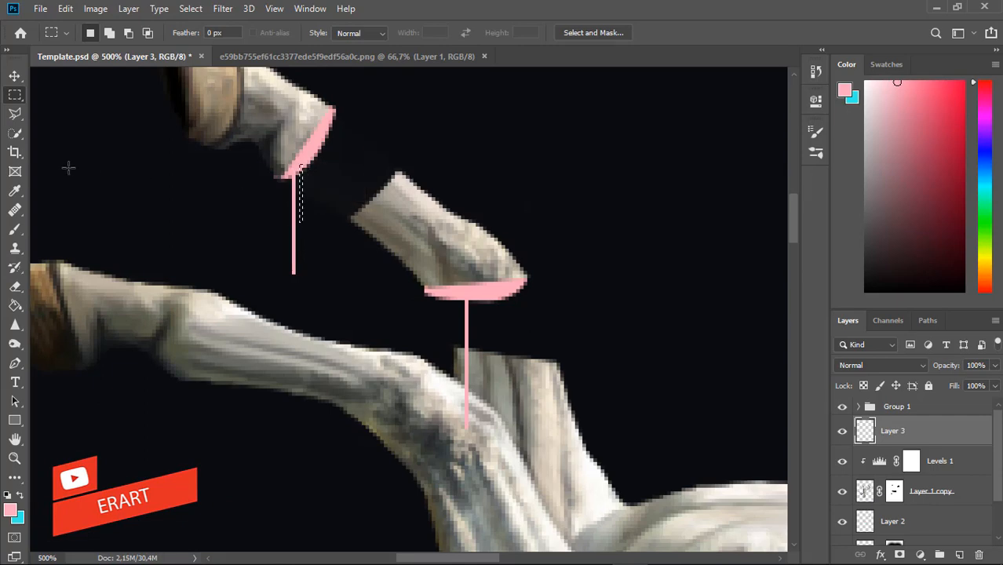
{"action": "left_click", "coordinate": [14, 307]}
- Select a long thin vertical strip below the pink neck cut surface and fill it with pink as a drip
{"action": "left_click_drag", "start_coordinate": [473, 558], "coordinate": [595, 560]}
{"action": "left_click_drag", "start_coordinate": [793, 220], "coordinate": [798, 261]}
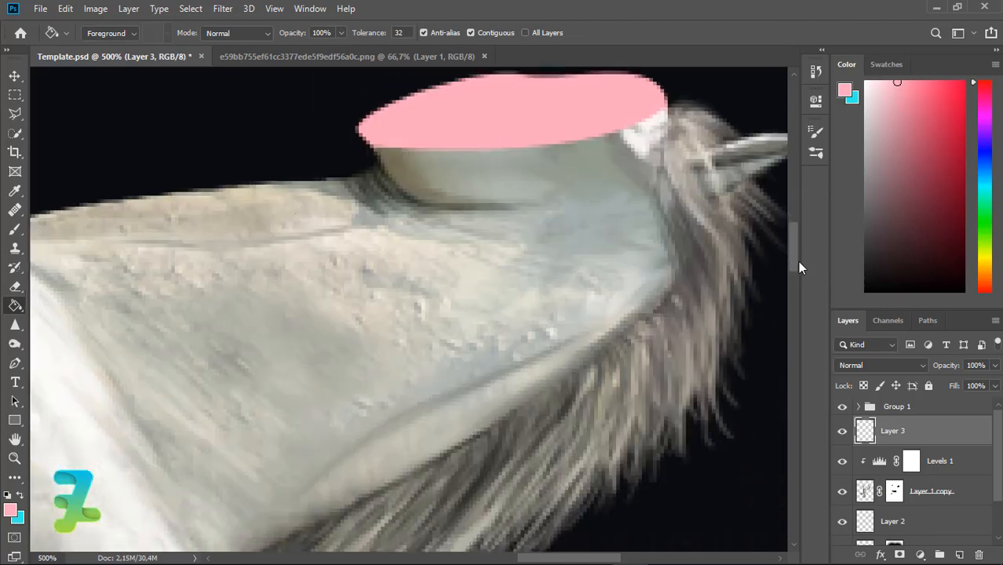
{"action": "left_click", "coordinate": [14, 95]}
{"action": "left_click_drag", "start_coordinate": [416, 148], "coordinate": [416, 366]}
{"action": "key", "text": "g"}
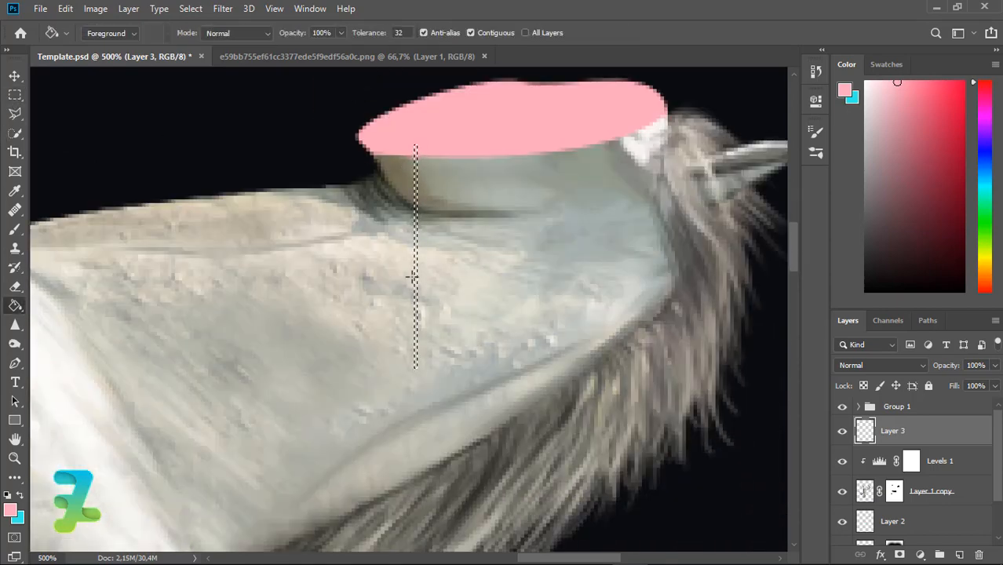
{"action": "left_click", "coordinate": [430, 302]}
- Retouch the midtones of the horse's body on Layer 1 copy with a 65 px brush at 50% exposure, and undo the last stroke
{"action": "scroll", "coordinate": [430, 306], "scroll_direction": "down", "scroll_amount": 3}
{"action": "scroll", "coordinate": [430, 306], "scroll_direction": "down", "scroll_amount": 4}
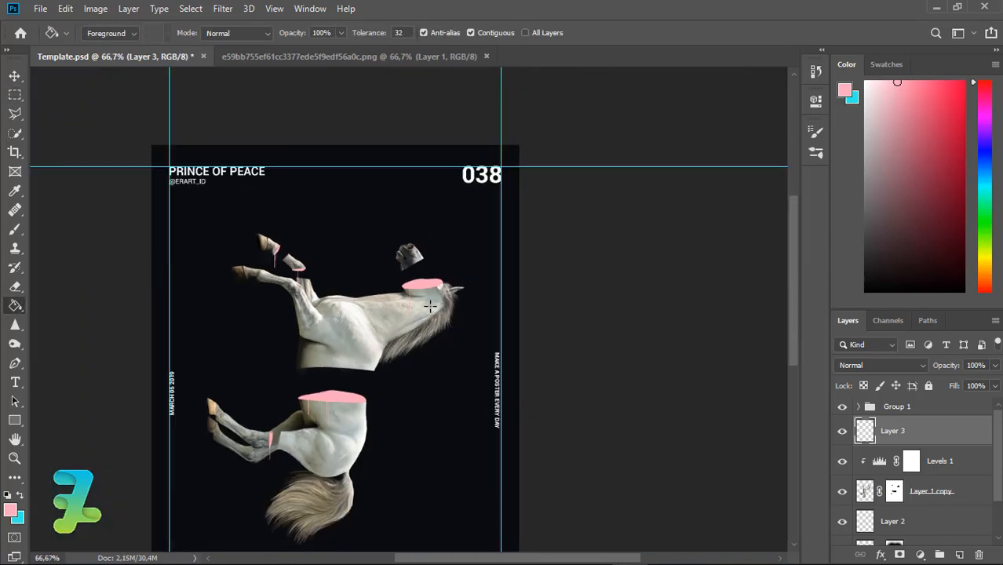
{"action": "left_click", "coordinate": [864, 491]}
{"action": "right_click", "coordinate": [14, 343]}
{"action": "left_click", "coordinate": [63, 343]}
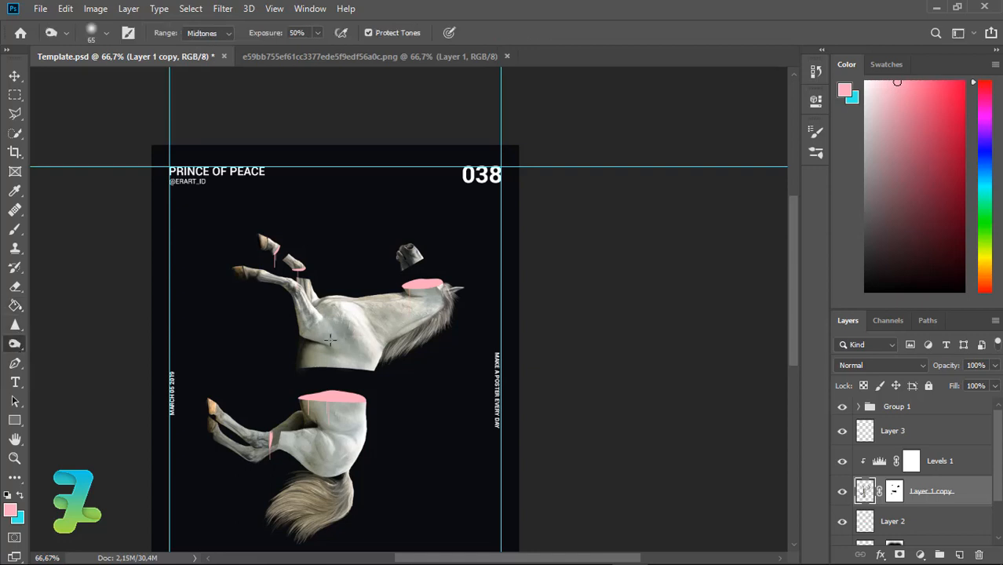
{"action": "left_click_drag", "start_coordinate": [350, 352], "coordinate": [377, 318]}
{"action": "left_click_drag", "start_coordinate": [343, 435], "coordinate": [305, 415]}
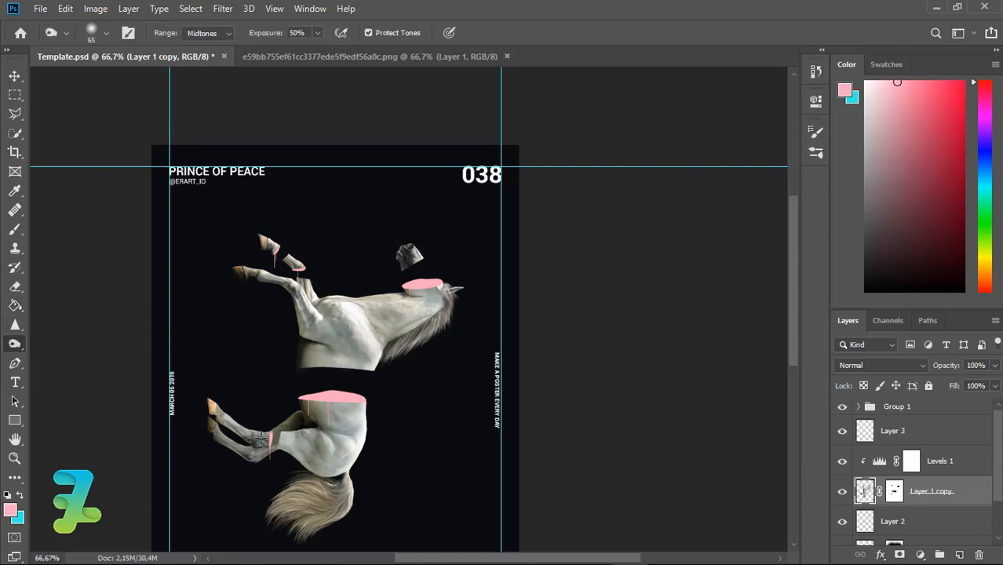
{"action": "left_click_drag", "start_coordinate": [415, 311], "coordinate": [365, 311]}
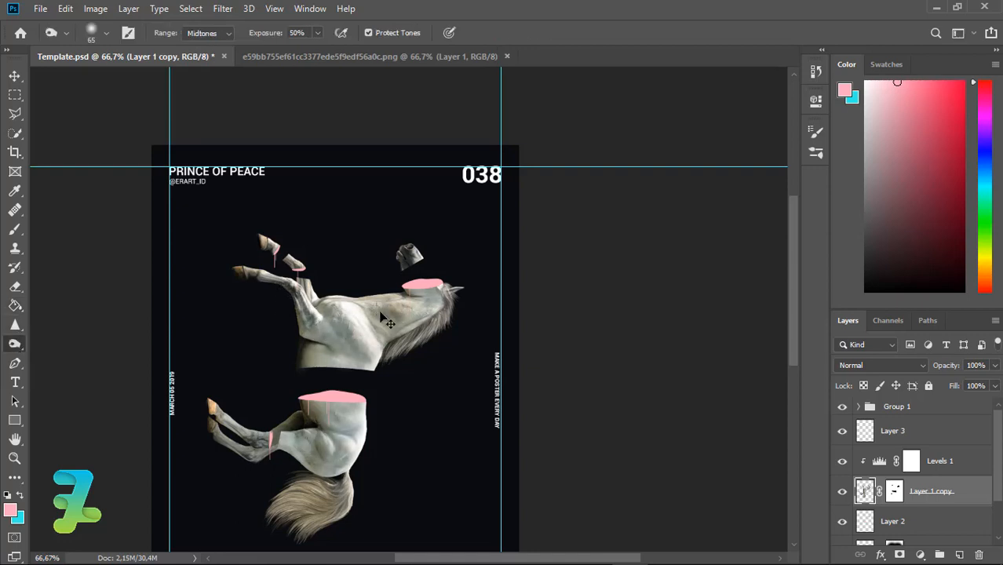
{"action": "key", "text": "ctrl+z"}
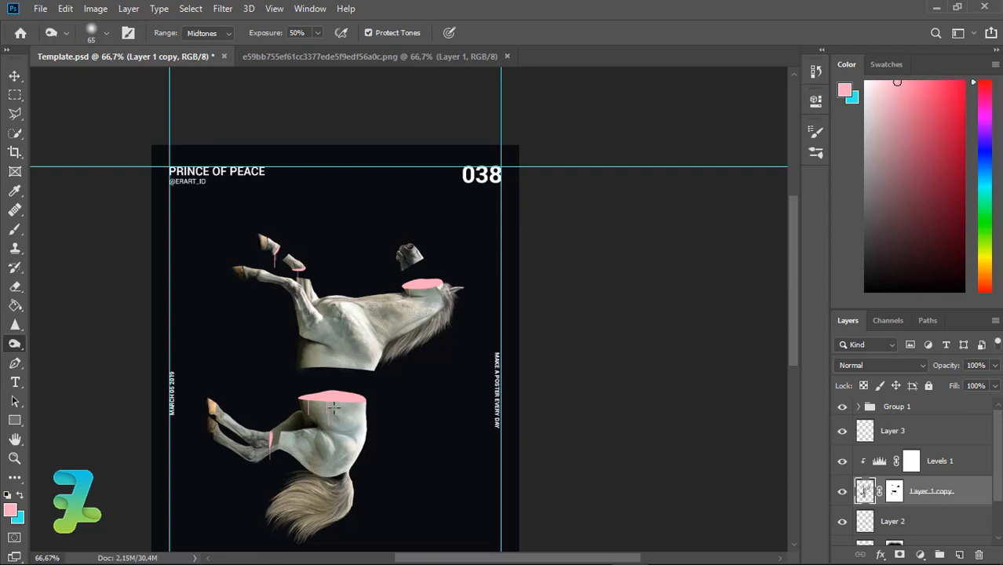
- Add a new layer above Layer 3 and dab a pink glow over the neck cut with a soft 200 px brush
{"action": "left_click", "coordinate": [922, 431]}
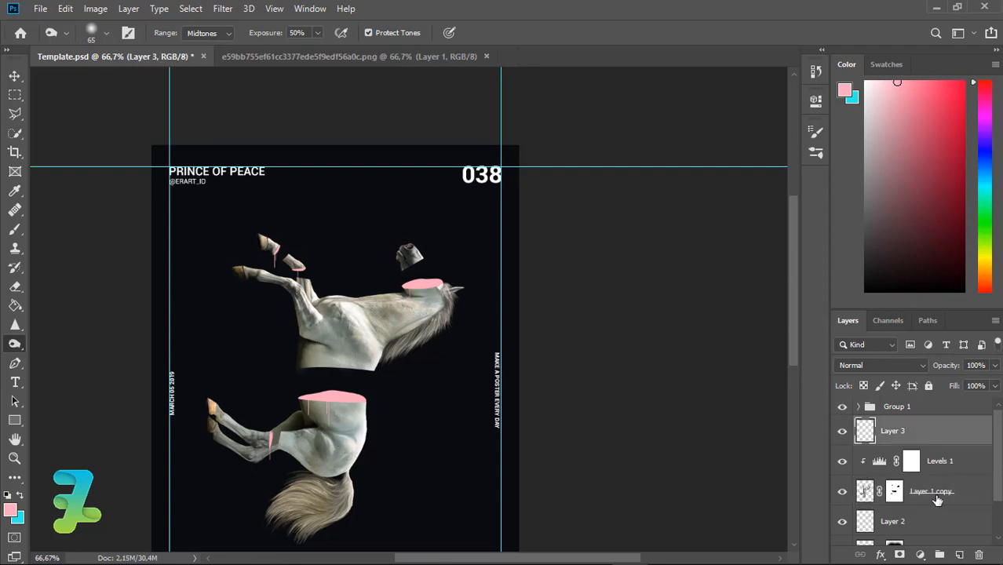
{"action": "left_click", "coordinate": [960, 555]}
{"action": "left_click", "coordinate": [14, 228]}
{"action": "left_click", "coordinate": [107, 32]}
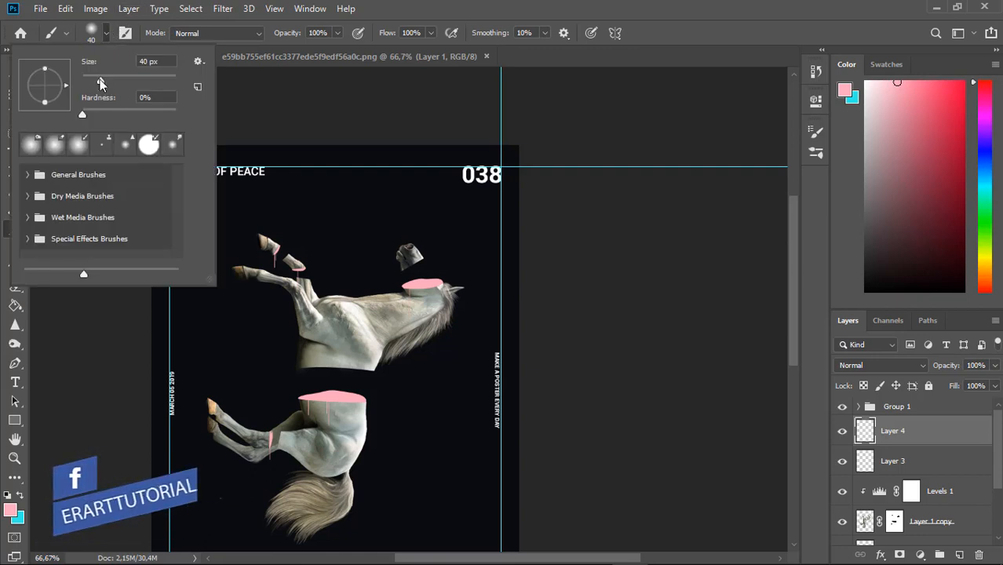
{"action": "left_click_drag", "start_coordinate": [100, 82], "coordinate": [113, 83]}
{"action": "left_click", "coordinate": [387, 179]}
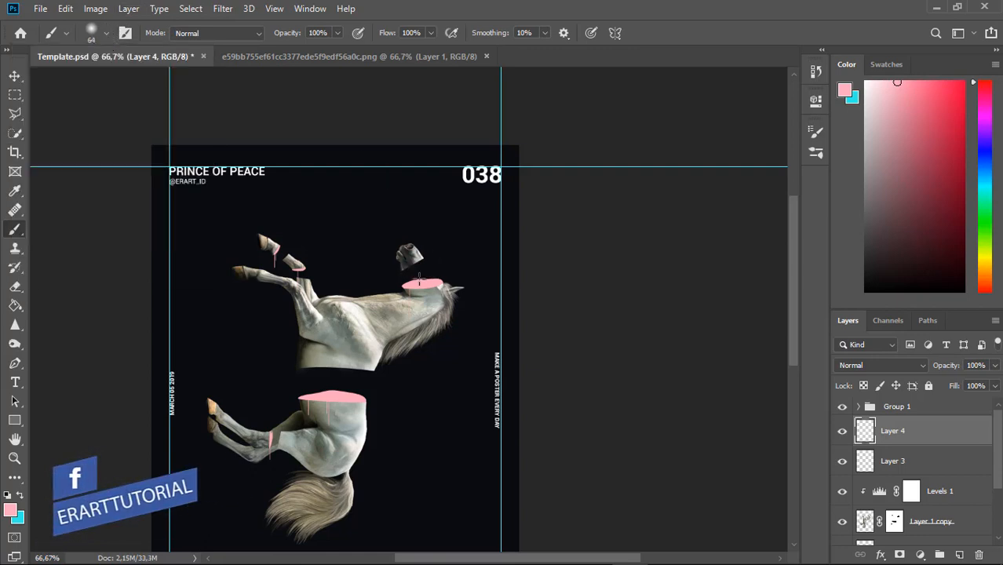
{"action": "key", "text": "bracketright"}
{"action": "key", "text": "bracketright"}
{"action": "key", "text": "bracketright"}
{"action": "key", "text": "bracketright"}
{"action": "key", "text": "bracketright"}
{"action": "key", "text": "bracketright"}
{"action": "key", "text": "bracketright"}
{"action": "key", "text": "bracketright"}
{"action": "left_click", "coordinate": [418, 274]}
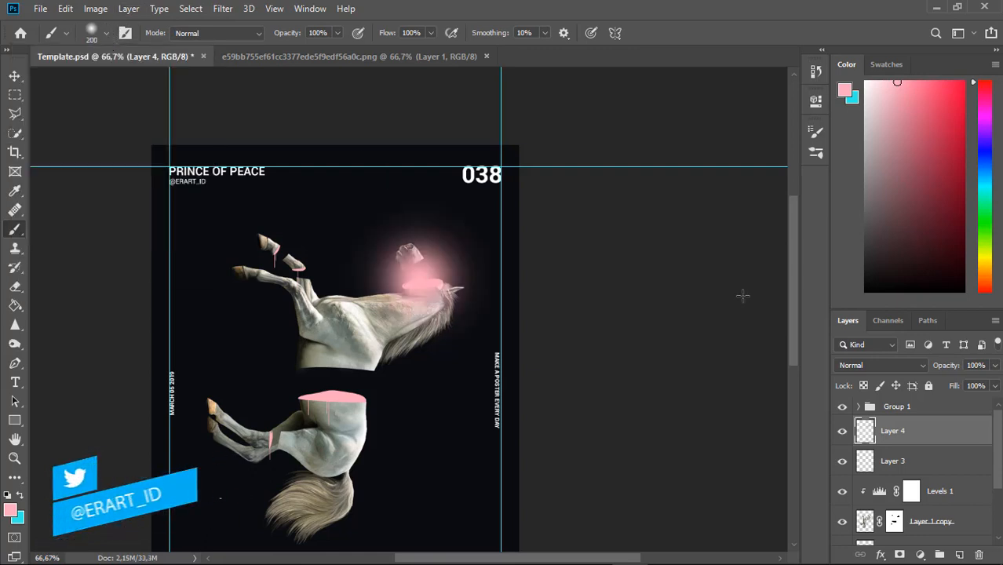
- Set the glow layer's blend mode to Soft Light and paint pink glows over the front leg cuts and the torso cut
{"action": "left_click", "coordinate": [879, 365]}
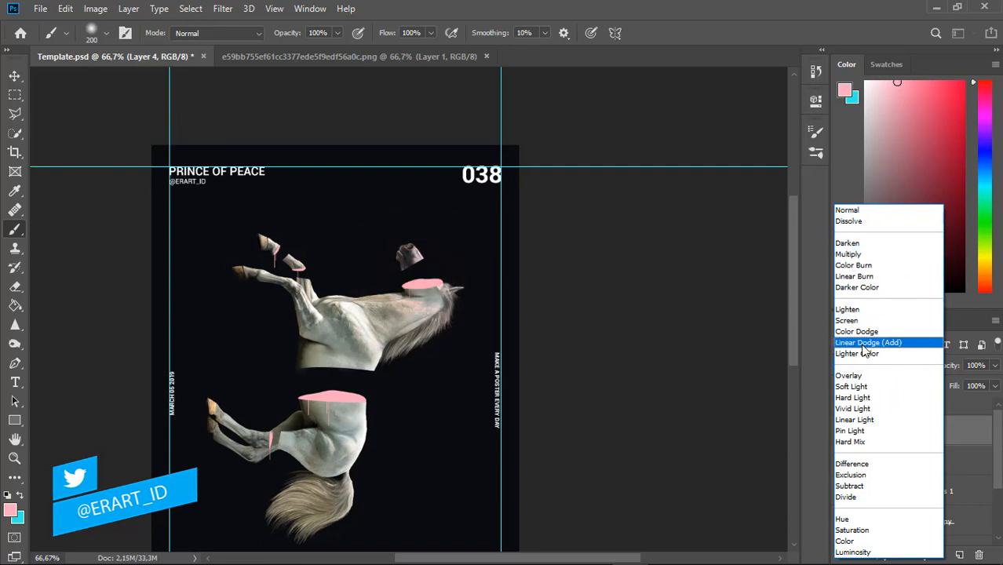
{"action": "left_click", "coordinate": [852, 386]}
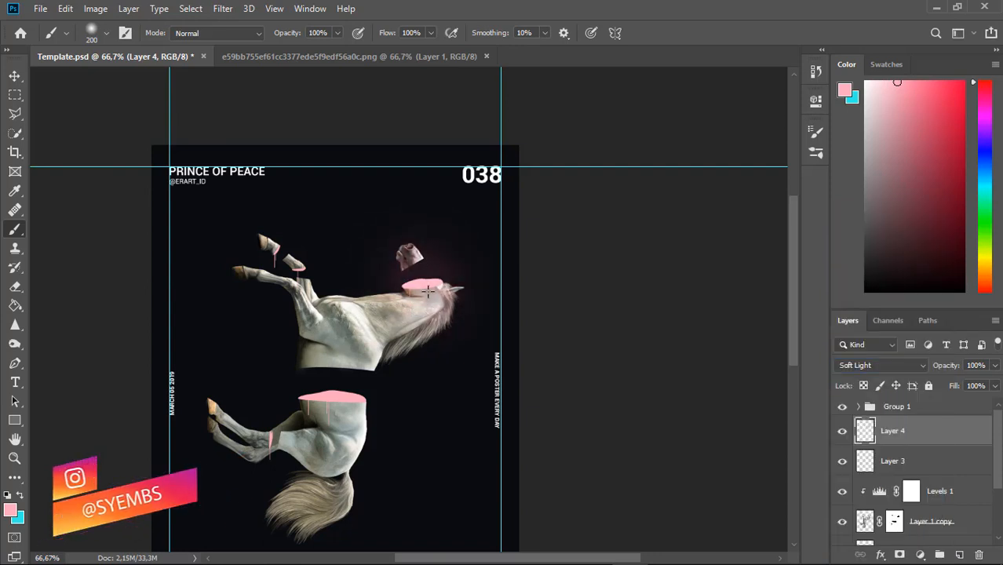
{"action": "left_click_drag", "start_coordinate": [306, 281], "coordinate": [281, 273]}
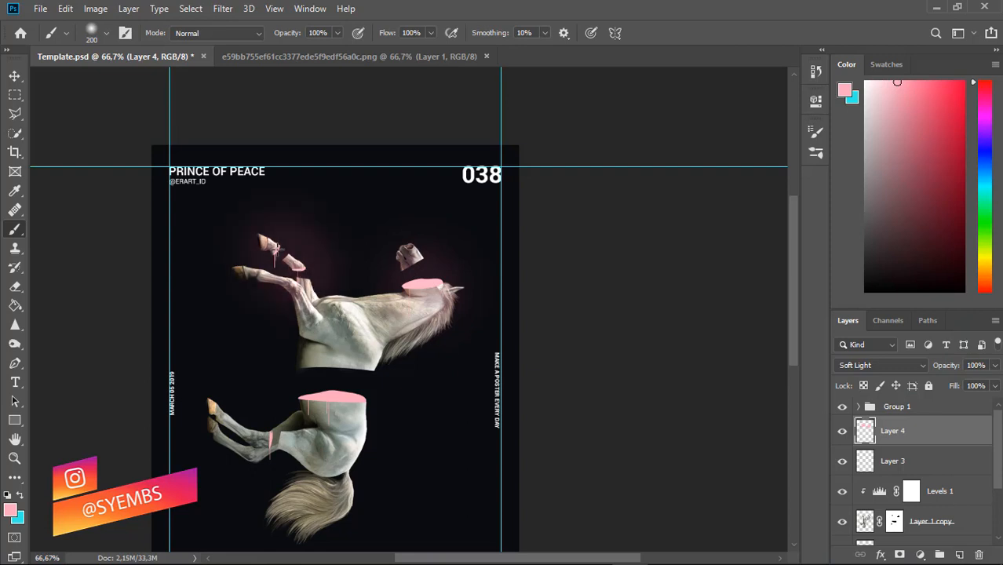
{"action": "left_click_drag", "start_coordinate": [336, 404], "coordinate": [353, 403]}
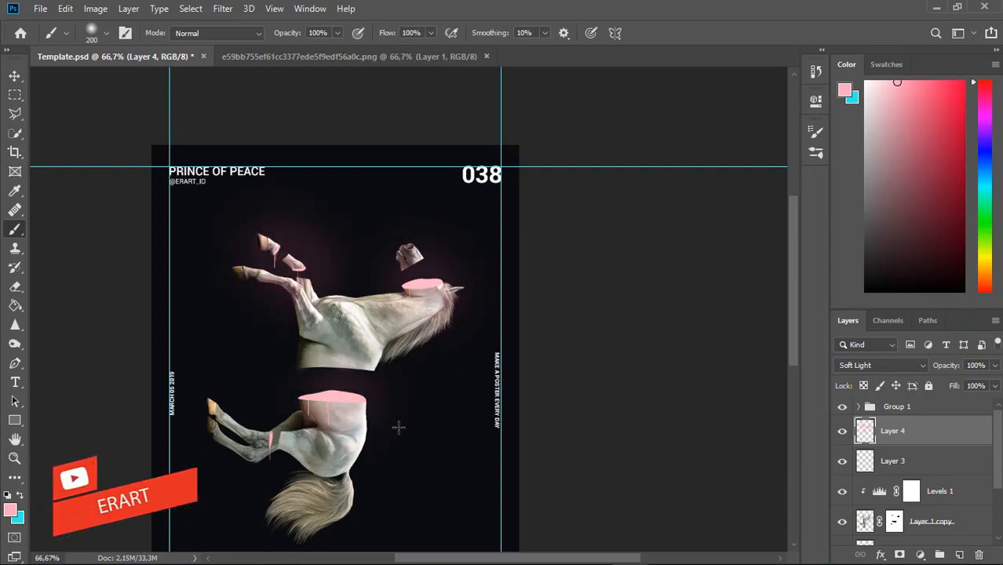
- Paint a pink glow over the hind leg cut on Layer 4, and add a new layer directly above Color Fill 1
{"action": "left_click_drag", "start_coordinate": [270, 440], "coordinate": [307, 455]}
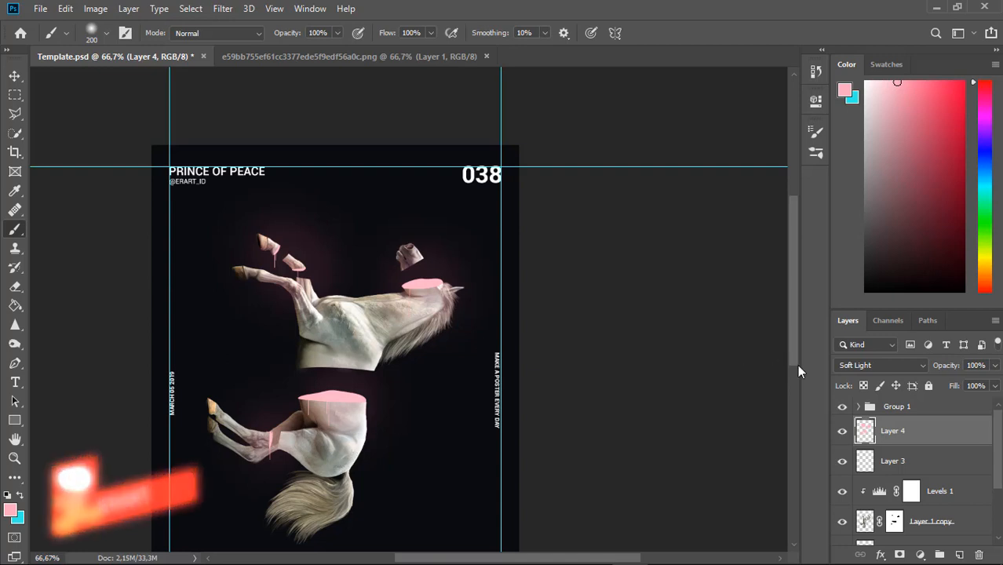
{"action": "left_click_drag", "start_coordinate": [796, 358], "coordinate": [801, 365]}
{"action": "left_click_drag", "start_coordinate": [998, 452], "coordinate": [1001, 514]}
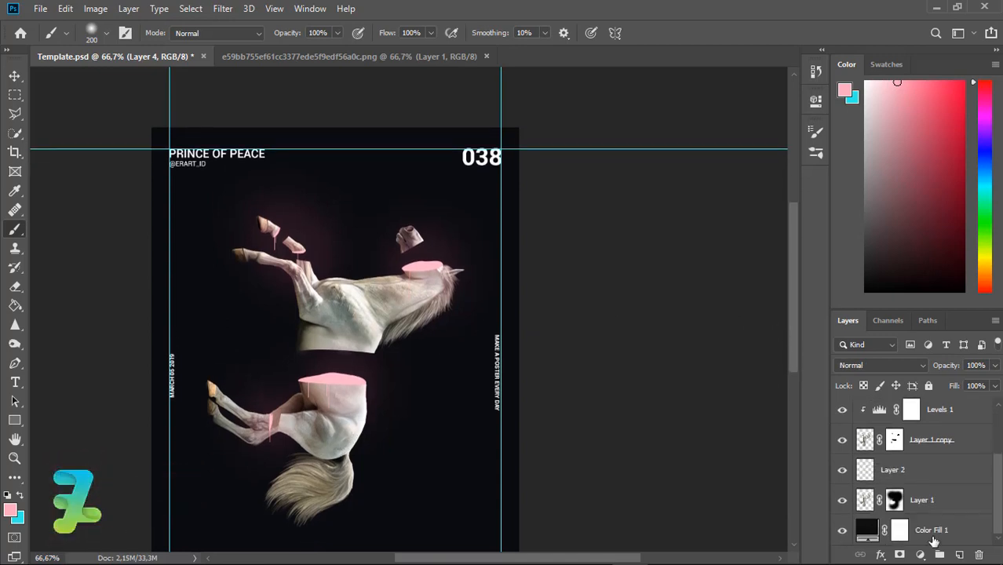
{"action": "left_click", "coordinate": [934, 541]}
{"action": "left_click", "coordinate": [959, 555]}
- Select a narrow vertical strip spanning the poster's full height and fill it with cyan behind the horse
{"action": "left_click", "coordinate": [14, 96]}
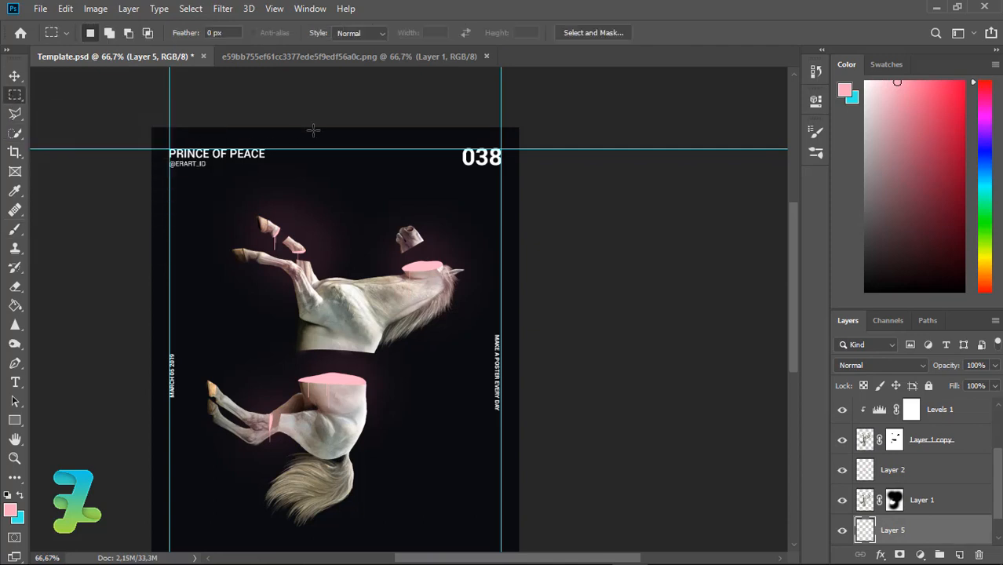
{"action": "mouse_move", "coordinate": [308, 129]}
{"action": "left_mouse_down"}
{"action": "mouse_move", "coordinate": [339, 228]}
{"action": "mouse_move", "coordinate": [339, 559]}
{"action": "mouse_move", "coordinate": [337, 478]}
{"action": "left_mouse_up"}
{"action": "left_click", "coordinate": [21, 496]}
{"action": "left_click", "coordinate": [11, 510]}
{"action": "left_click", "coordinate": [943, 121]}
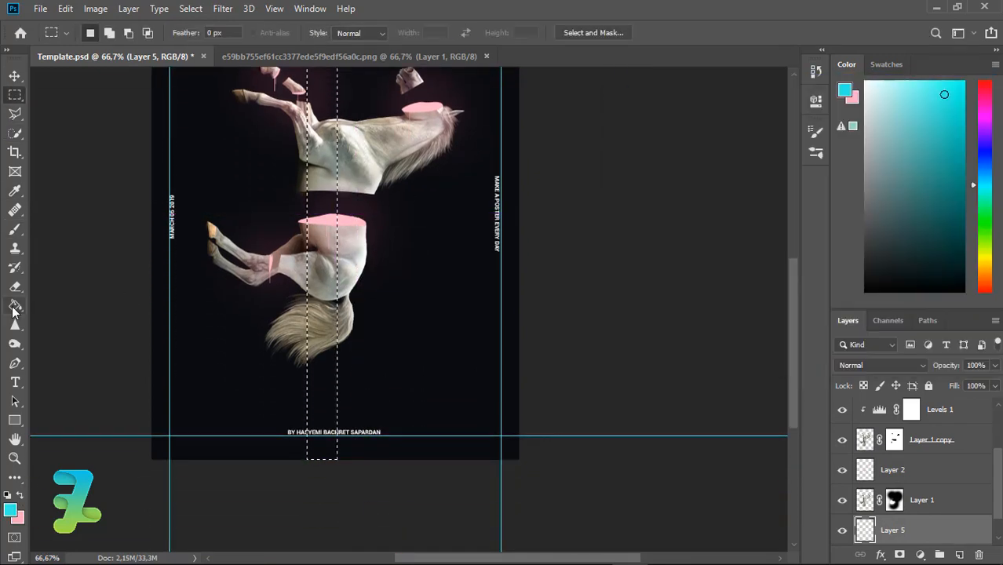
{"action": "left_click", "coordinate": [14, 306]}
{"action": "left_click", "coordinate": [329, 388]}
- Center the cyan strip horizontally on the whole canvas and deselect
{"action": "key", "text": "ctrl+a"}
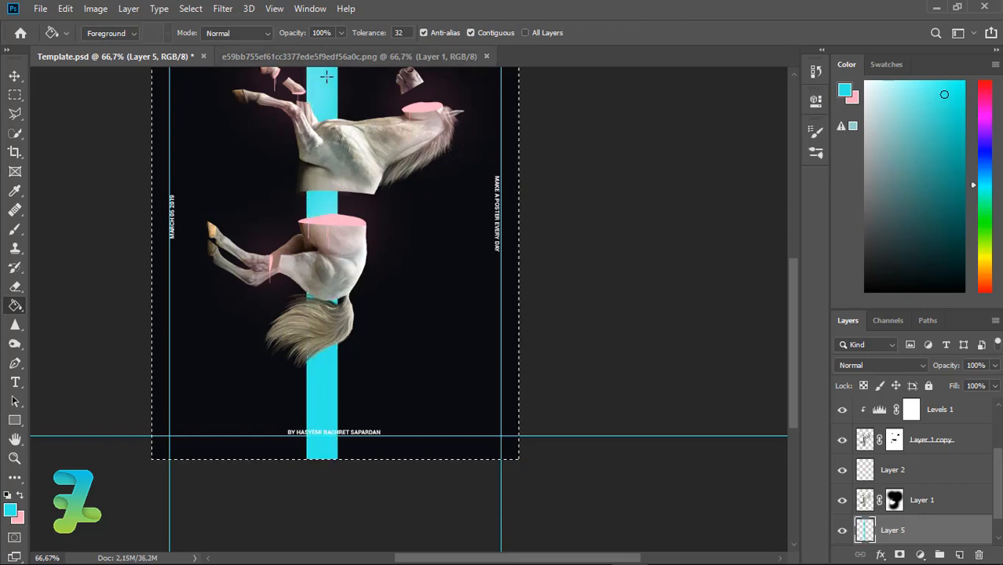
{"action": "key", "text": "v"}
{"action": "left_click", "coordinate": [335, 33]}
{"action": "key", "text": "ctrl+d"}
{"action": "left_click_drag", "start_coordinate": [793, 332], "coordinate": [791, 273]}
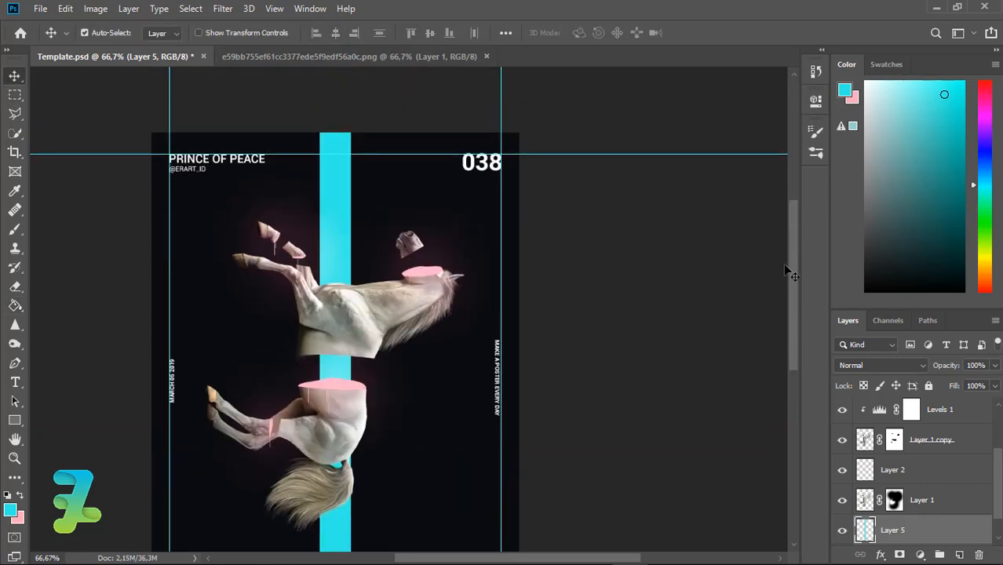
- Set the cyan strip layer's blend mode to Vivid Light and its opacity to 55%
{"action": "left_click", "coordinate": [879, 365]}
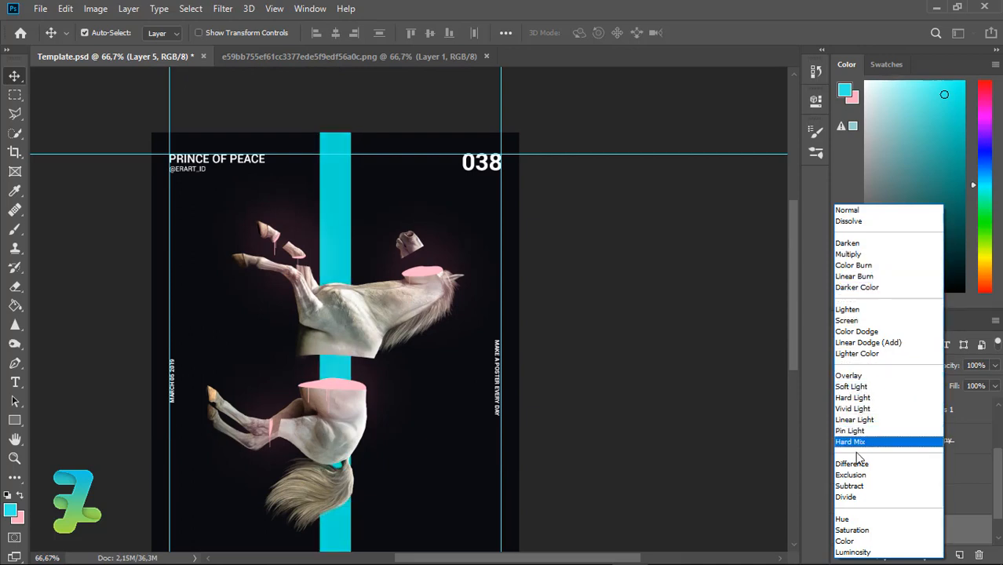
{"action": "left_click", "coordinate": [852, 408]}
{"action": "left_click", "coordinate": [995, 365]}
{"action": "left_click_drag", "start_coordinate": [996, 385], "coordinate": [964, 383]}
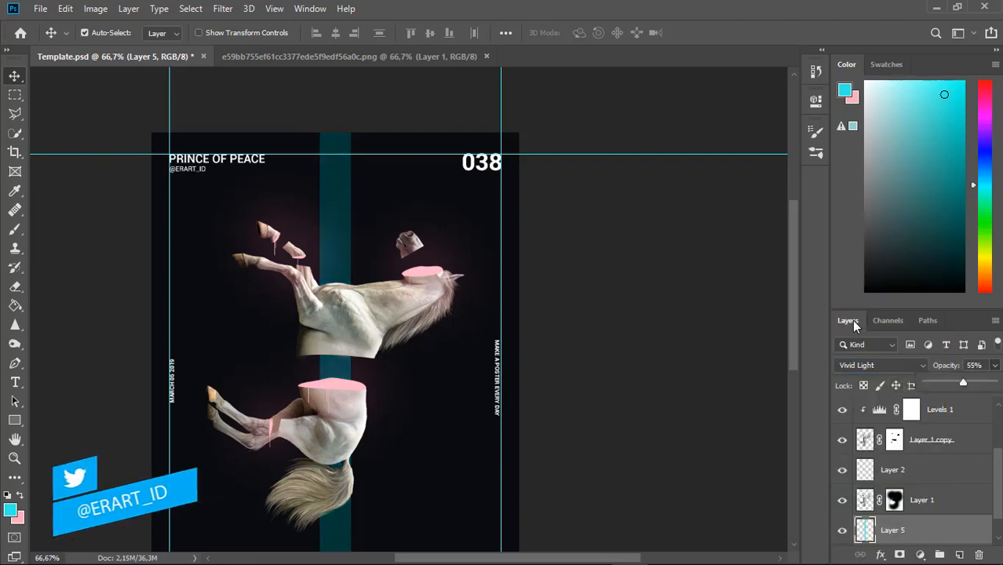
- Add a new layer above the cyan strip, try a soft 600 px cyan dab at the poster's top edge, and undo it
{"action": "left_click", "coordinate": [960, 555]}
{"action": "key", "text": "b"}
{"action": "key", "text": "bracketright"}
{"action": "key", "text": "bracketright"}
{"action": "key", "text": "bracketright"}
{"action": "key", "text": "bracketright"}
{"action": "key", "text": "bracketright"}
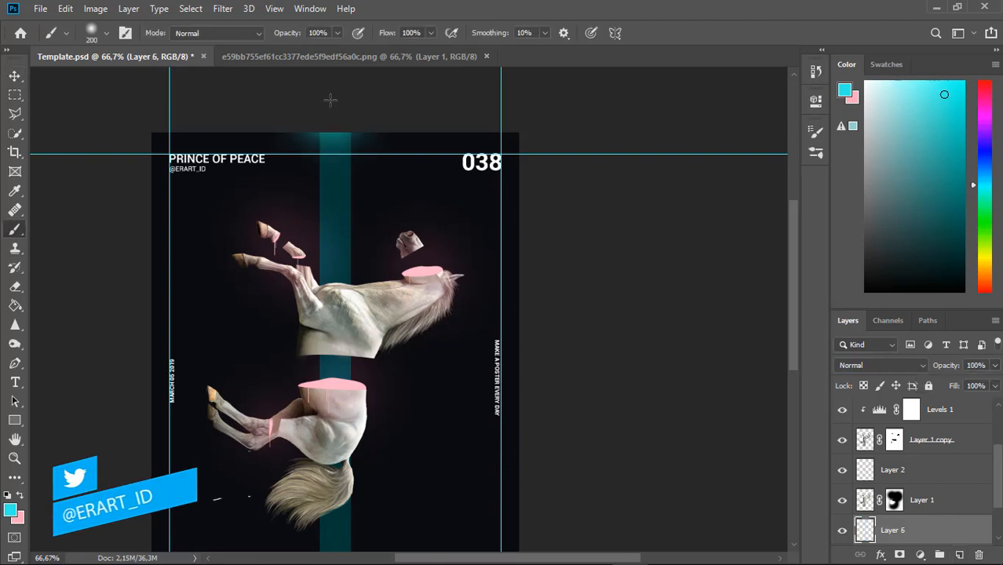
{"action": "left_click", "coordinate": [338, 113]}
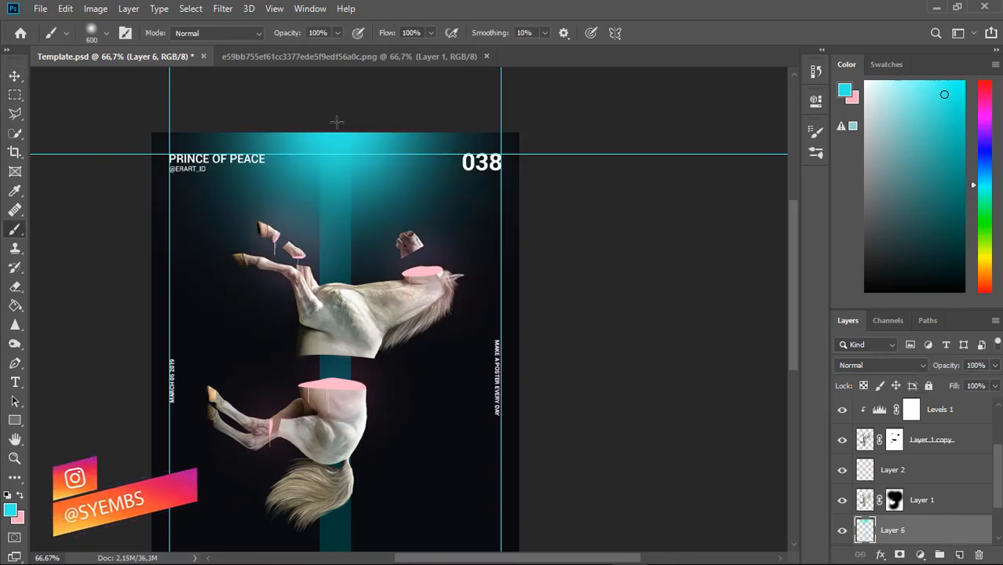
{"action": "key", "text": "ctrl+z"}
- Dab a soft cyan glow at the center of the poster's top edge with a 300 px brush
{"action": "key", "text": "bracketleft"}
{"action": "key", "text": "bracketleft"}
{"action": "key", "text": "bracketleft"}
{"action": "left_click", "coordinate": [336, 115]}
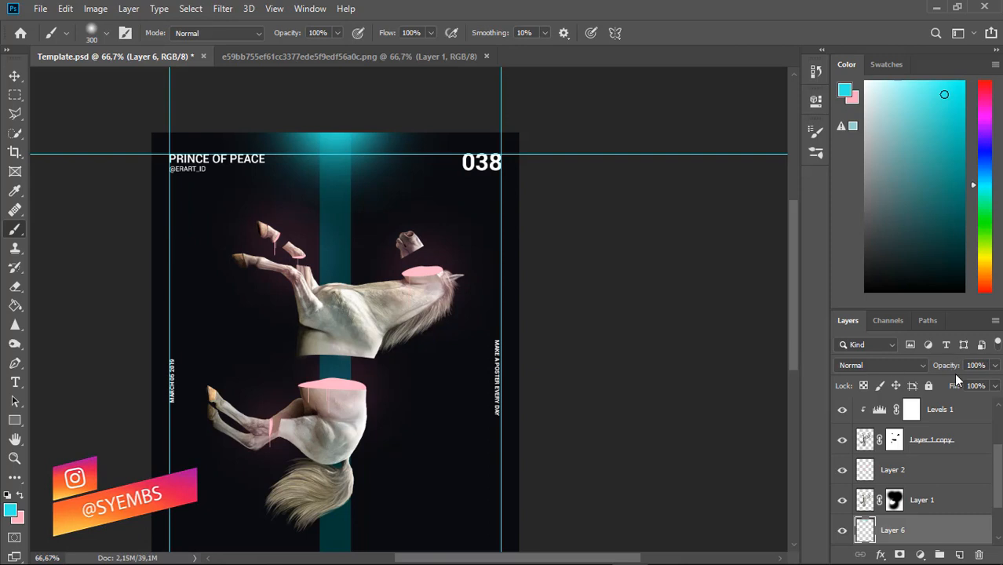
- Set the cyan glow layer's blend mode to Lighten and its opacity to 59%
{"action": "left_click", "coordinate": [880, 365]}
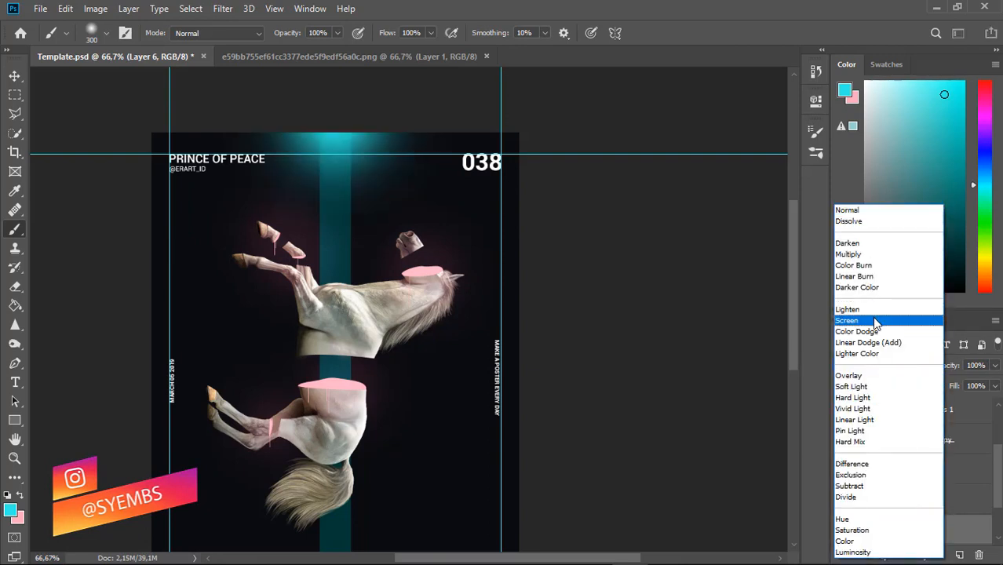
{"action": "left_click", "coordinate": [852, 309]}
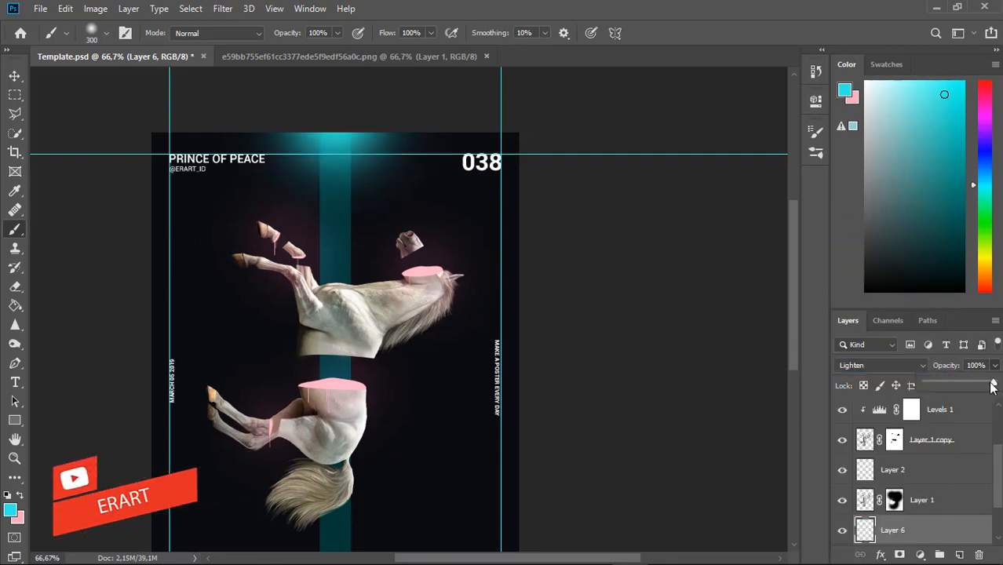
{"action": "left_click_drag", "start_coordinate": [993, 387], "coordinate": [964, 385]}
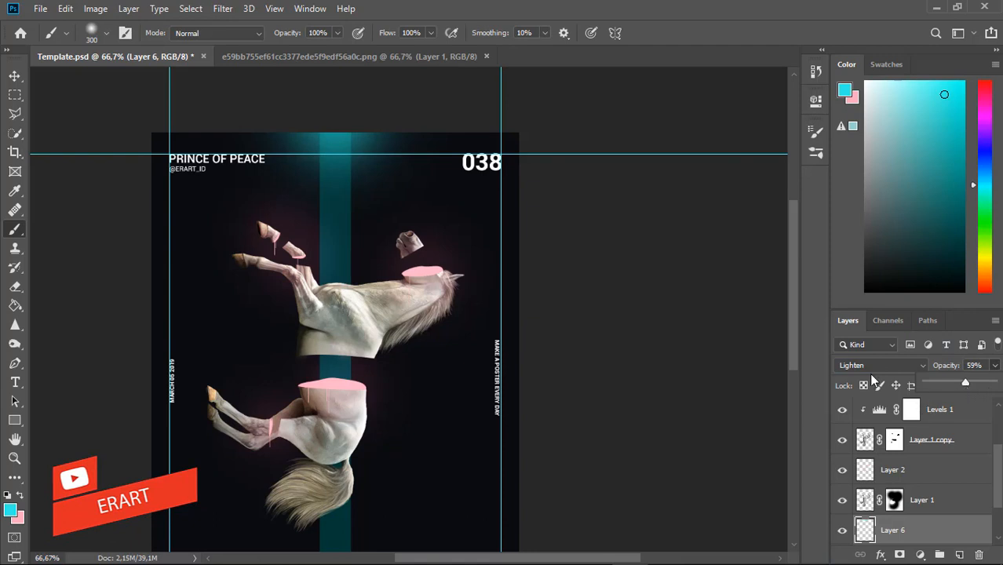
{"action": "key", "text": "ctrl+minus"}
{"action": "key", "text": "ctrl+plus"}
- Add a layer clipped to Layer 1 copy and tint the horse's back cyan with a soft 125 px brush
{"action": "left_click", "coordinate": [873, 446]}
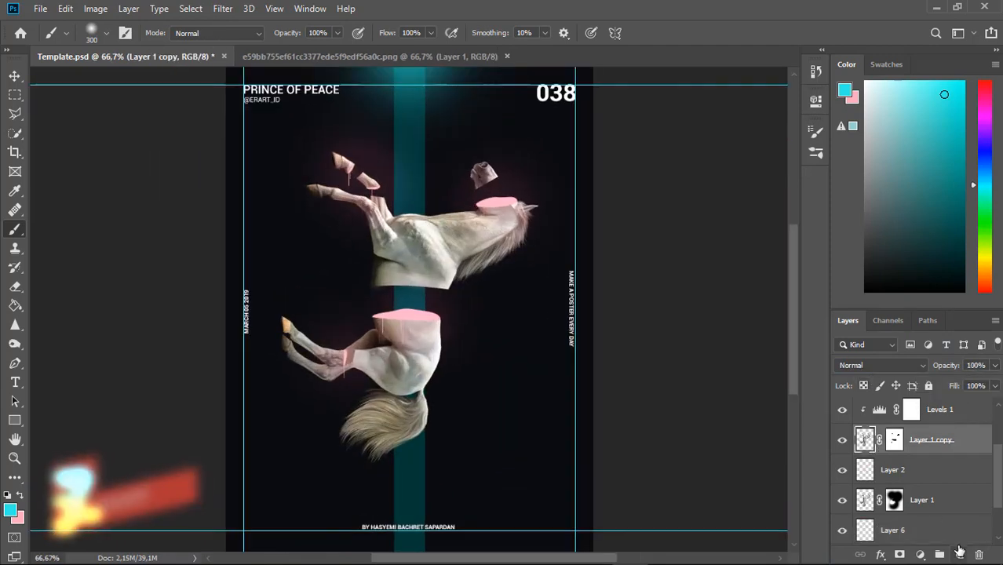
{"action": "key", "text": "ctrl+shift+alt+n"}
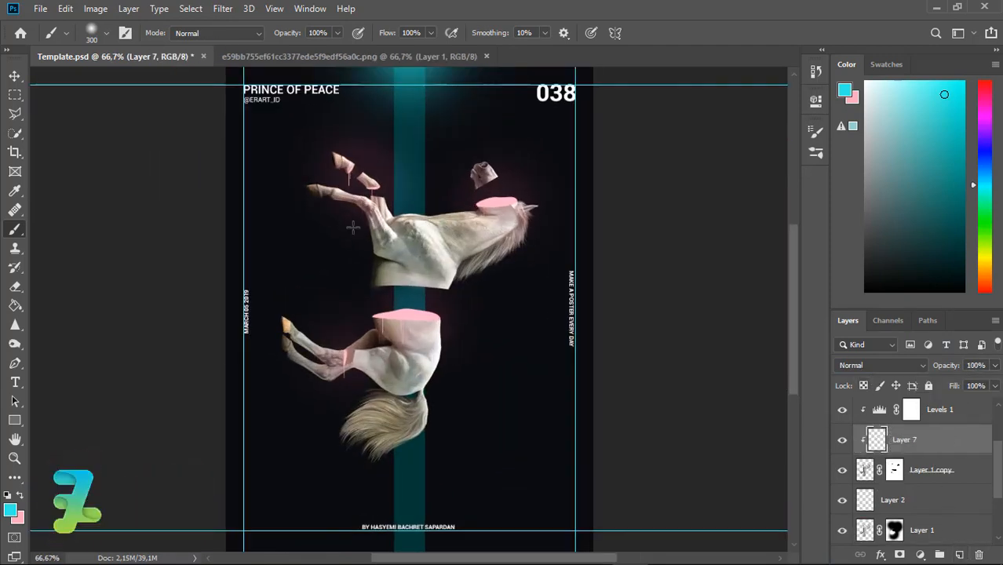
{"action": "left_click", "coordinate": [450, 196]}
{"action": "key", "text": "ctrl+z"}
{"action": "key", "text": "bracketleft"}
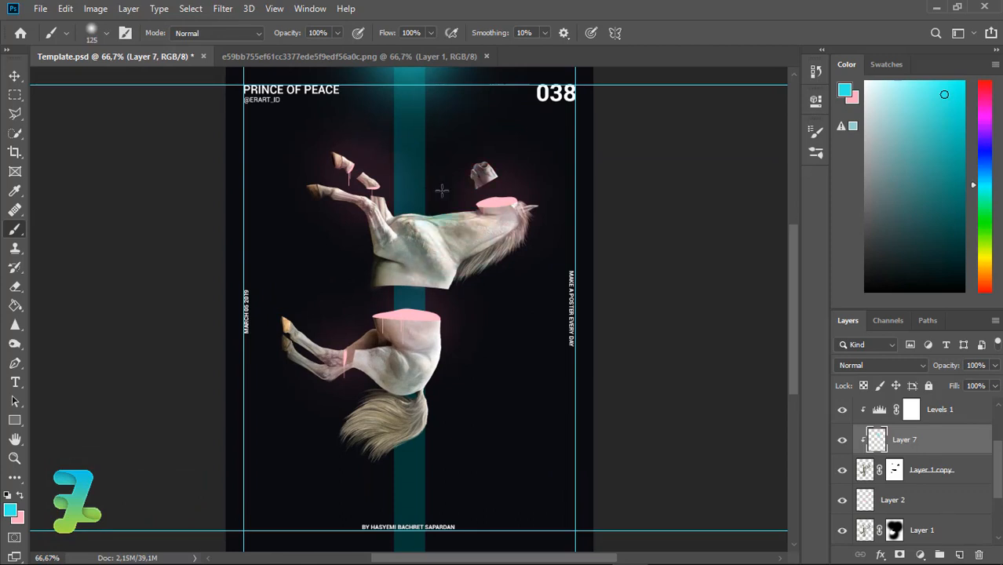
- Keep the tint layer in Normal mode, lower its opacity to 57%, and paint cyan over the upper hind hoof
{"action": "left_click", "coordinate": [870, 365]}
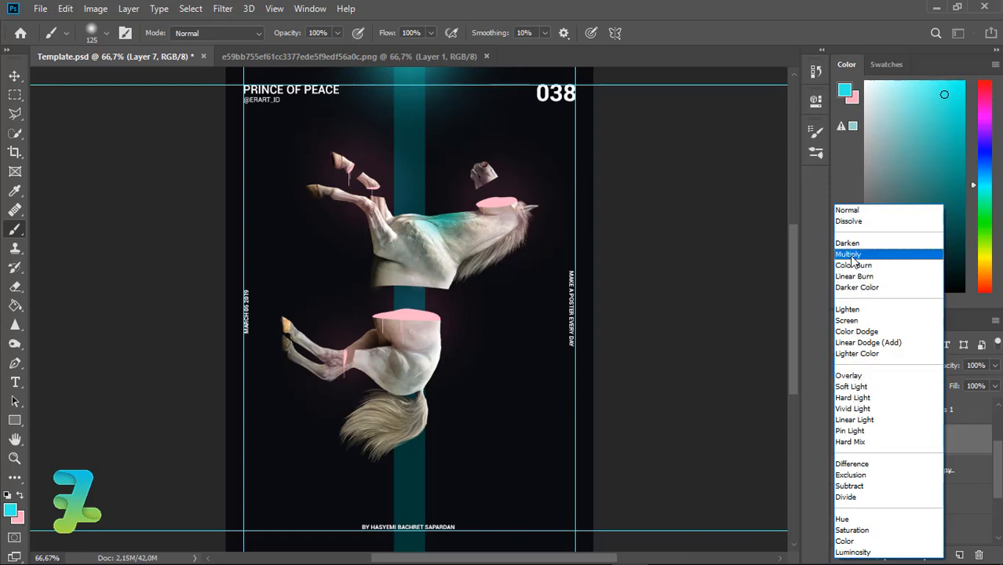
{"action": "left_click", "coordinate": [848, 211]}
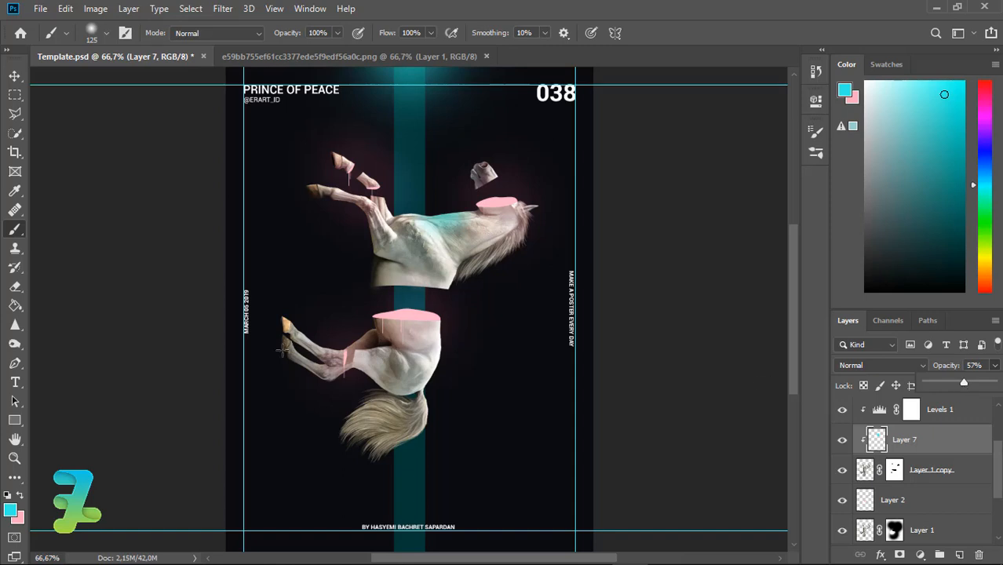
{"action": "left_click_drag", "start_coordinate": [289, 316], "coordinate": [289, 319]}
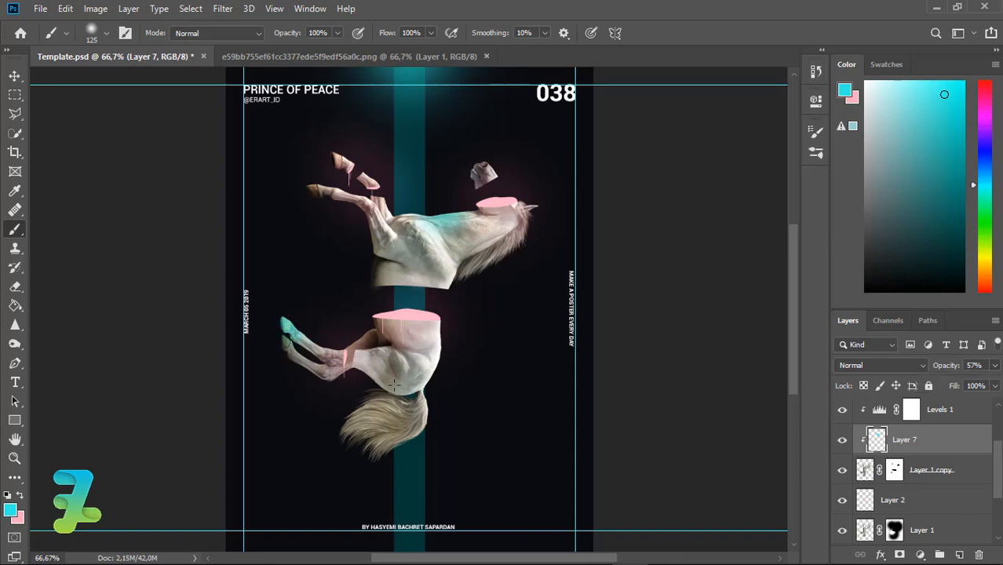
- Add a new layer above Layer 4 and set the foreground color to white
{"action": "left_click_drag", "start_coordinate": [1000, 457], "coordinate": [1000, 423]}
{"action": "left_click", "coordinate": [954, 432]}
{"action": "left_click", "coordinate": [960, 555]}
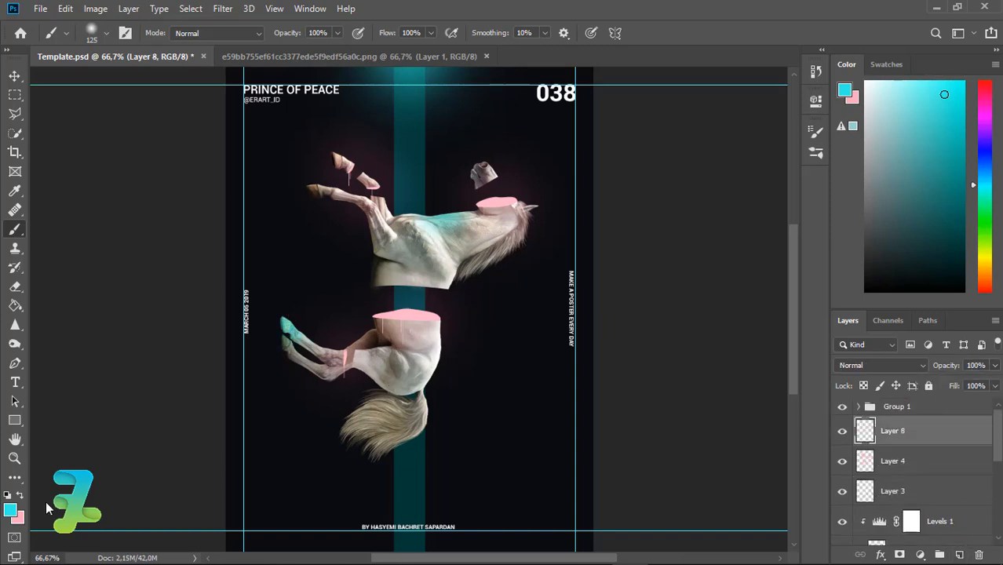
{"action": "left_click", "coordinate": [10, 510]}
{"action": "left_click_drag", "start_coordinate": [633, 136], "coordinate": [589, 103]}
{"action": "left_click", "coordinate": [949, 115]}
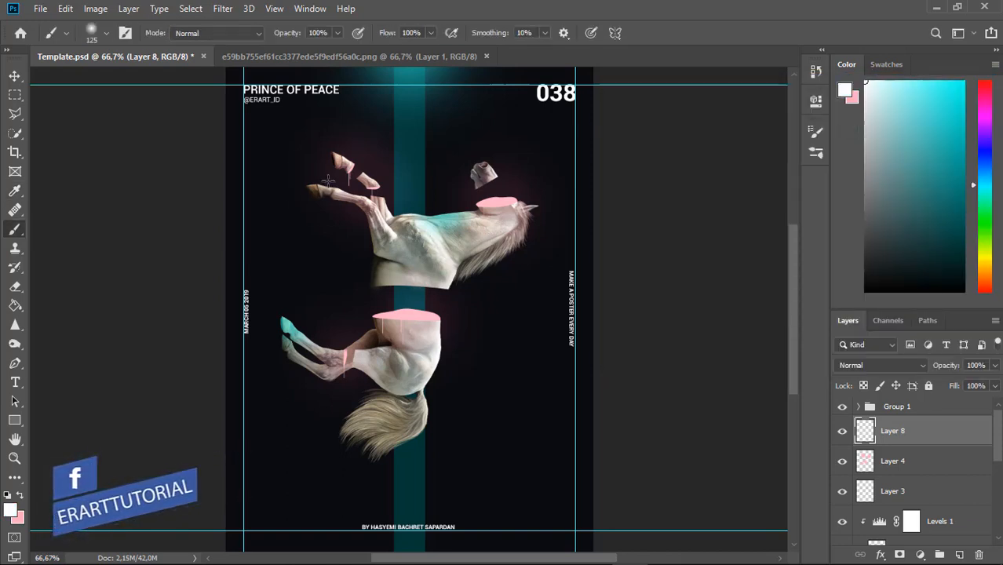
{"action": "key", "text": "bracketright"}
{"action": "key", "text": "bracketright"}
{"action": "key", "text": "bracketright"}
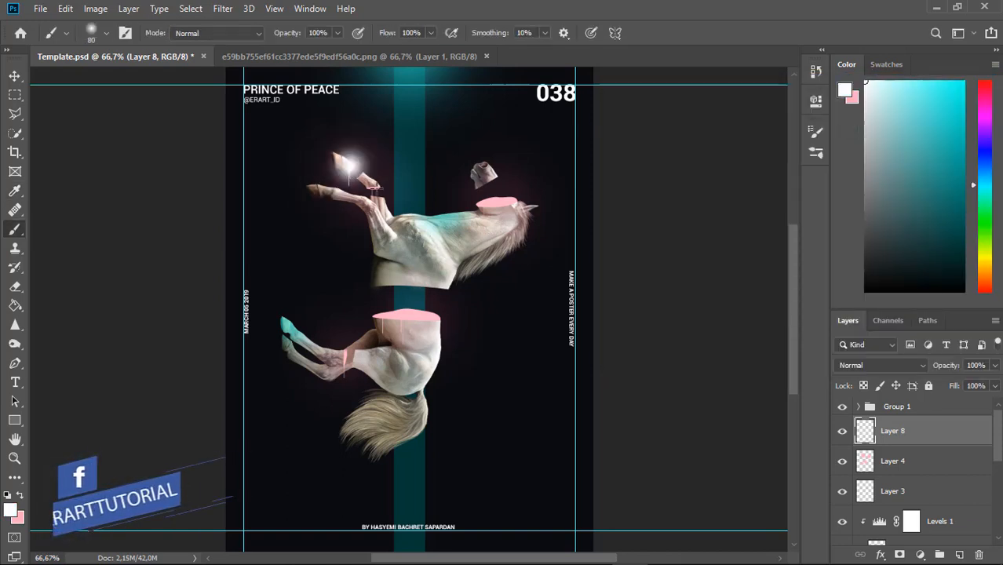
{"action": "left_click", "coordinate": [347, 165]}
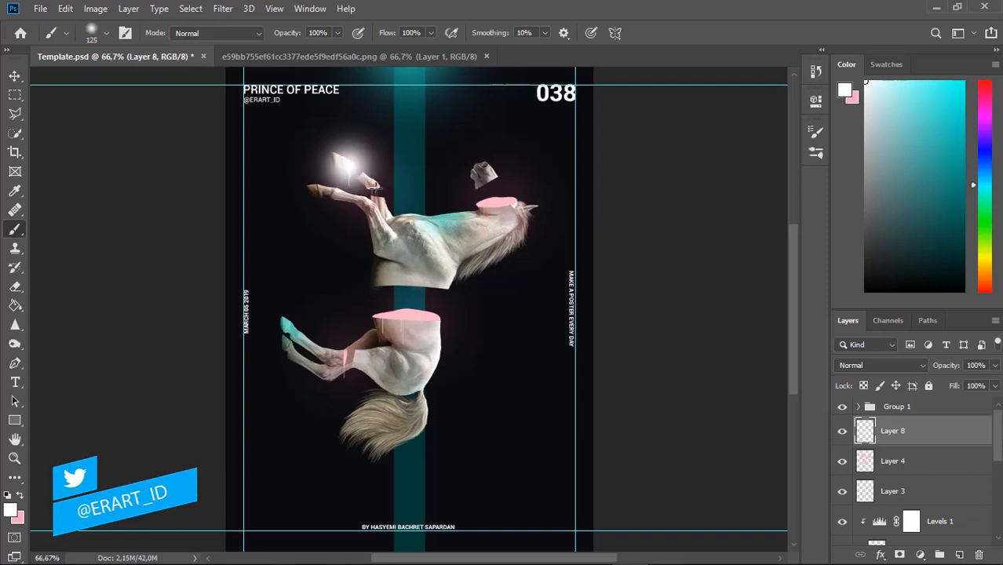
{"action": "left_click", "coordinate": [373, 185]}
{"action": "key", "text": "ctrl+z"}
{"action": "key", "text": "ctrl+z"}
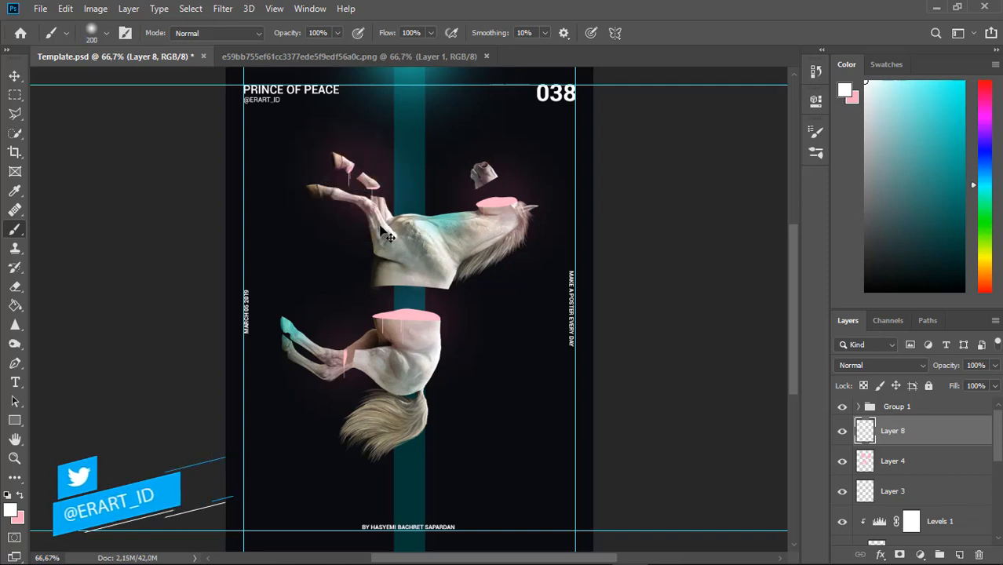
- Dab large soft white glows over the horse's legs, hindquarters, tail, neck, severed head piece and torso with a brush of up to 250 px
{"action": "key", "text": "bracketright"}
{"action": "key", "text": "bracketright"}
{"action": "key", "text": "bracketright"}
{"action": "key", "text": "bracketright"}
{"action": "left_click", "coordinate": [368, 178]}
{"action": "left_click", "coordinate": [370, 234]}
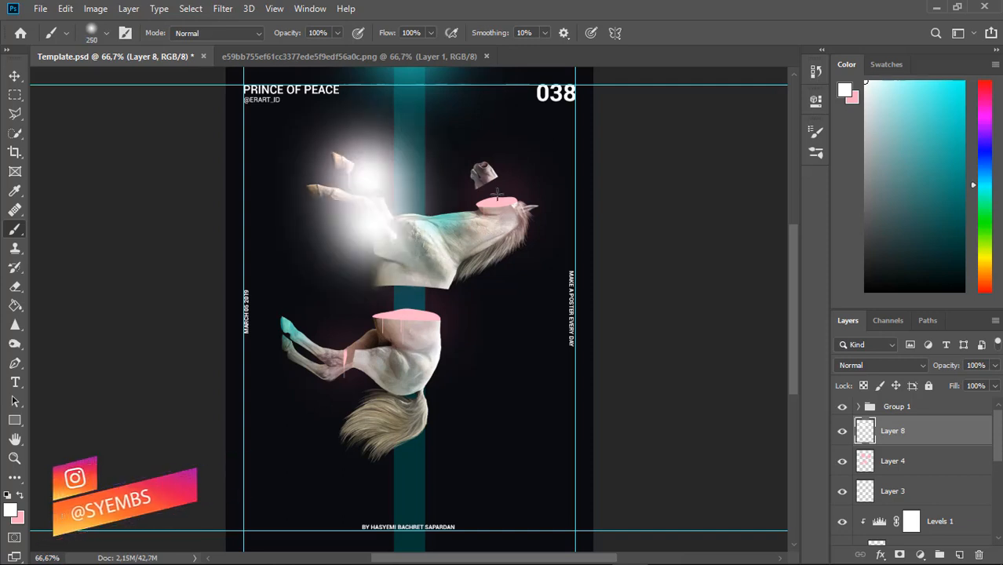
{"action": "left_click", "coordinate": [300, 352]}
{"action": "left_click", "coordinate": [353, 345]}
{"action": "left_click", "coordinate": [414, 360]}
{"action": "left_click", "coordinate": [422, 436]}
{"action": "left_click", "coordinate": [484, 240]}
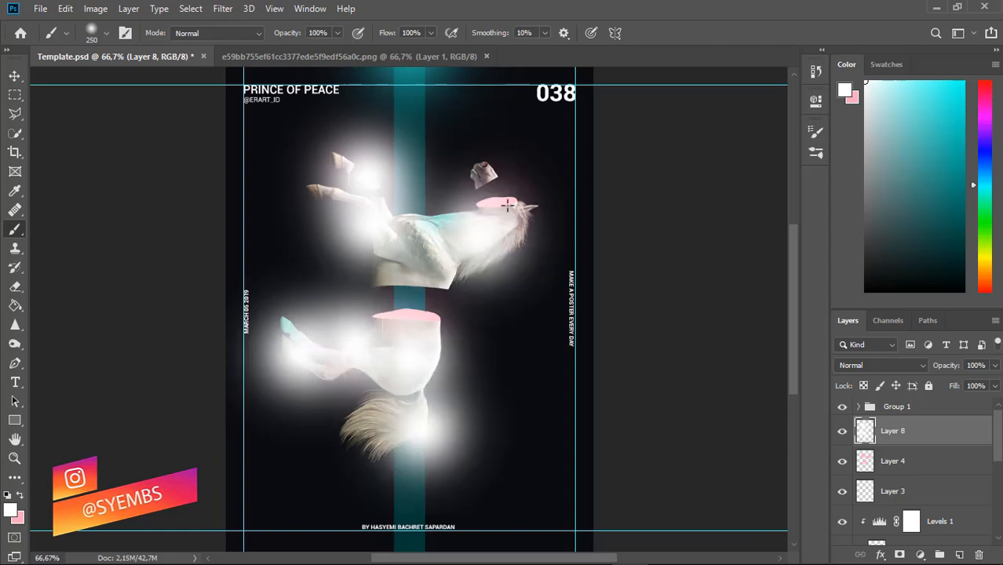
{"action": "left_click", "coordinate": [489, 161]}
{"action": "left_click", "coordinate": [426, 289]}
{"action": "left_click", "coordinate": [860, 366]}
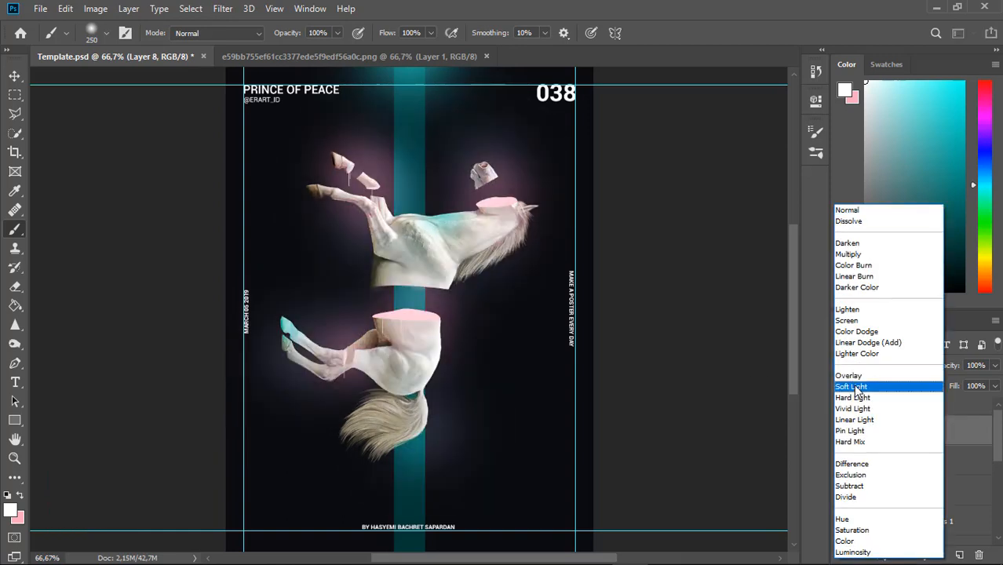
{"action": "left_click", "coordinate": [850, 267]}
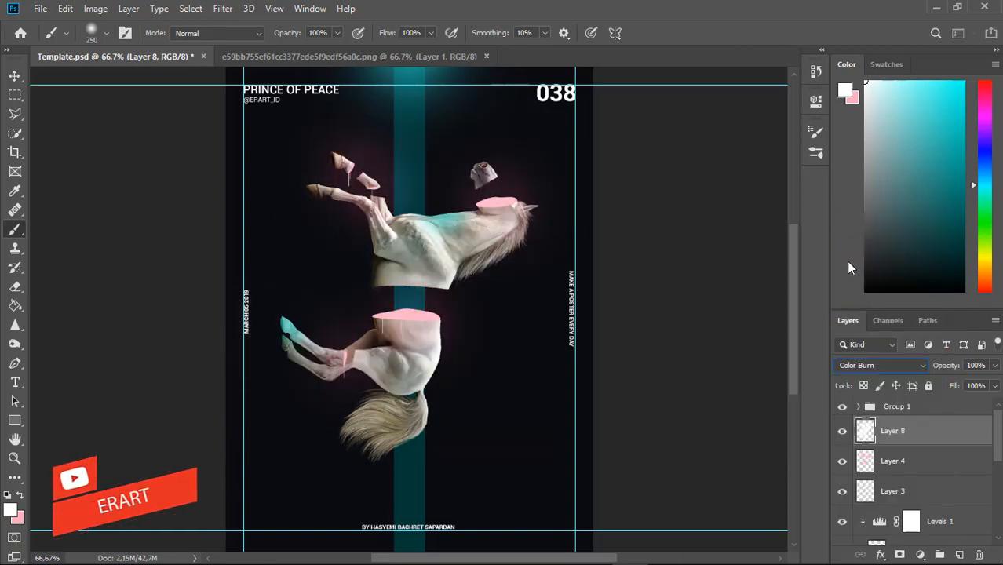
{"action": "left_click", "coordinate": [867, 368]}
{"action": "left_click", "coordinate": [855, 254]}
- Set the white glow layer's blend mode to Soft Light and its opacity to 26%
{"action": "left_click", "coordinate": [866, 365]}
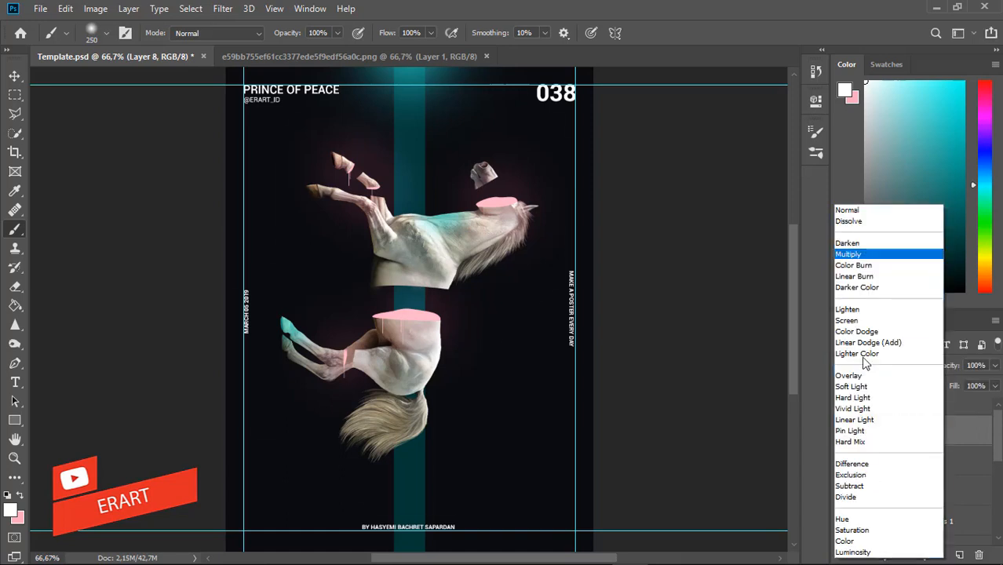
{"action": "left_click", "coordinate": [851, 387]}
{"action": "left_click", "coordinate": [995, 366]}
{"action": "left_click_drag", "start_coordinate": [994, 385], "coordinate": [944, 387]}
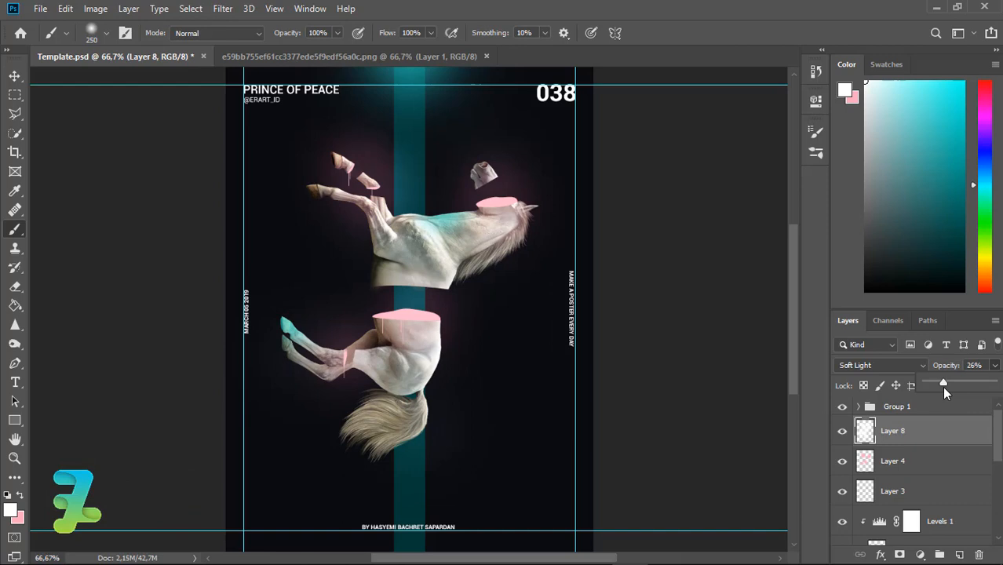
- Erase the pink glow on Layer 4 that spills onto the background and cyan strip around the horse with a soft eraser
{"action": "left_click", "coordinate": [867, 464]}
{"action": "left_click", "coordinate": [16, 268]}
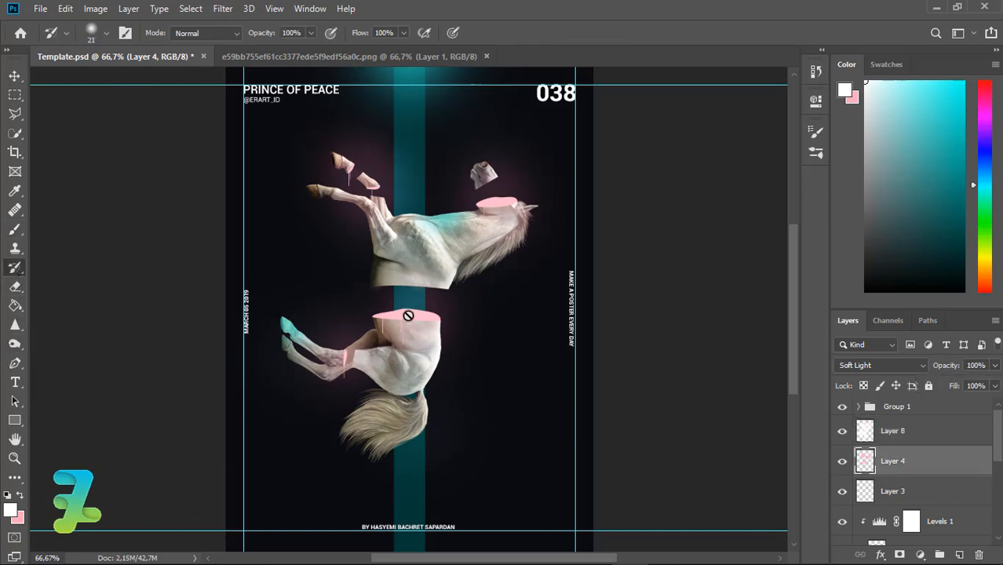
{"action": "key", "text": "e"}
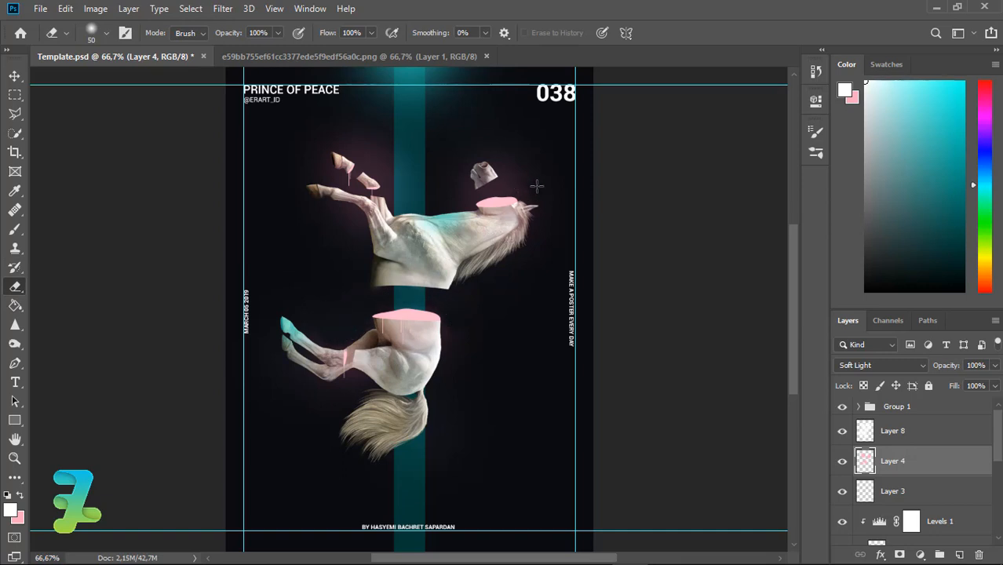
{"action": "left_click_drag", "start_coordinate": [383, 161], "coordinate": [408, 180]}
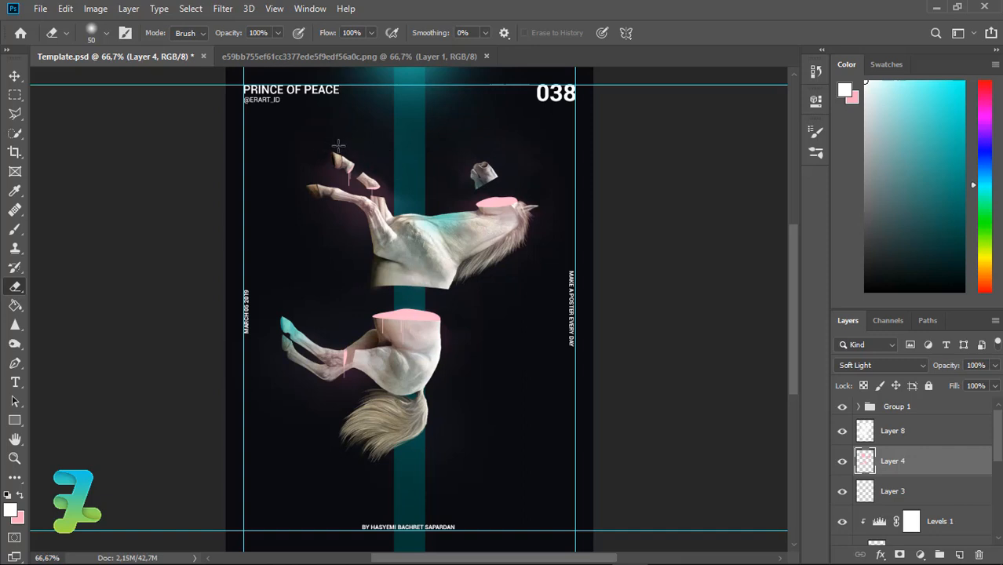
{"action": "key", "text": "ctrl+z"}
{"action": "left_click_drag", "start_coordinate": [358, 152], "coordinate": [409, 191]}
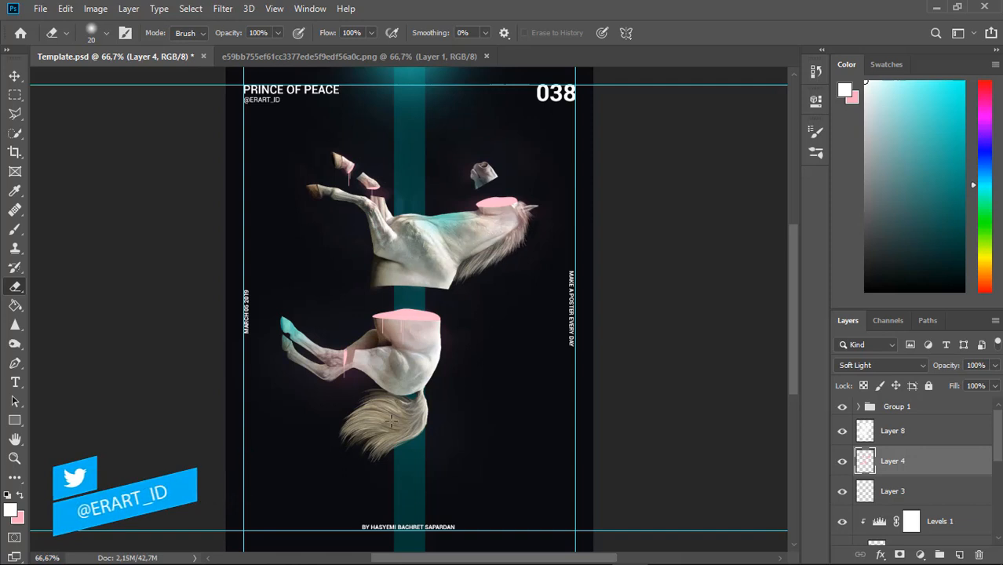
- Raise the opacity of the white glow layer, Layer 8, to 45%
{"action": "left_click", "coordinate": [892, 431]}
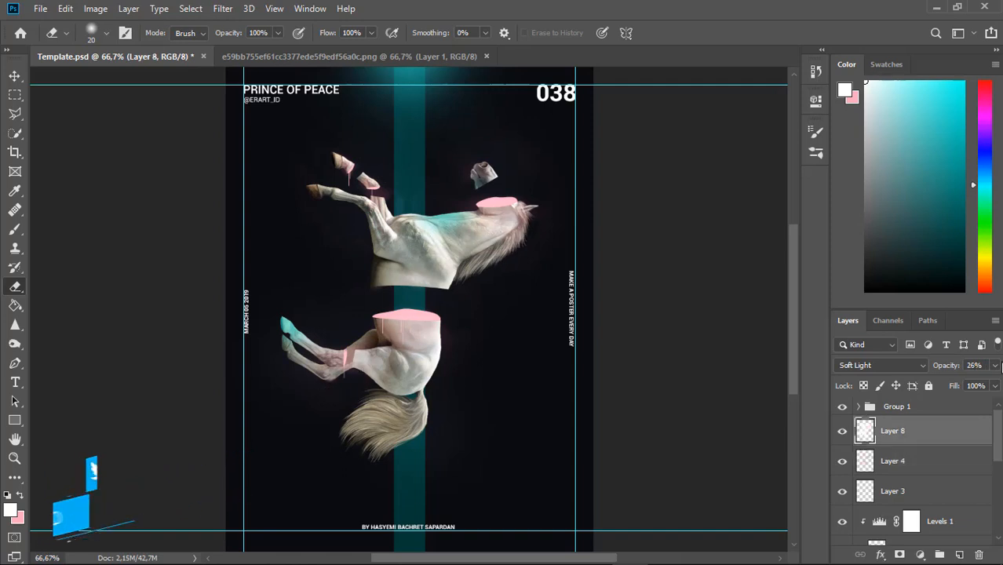
{"action": "left_click", "coordinate": [995, 365]}
{"action": "left_click_drag", "start_coordinate": [996, 383], "coordinate": [955, 382]}
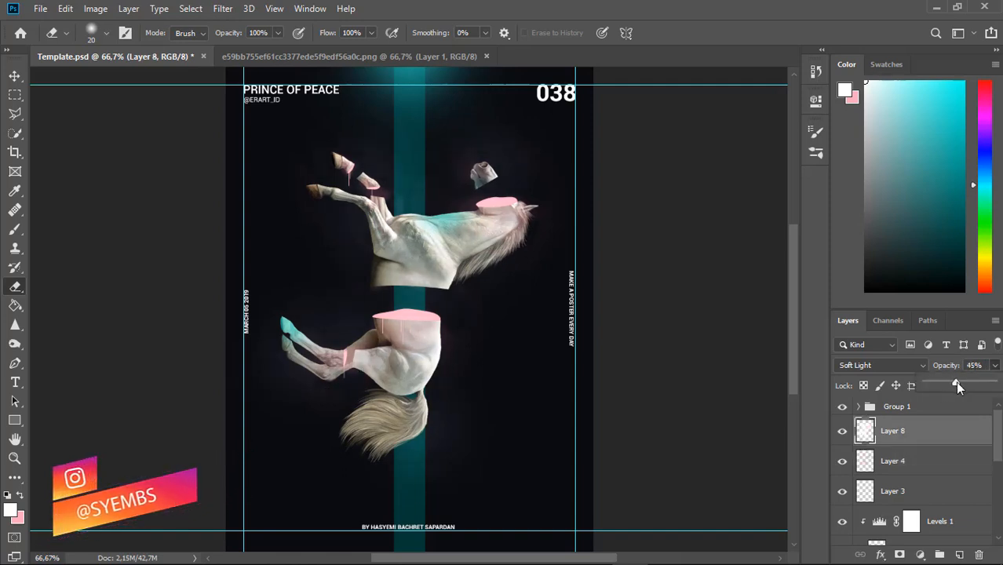
- Set the color of the background fill layer Color Fill 1 to 070709
{"action": "key", "text": "ctrl+minus"}
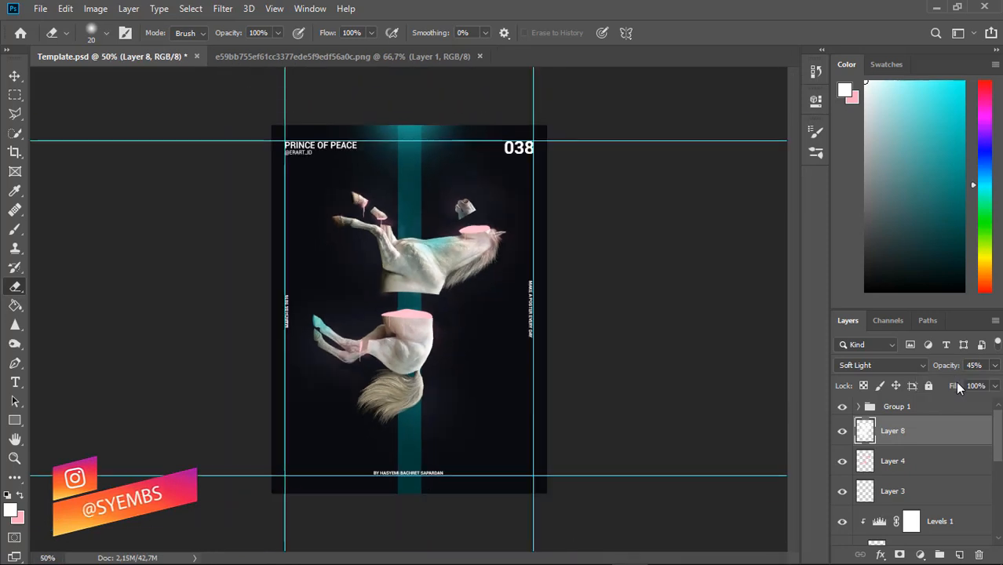
{"action": "left_click_drag", "start_coordinate": [998, 441], "coordinate": [997, 514]}
{"action": "double_click", "coordinate": [867, 530]}
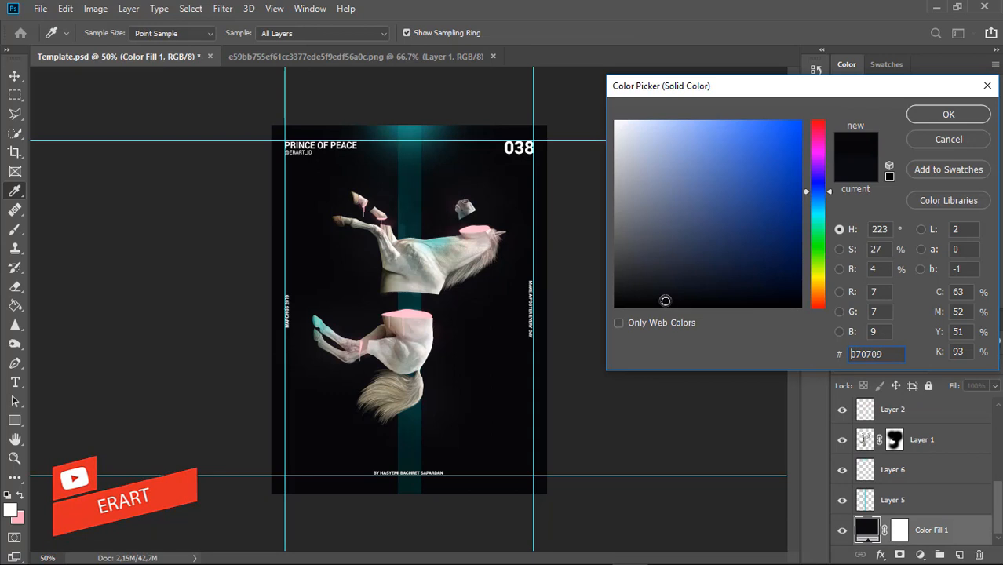
{"action": "left_click", "coordinate": [948, 114]}
{"action": "key", "text": "e"}
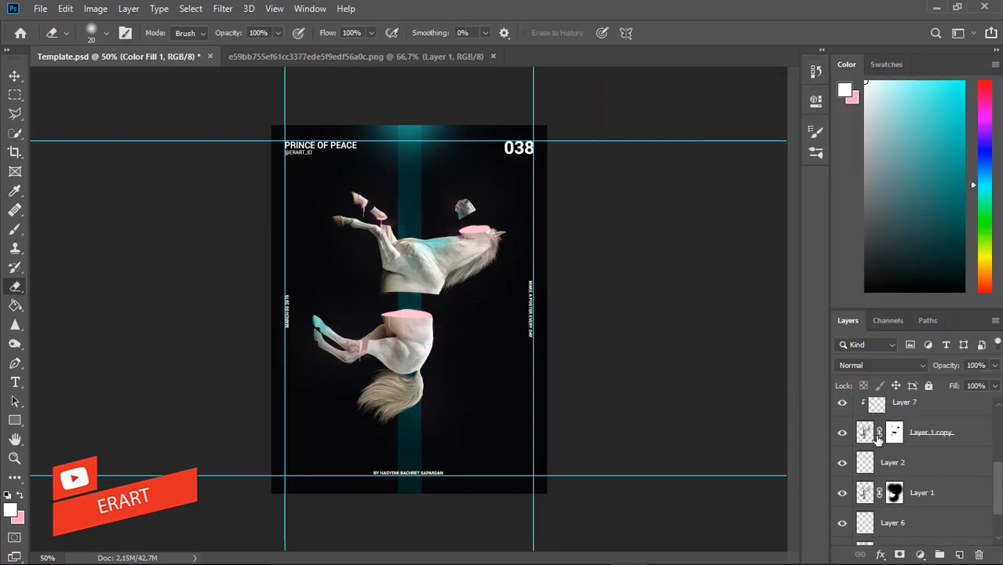
{"action": "left_click", "coordinate": [14, 344]}
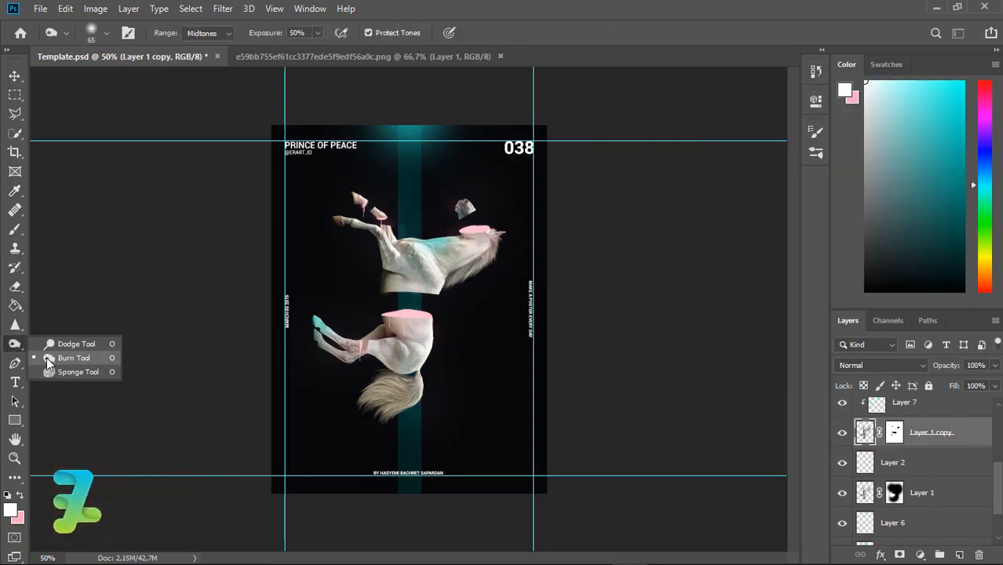
{"action": "left_click", "coordinate": [63, 345]}
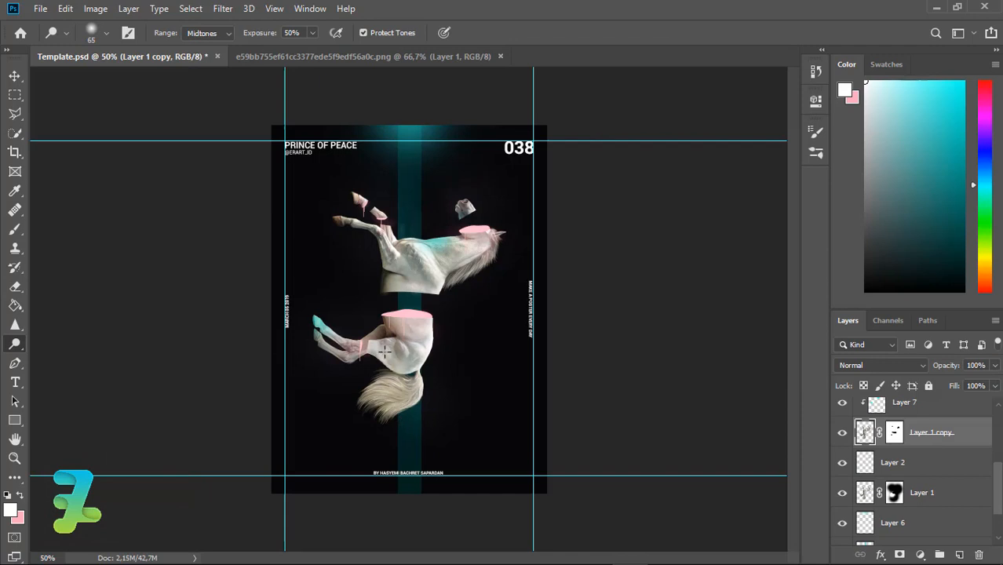
{"action": "right_click", "coordinate": [21, 346]}
{"action": "left_click", "coordinate": [69, 358]}
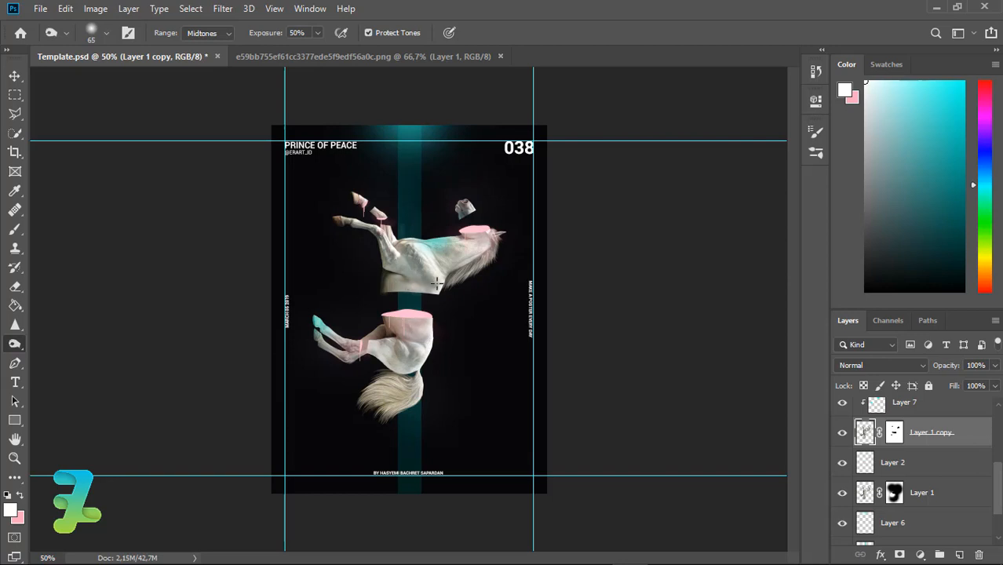
- Add a bright yellow Solid Color fill layer clipped to Layer 1 copy, covering the horse
{"action": "left_click", "coordinate": [921, 555]}
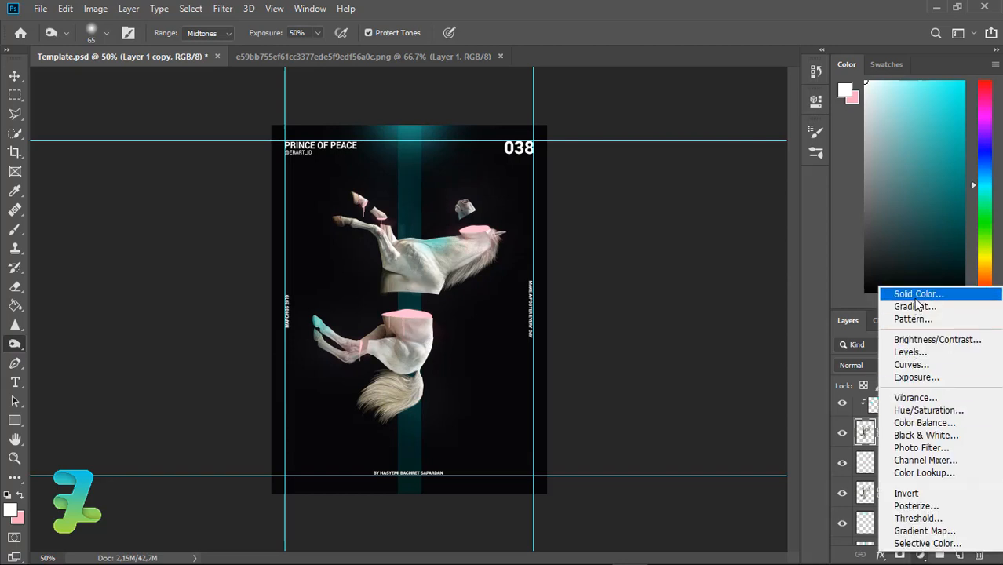
{"action": "left_click", "coordinate": [895, 289]}
{"action": "left_click", "coordinate": [819, 279]}
{"action": "left_click_drag", "start_coordinate": [816, 258], "coordinate": [819, 279]}
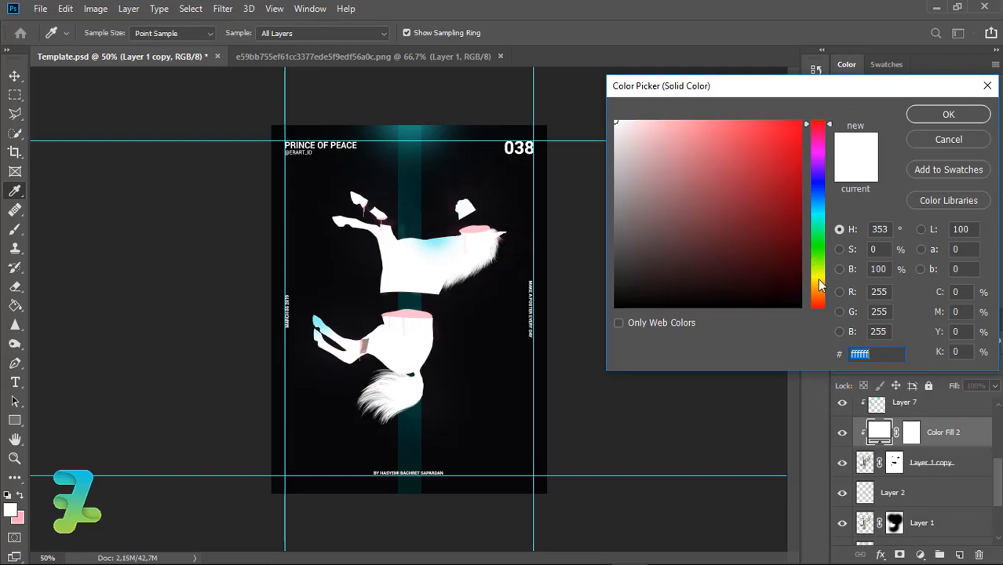
{"action": "left_click", "coordinate": [794, 122]}
{"action": "left_click", "coordinate": [956, 115]}
- Set the yellow fill layer's blend mode to Soft Light and its opacity to 14%
{"action": "left_click", "coordinate": [879, 365]}
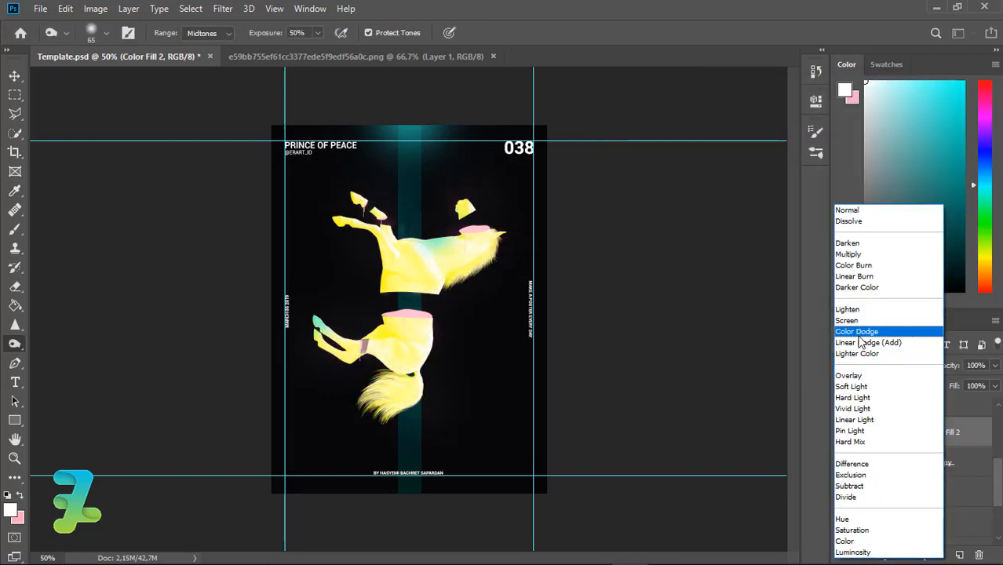
{"action": "left_click", "coordinate": [851, 387]}
{"action": "left_click_drag", "start_coordinate": [995, 365], "coordinate": [934, 385]}
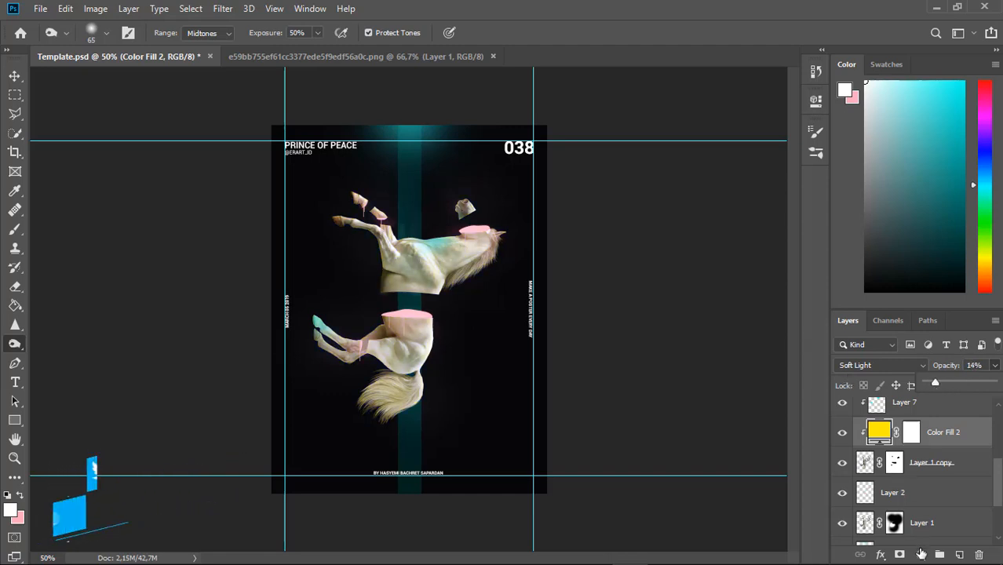
- Add an Exposure adjustment clipped to the horse above the yellow fill and adjust its slider
{"action": "left_click", "coordinate": [920, 555]}
{"action": "left_click", "coordinate": [915, 378]}
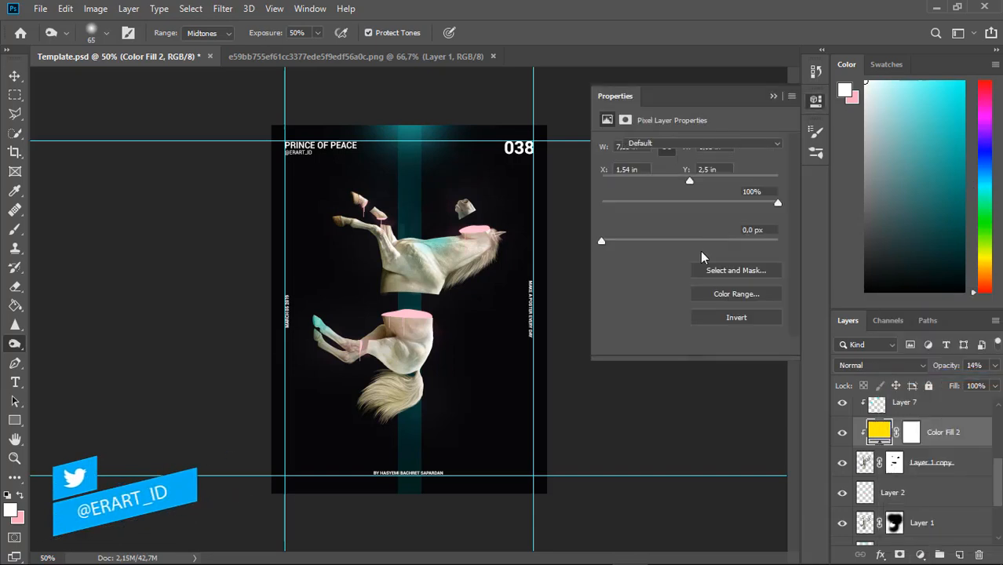
{"action": "left_click_drag", "start_coordinate": [690, 237], "coordinate": [688, 183]}
{"action": "left_click", "coordinate": [773, 97]}
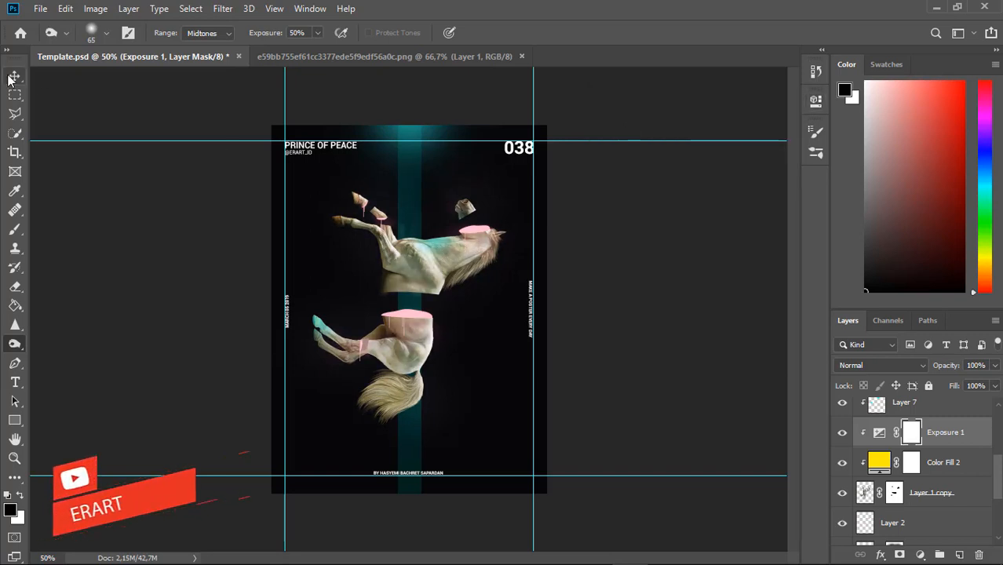
- Lower the opacity of the cyan tint layer, Layer 7, to 40%
{"action": "key", "text": "v"}
{"action": "left_click_drag", "start_coordinate": [1000, 471], "coordinate": [1000, 424]}
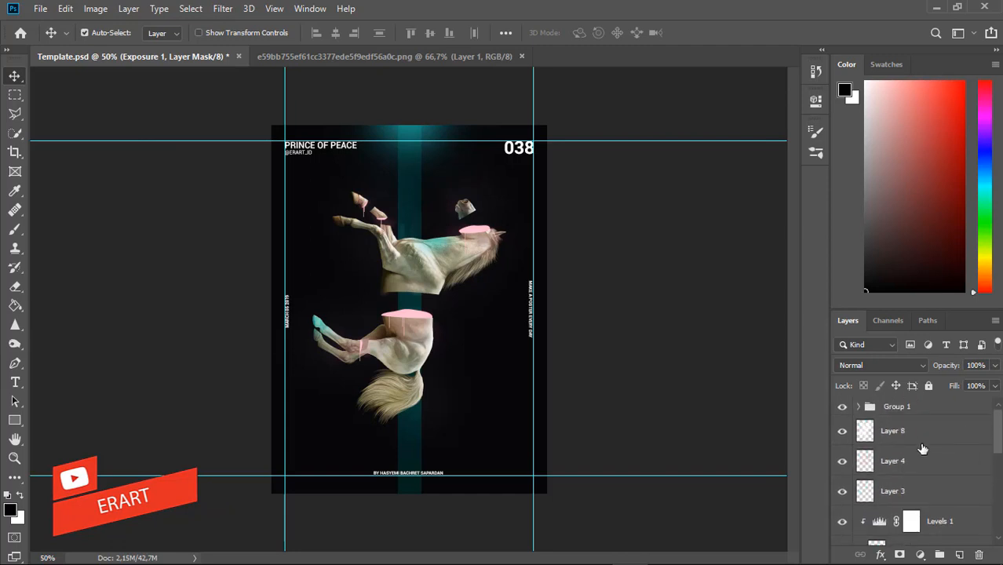
{"action": "scroll", "coordinate": [985, 470], "scroll_direction": "down", "scroll_amount": 3}
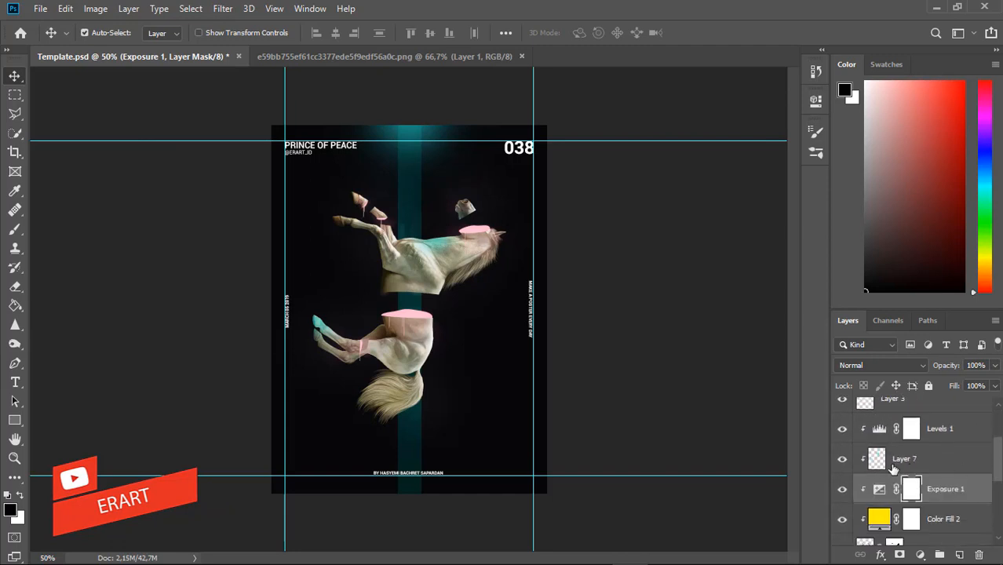
{"action": "left_click", "coordinate": [907, 459]}
{"action": "left_click_drag", "start_coordinate": [995, 365], "coordinate": [956, 383]}
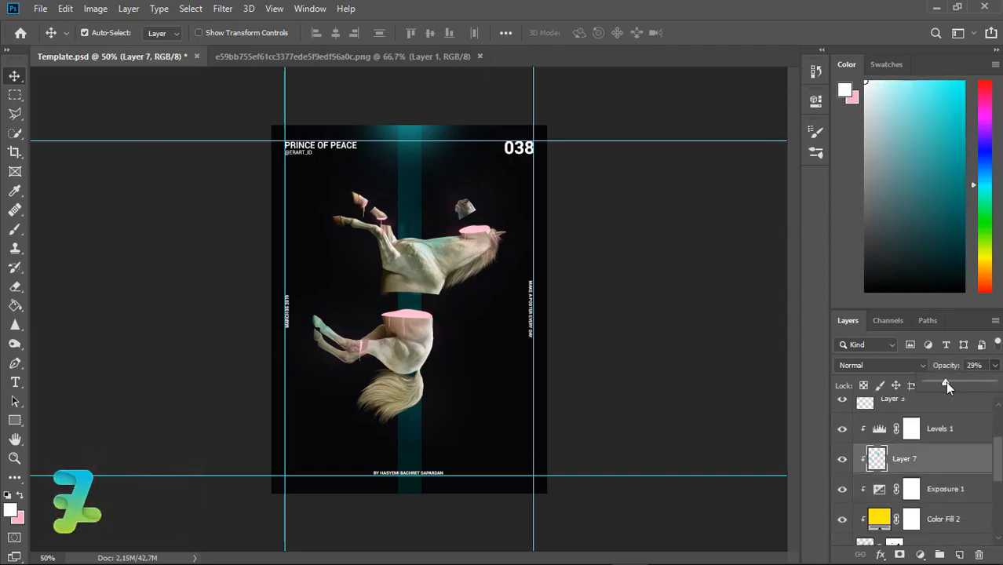
{"action": "key", "text": "e"}
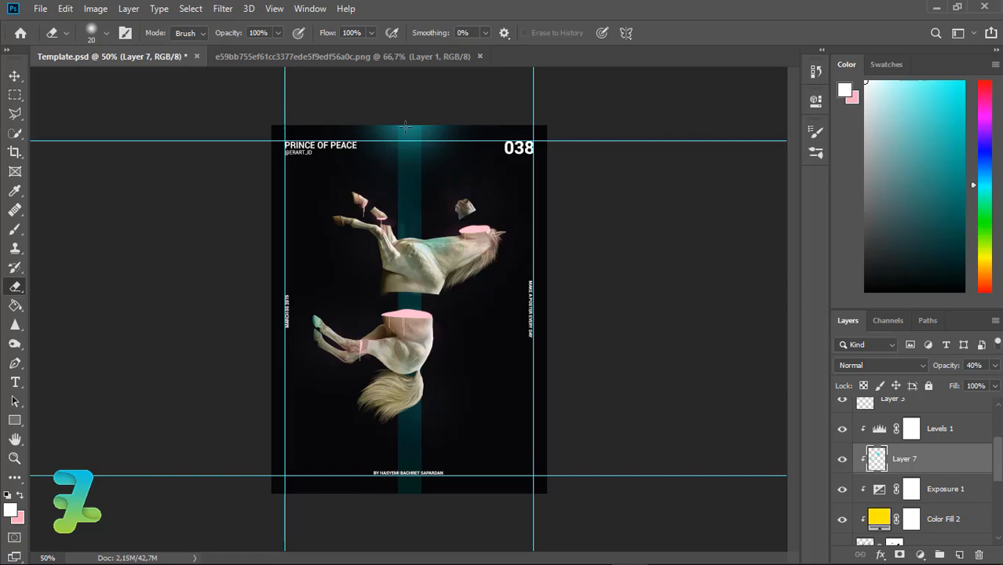
{"action": "key", "text": "v"}
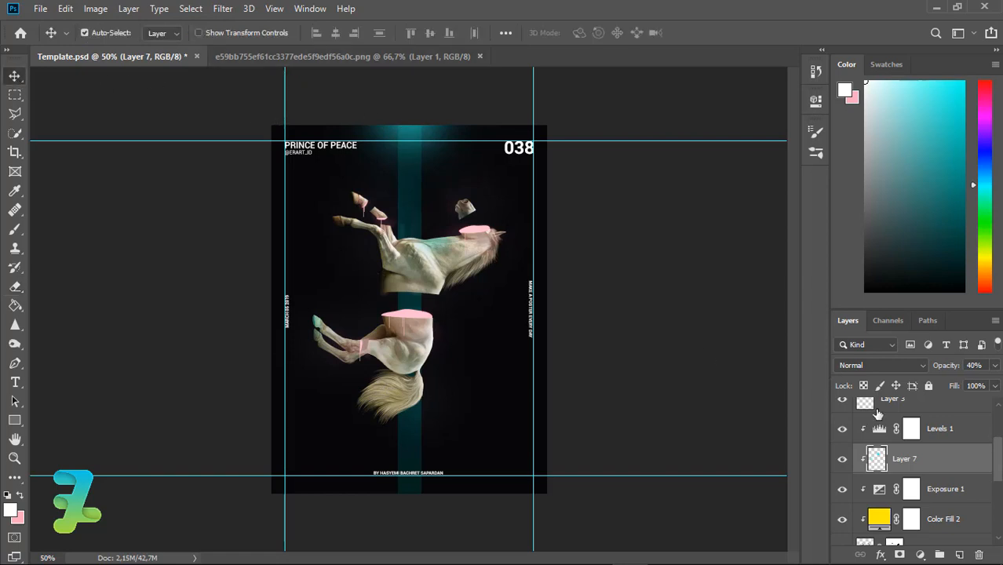
- Toggle the visibility of Layer 1 copy to inspect the horse's cut through the torso
{"action": "scroll", "coordinate": [984, 463], "scroll_direction": "down", "scroll_amount": 5}
{"action": "left_click", "coordinate": [895, 418]}
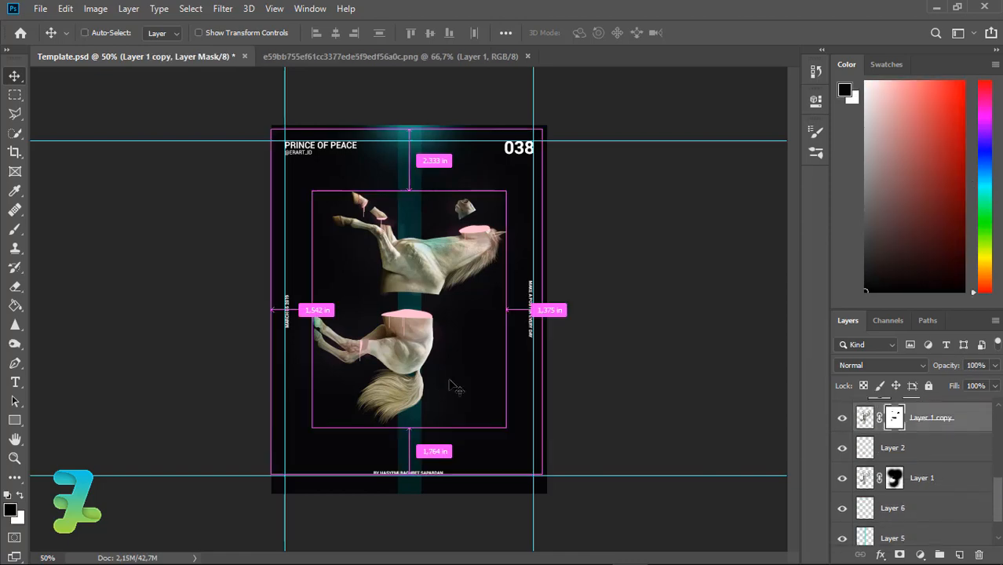
{"action": "key", "text": "ctrl+plus"}
{"action": "key", "text": "ctrl+plus"}
{"action": "key", "text": "ctrl+plus"}
{"action": "left_click", "coordinate": [843, 418]}
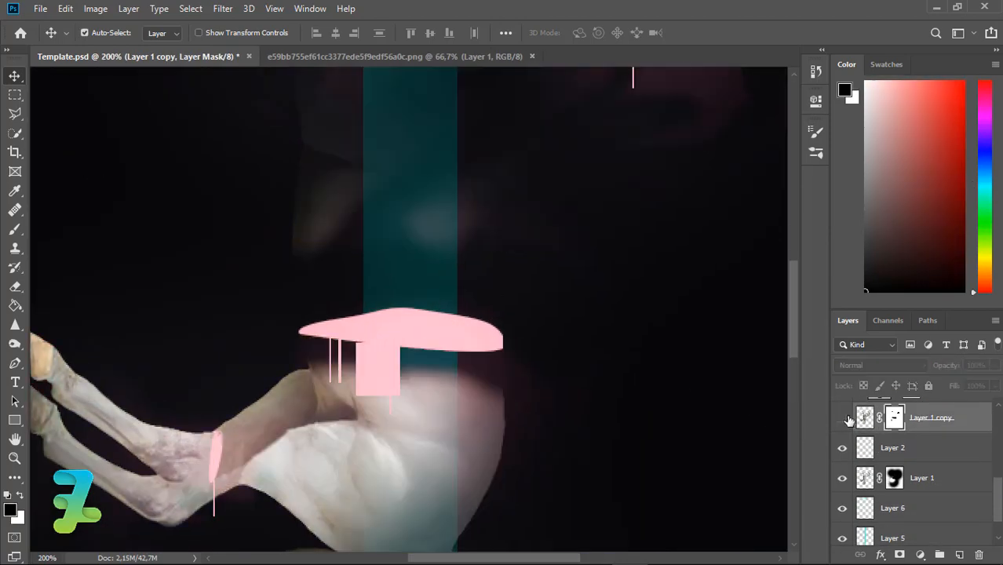
{"action": "left_click", "coordinate": [843, 418]}
- Trace a curved strip along the upper torso's lower cut edge with the Pen tool and make it a selection for the Layer 1 copy mask
{"action": "left_click", "coordinate": [895, 478]}
{"action": "left_click", "coordinate": [15, 230]}
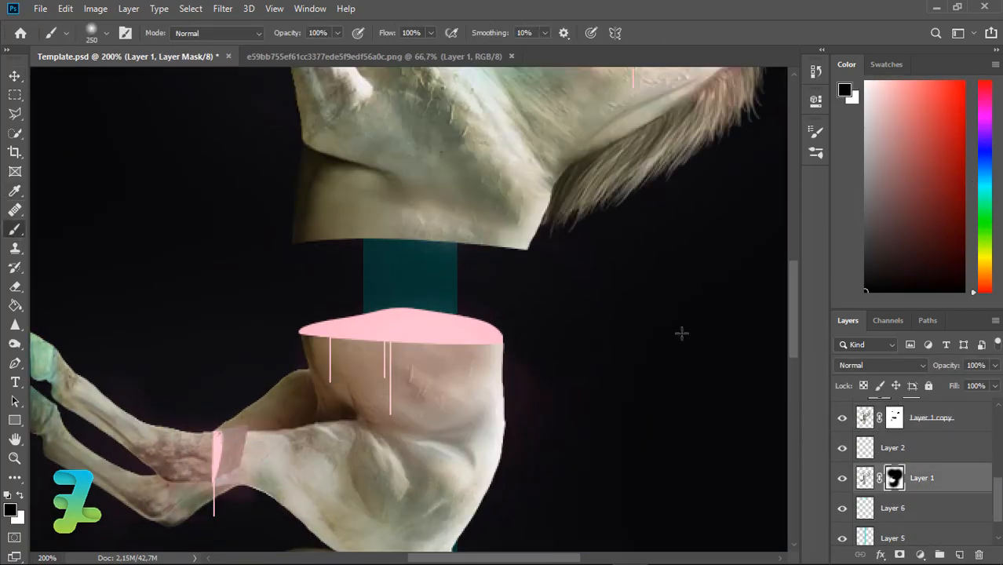
{"action": "left_click", "coordinate": [895, 424]}
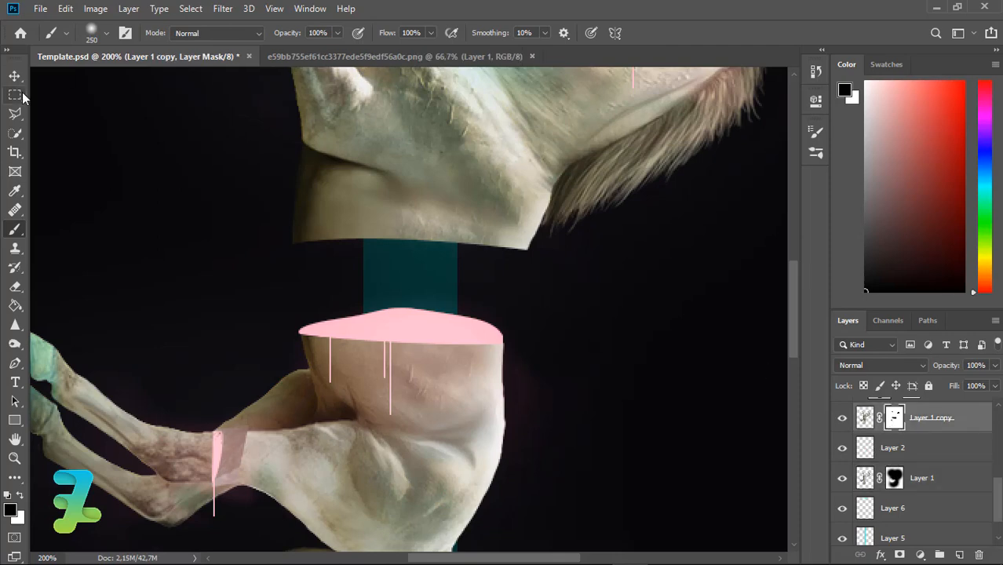
{"action": "key", "text": "p"}
{"action": "left_click", "coordinate": [294, 242]}
{"action": "left_click_drag", "start_coordinate": [529, 248], "coordinate": [528, 237]}
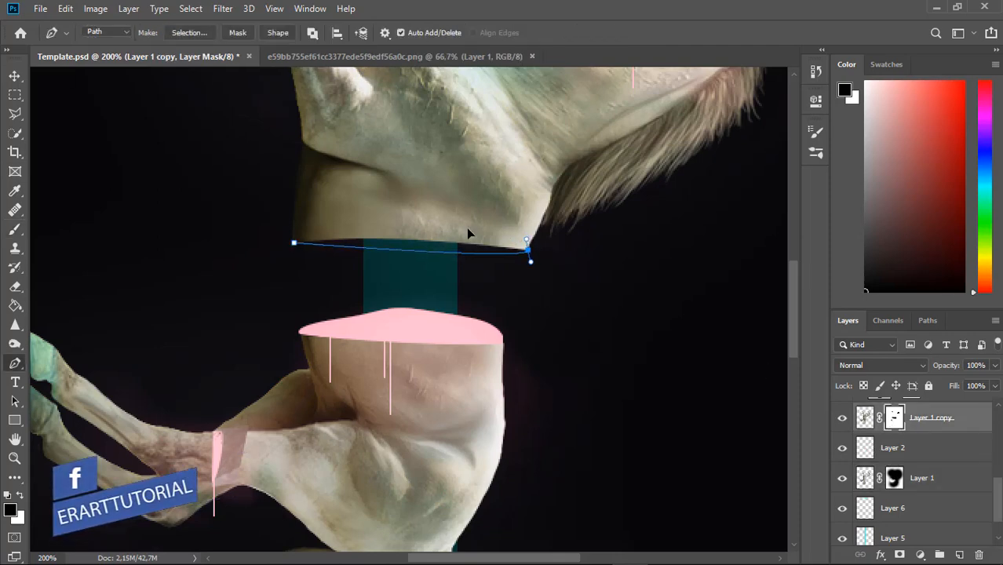
{"action": "right_click", "coordinate": [294, 245]}
{"action": "left_click", "coordinate": [313, 297]}
{"action": "key", "text": "Return"}
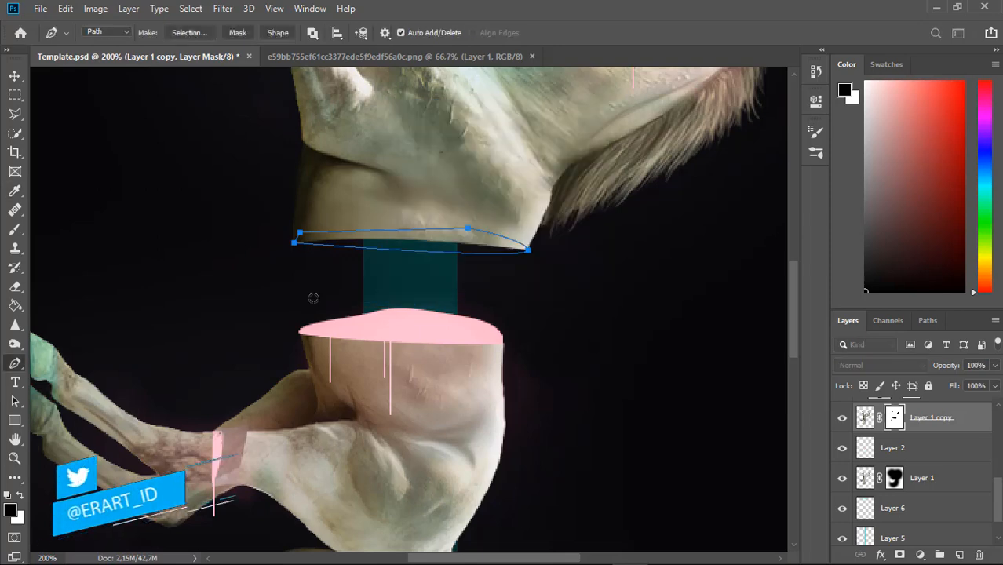
- Paint white inside the selection on the Layer 1 copy mask to round the torso's lower cut edge, and deselect
{"action": "left_click", "coordinate": [17, 231]}
{"action": "key", "text": "x"}
{"action": "mouse_move", "coordinate": [377, 245]}
{"action": "left_mouse_down"}
{"action": "mouse_move", "coordinate": [439, 250]}
{"action": "mouse_move", "coordinate": [383, 260]}
{"action": "left_mouse_up"}
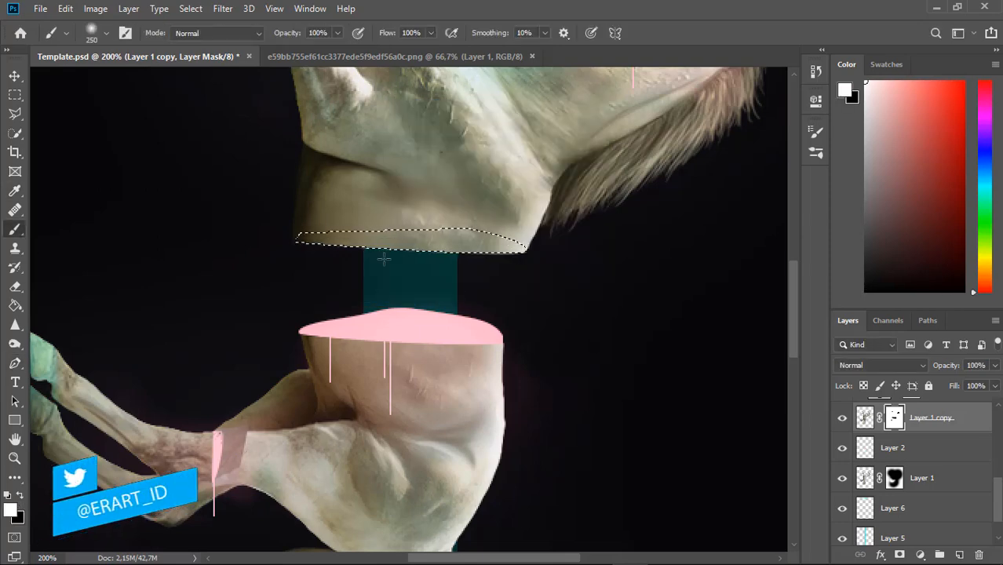
{"action": "key", "text": "ctrl+d"}
- Round the upper end of the severed middle leg piece by painting white on the mask within a pen-traced selection with 0-pixel feather
{"action": "left_click_drag", "start_coordinate": [793, 321], "coordinate": [773, 266]}
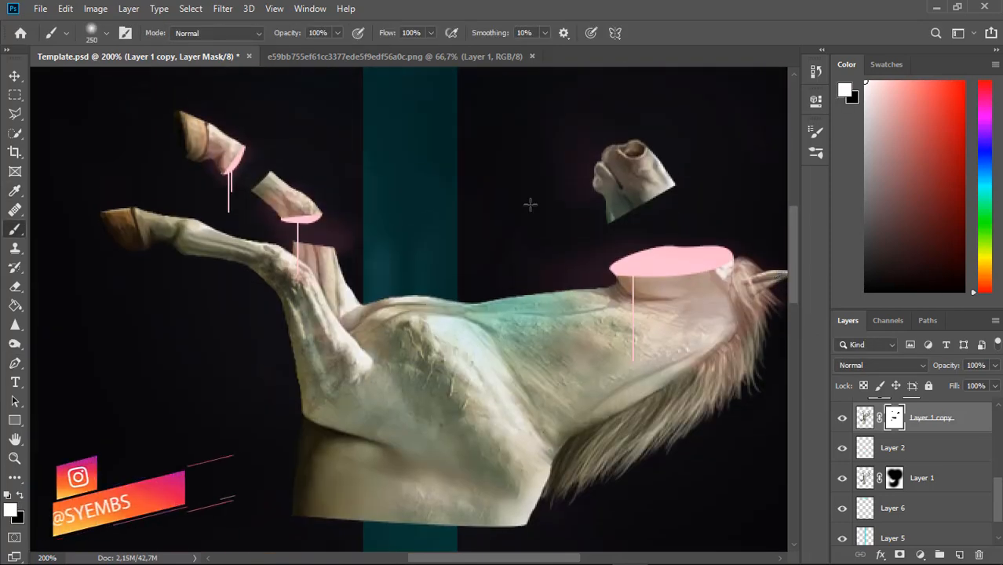
{"action": "left_click", "coordinate": [16, 365]}
{"action": "left_click", "coordinate": [270, 171]}
{"action": "left_click", "coordinate": [248, 190]}
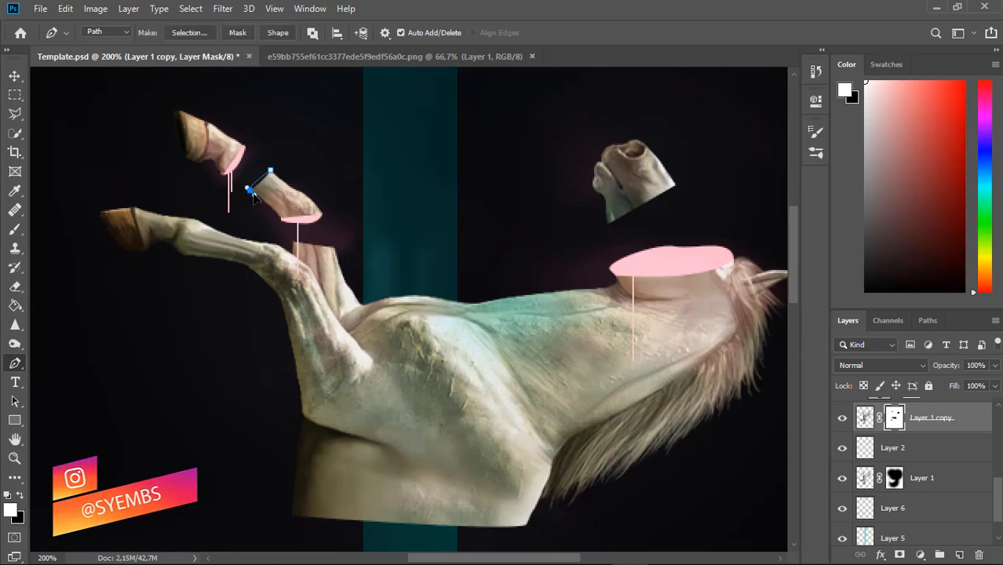
{"action": "left_click", "coordinate": [271, 170]}
{"action": "right_click", "coordinate": [271, 170]}
{"action": "left_click", "coordinate": [299, 258]}
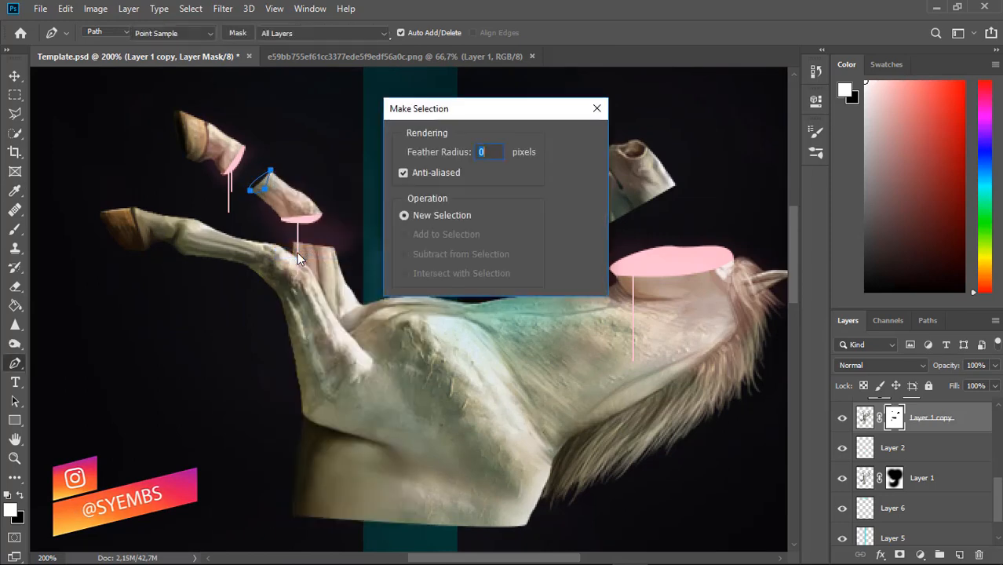
{"action": "key", "text": "Return"}
{"action": "left_click", "coordinate": [16, 230]}
{"action": "key", "text": "ctrl+d"}
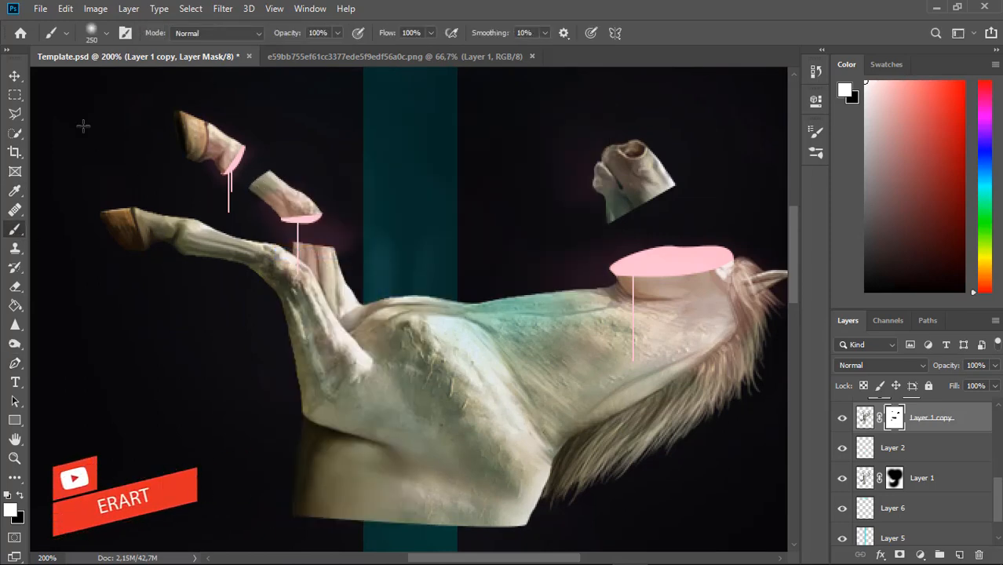
- Round the cut top of the leg stump by painting white on the mask within a pen-traced curved selection
{"action": "left_click", "coordinate": [15, 363]}
{"action": "left_click", "coordinate": [335, 247]}
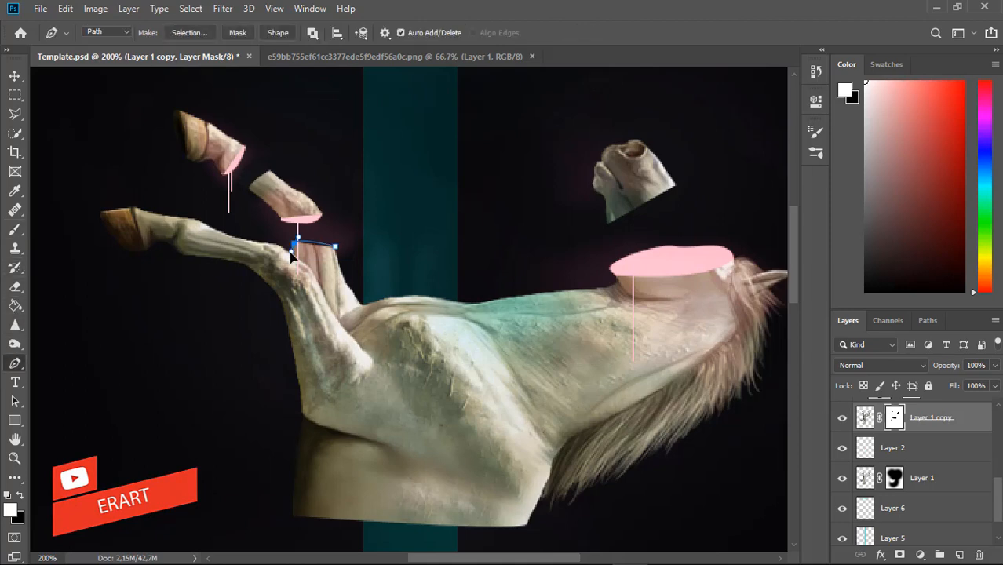
{"action": "right_click", "coordinate": [340, 254]}
{"action": "left_click", "coordinate": [381, 293]}
{"action": "key", "text": "Return"}
{"action": "key", "text": "b"}
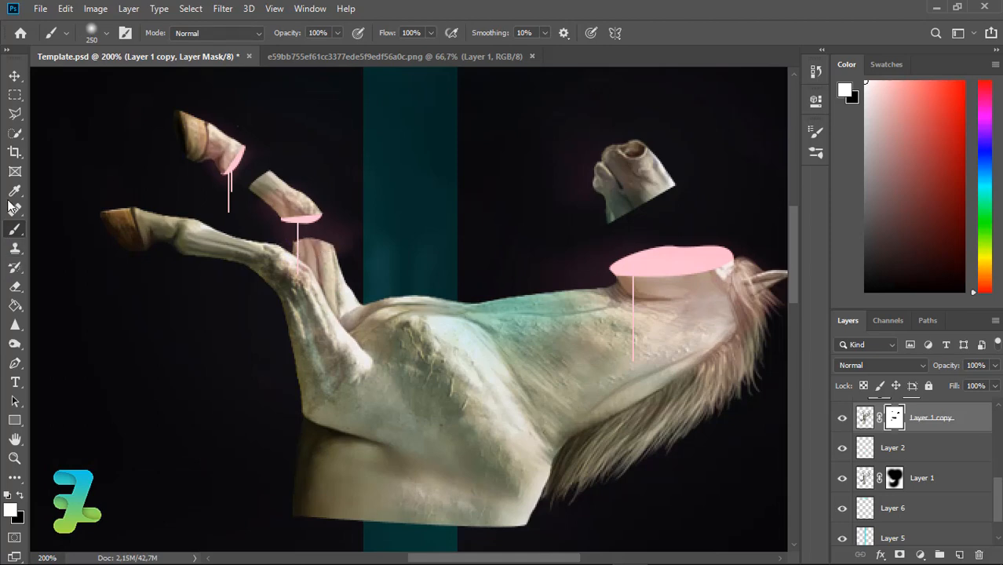
- Try to select a curved strip along the lower cut edge of the severed muzzle piece with the Pen tool
{"action": "left_click", "coordinate": [15, 363]}
{"action": "left_click", "coordinate": [676, 182]}
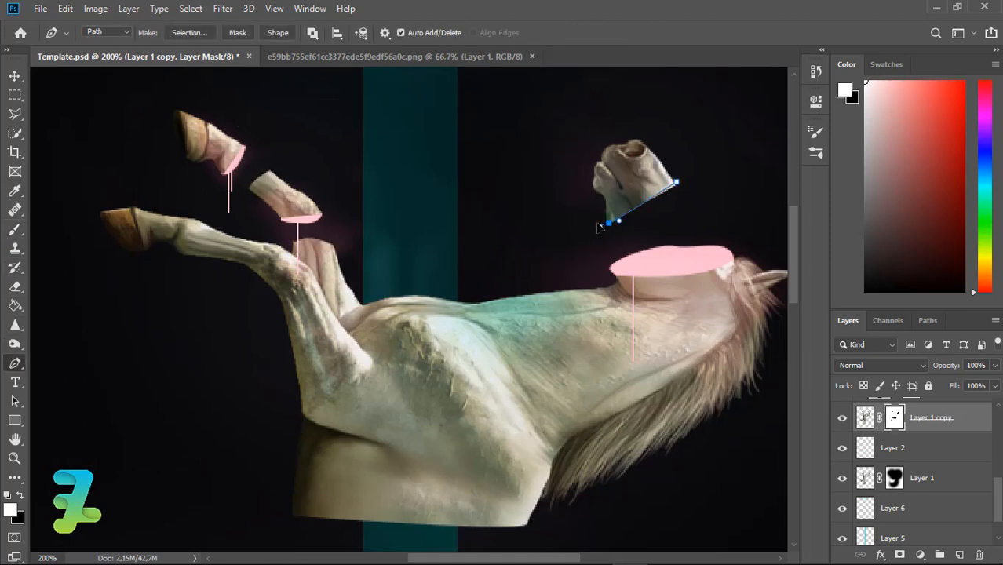
{"action": "left_click_drag", "start_coordinate": [580, 196], "coordinate": [562, 224]}
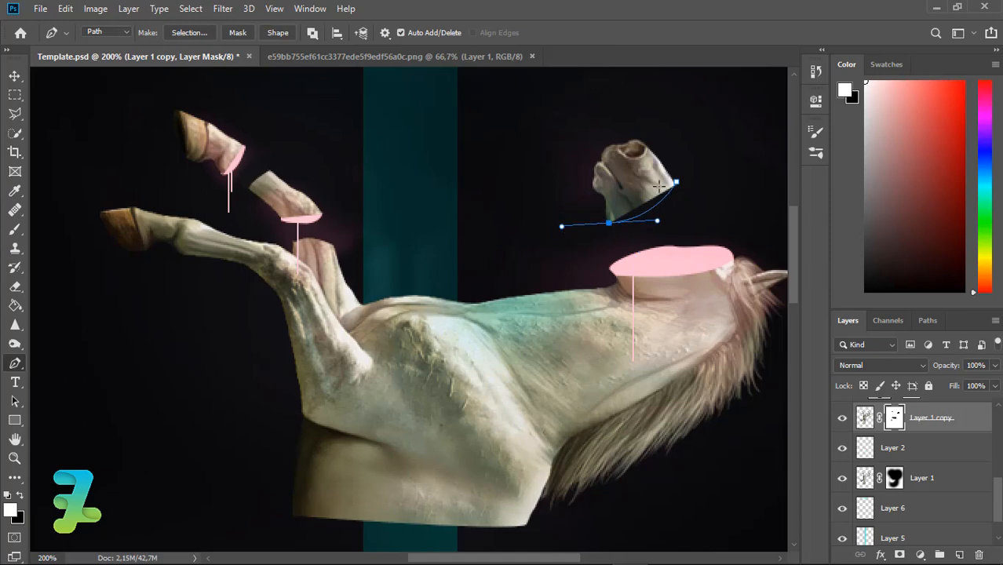
{"action": "right_click", "coordinate": [682, 190]}
{"action": "left_click", "coordinate": [721, 228]}
{"action": "key", "text": "Return"}
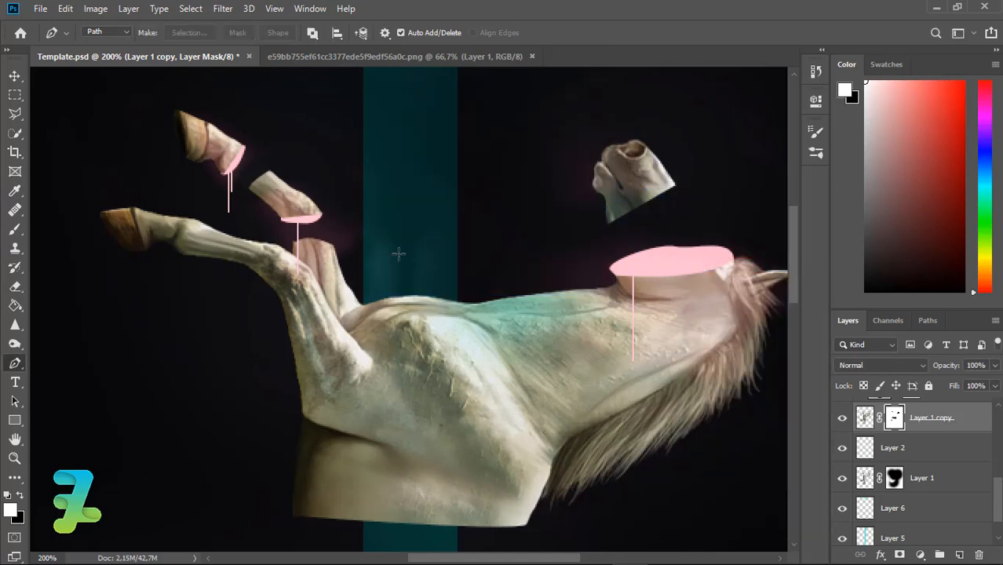
{"action": "key", "text": "b"}
{"action": "left_click_drag", "start_coordinate": [793, 243], "coordinate": [806, 311]}
{"action": "left_click", "coordinate": [895, 478]}
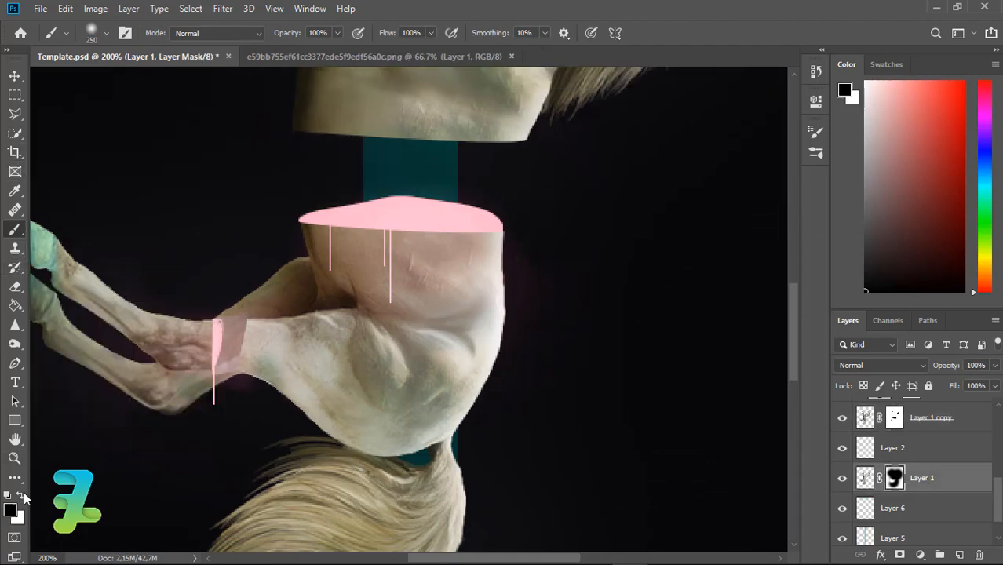
{"action": "key", "text": "ctrl+z"}
{"action": "key", "text": "ctrl+z"}
{"action": "key", "text": "ctrl+z"}
{"action": "key", "text": "ctrl+z"}
- Round the thigh's cut edge at the hind-leg gap by painting white on the Layer 1 copy mask within a pen-traced, 0-pixel feather selection
{"action": "left_click", "coordinate": [895, 417]}
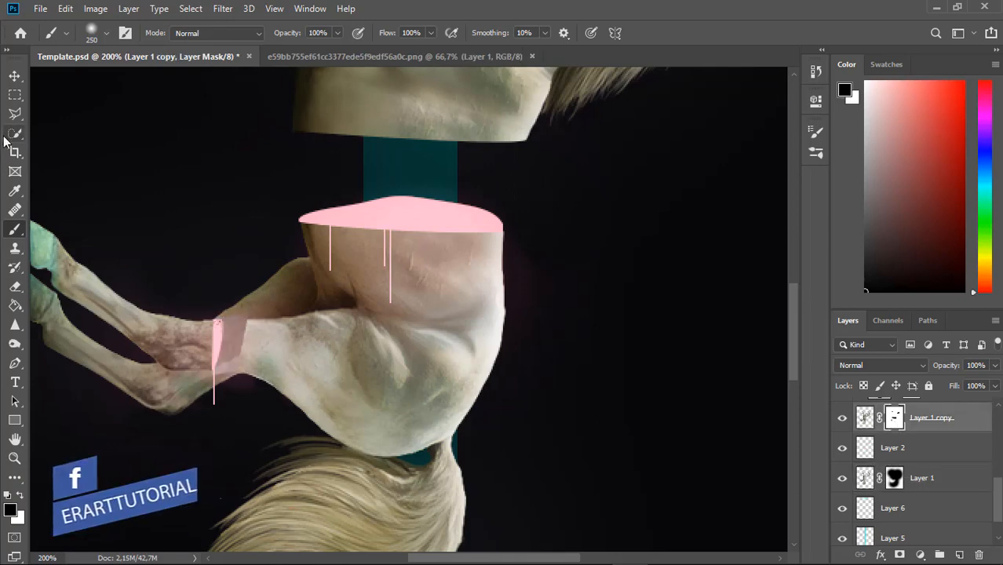
{"action": "left_click", "coordinate": [15, 363]}
{"action": "left_click", "coordinate": [249, 320]}
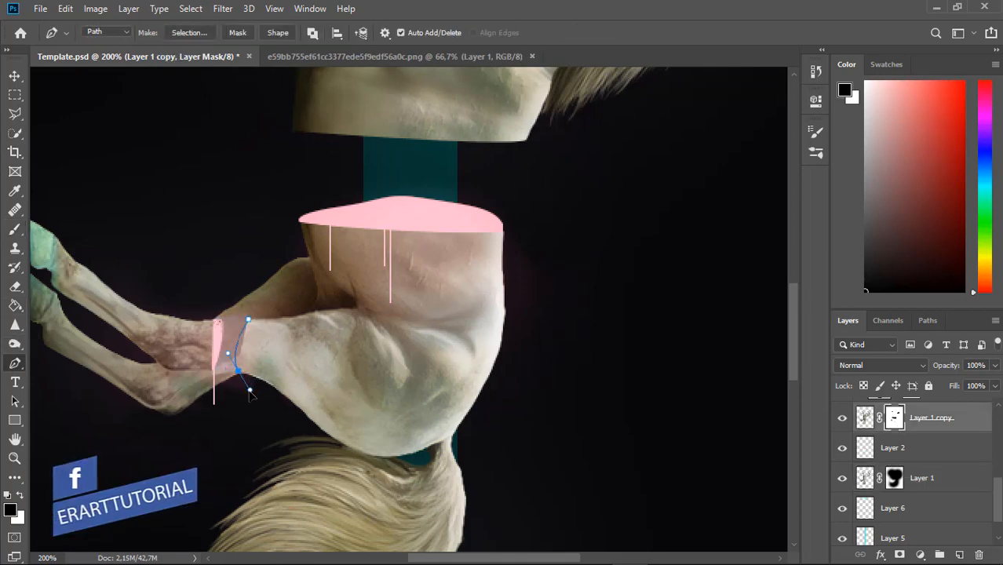
{"action": "left_click", "coordinate": [248, 320]}
{"action": "right_click", "coordinate": [252, 326]}
{"action": "left_click", "coordinate": [281, 298]}
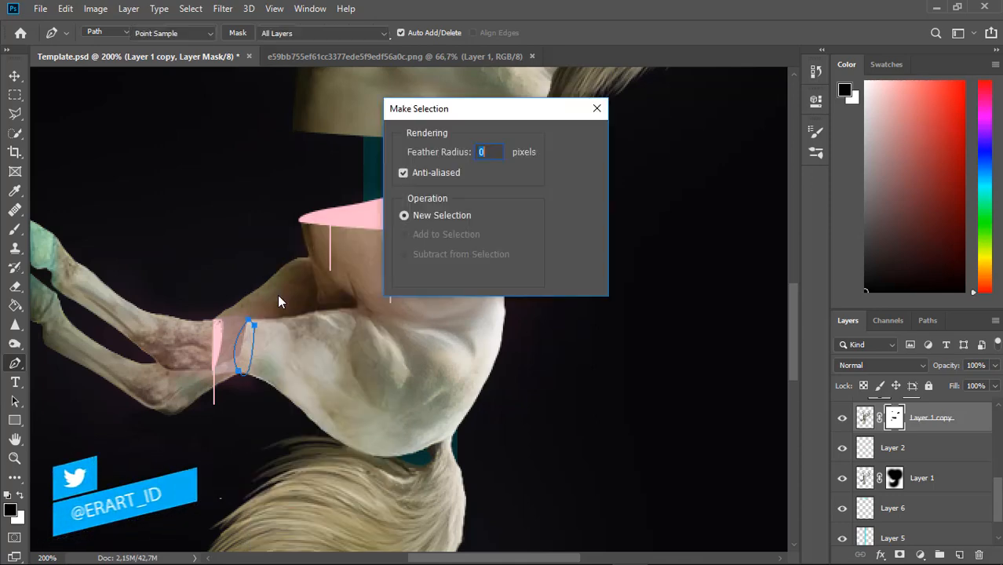
{"action": "key", "text": "Return"}
{"action": "key", "text": "b"}
{"action": "key", "text": "x"}
{"action": "left_click_drag", "start_coordinate": [244, 357], "coordinate": [247, 343]}
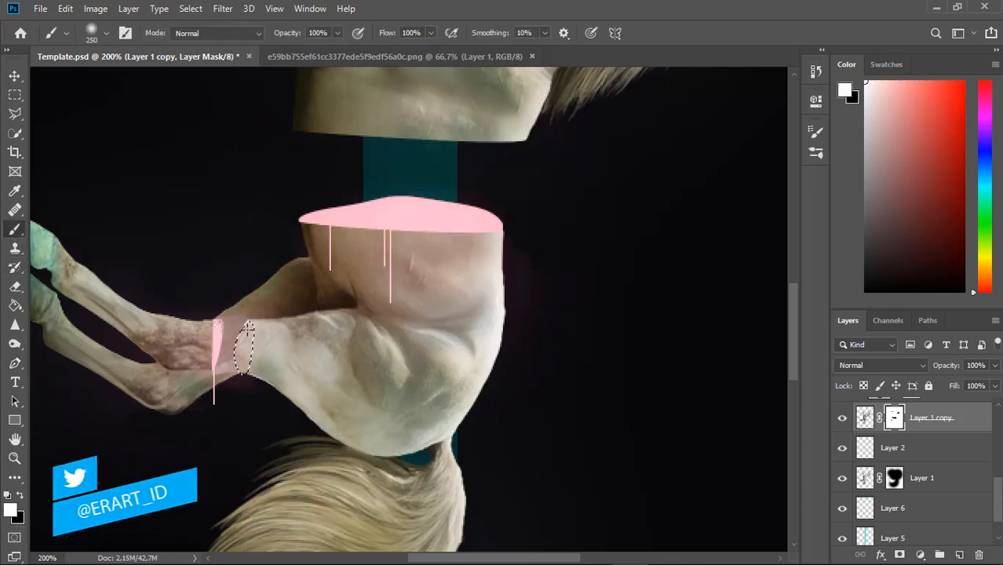
{"action": "key", "text": "ctrl+d"}
- Round the upper torso's lower cut edge by painting white on the mask within a pen-traced elliptical selection
{"action": "left_click_drag", "start_coordinate": [792, 342], "coordinate": [790, 320]}
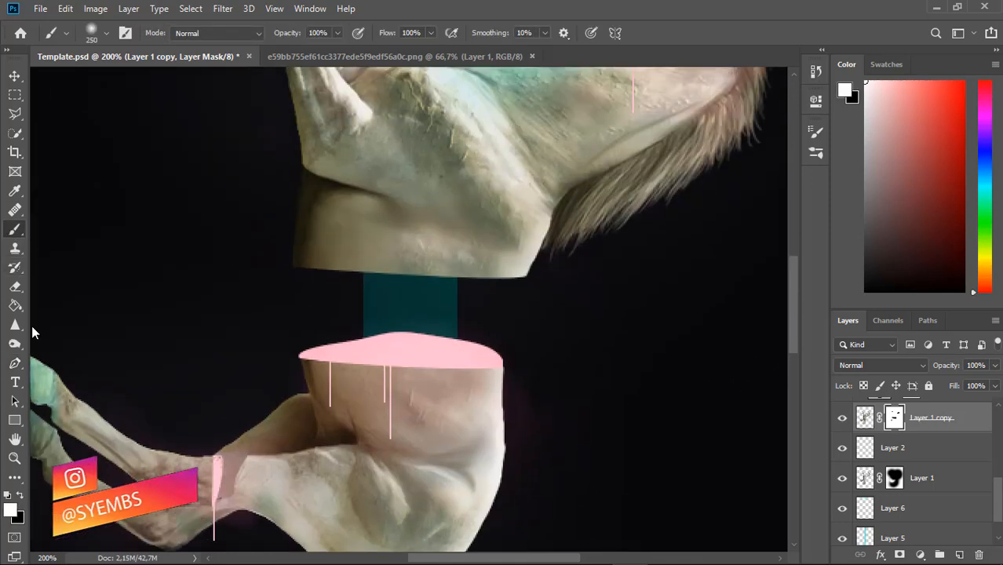
{"action": "left_click", "coordinate": [15, 363]}
{"action": "left_click", "coordinate": [291, 266]}
{"action": "left_click_drag", "start_coordinate": [529, 277], "coordinate": [614, 250]}
{"action": "left_click", "coordinate": [291, 266]}
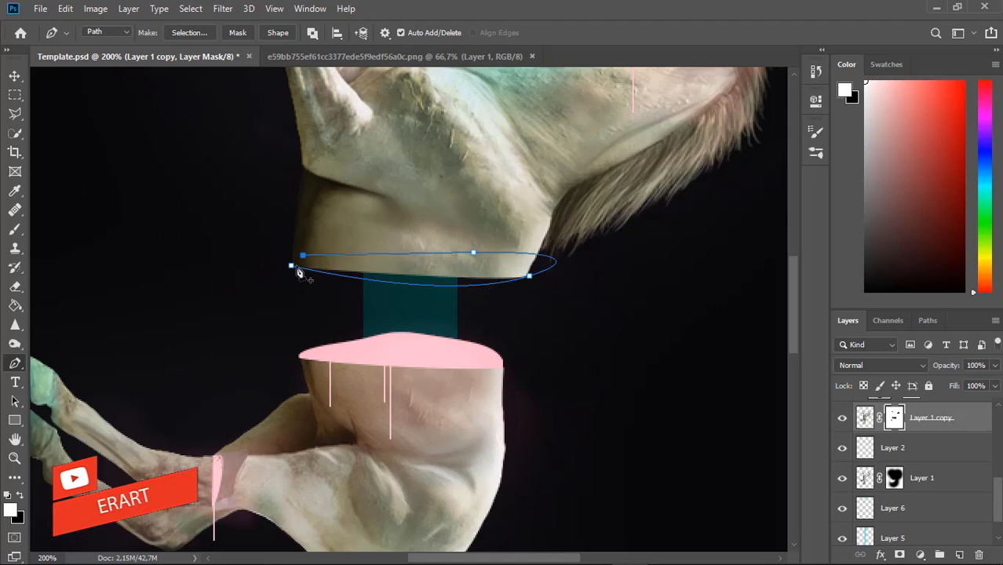
{"action": "right_click", "coordinate": [292, 267]}
{"action": "left_click", "coordinate": [318, 297]}
{"action": "key", "text": "Return"}
{"action": "key", "text": "b"}
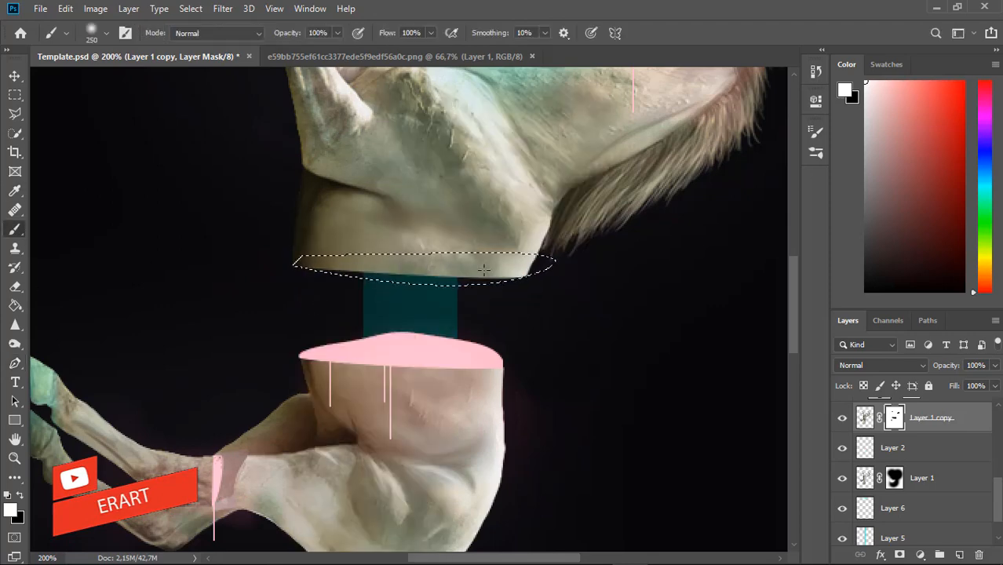
{"action": "left_click_drag", "start_coordinate": [793, 314], "coordinate": [792, 286]}
- Add a new layer clipped to Layer 1 copy and paint pink along the torso's lower cut edge with a soft 70-pixel brush
{"action": "scroll", "coordinate": [916, 467], "scroll_direction": "up", "scroll_amount": 2}
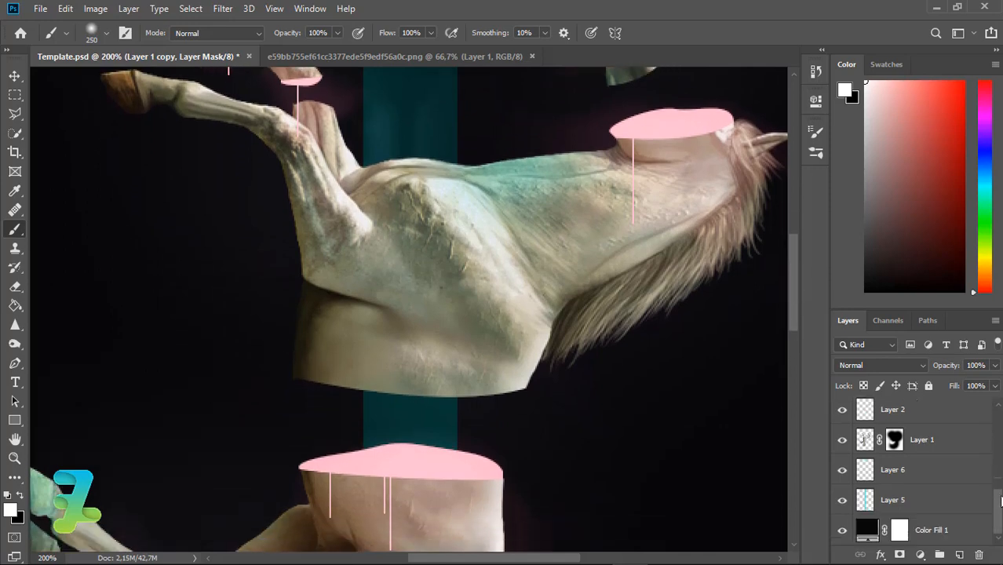
{"action": "left_click", "coordinate": [960, 555]}
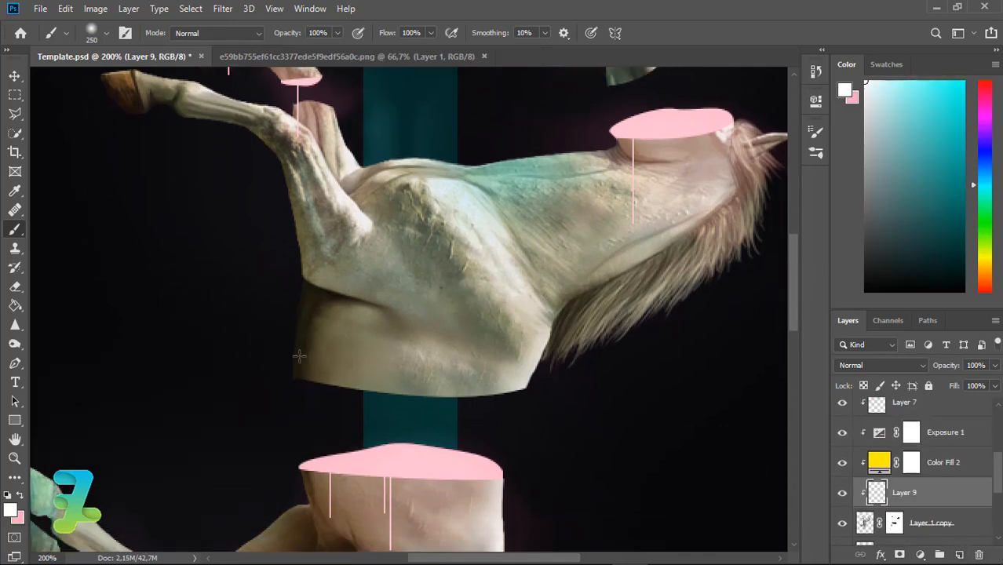
{"action": "left_click", "coordinate": [21, 496]}
{"action": "left_click", "coordinate": [525, 389]}
{"action": "key", "text": "ctrl+z"}
{"action": "key", "text": "bracketleft"}
{"action": "key", "text": "bracketleft"}
{"action": "key", "text": "bracketleft"}
{"action": "key", "text": "bracketleft"}
{"action": "key", "text": "bracketleft"}
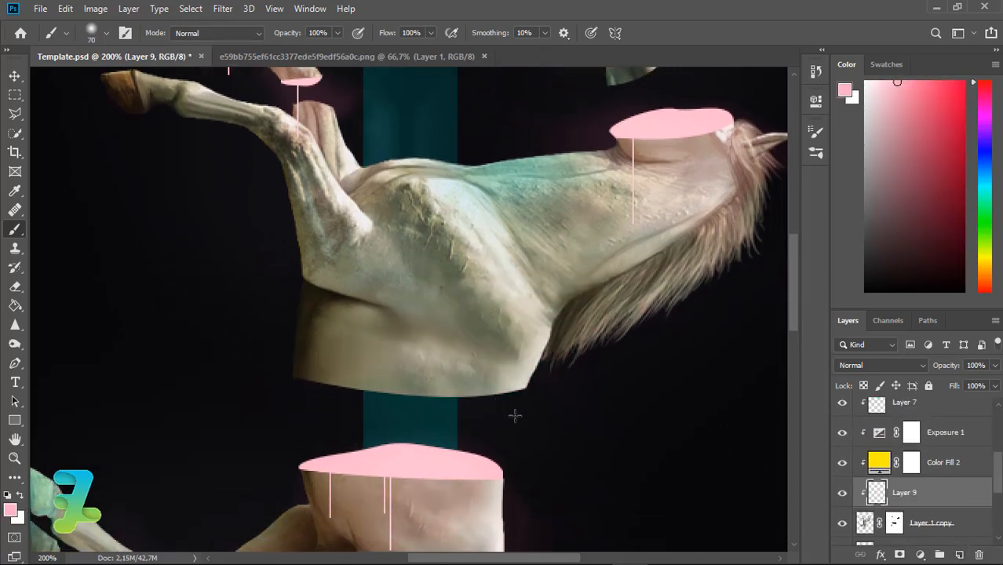
{"action": "mouse_move", "coordinate": [515, 416]}
{"action": "left_mouse_down"}
{"action": "mouse_move", "coordinate": [410, 438]}
{"action": "mouse_move", "coordinate": [296, 424]}
{"action": "left_mouse_up"}
- Set Layer 9's blending mode to Multiply and tint the leg cut edges pink with a 45-pixel brush
{"action": "left_click", "coordinate": [882, 365]}
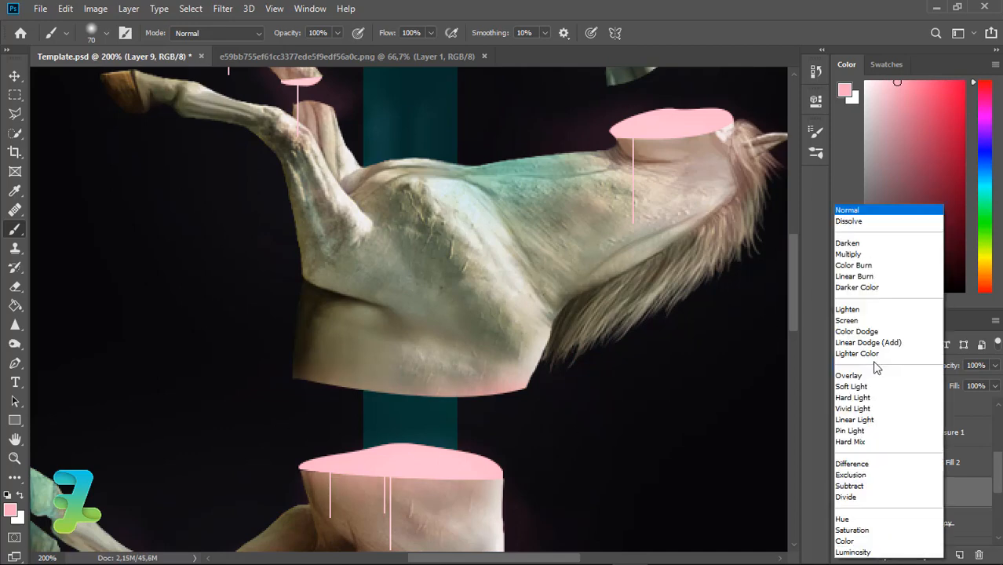
{"action": "left_click", "coordinate": [848, 255]}
{"action": "scroll", "coordinate": [654, 171], "scroll_direction": "up", "scroll_amount": 3}
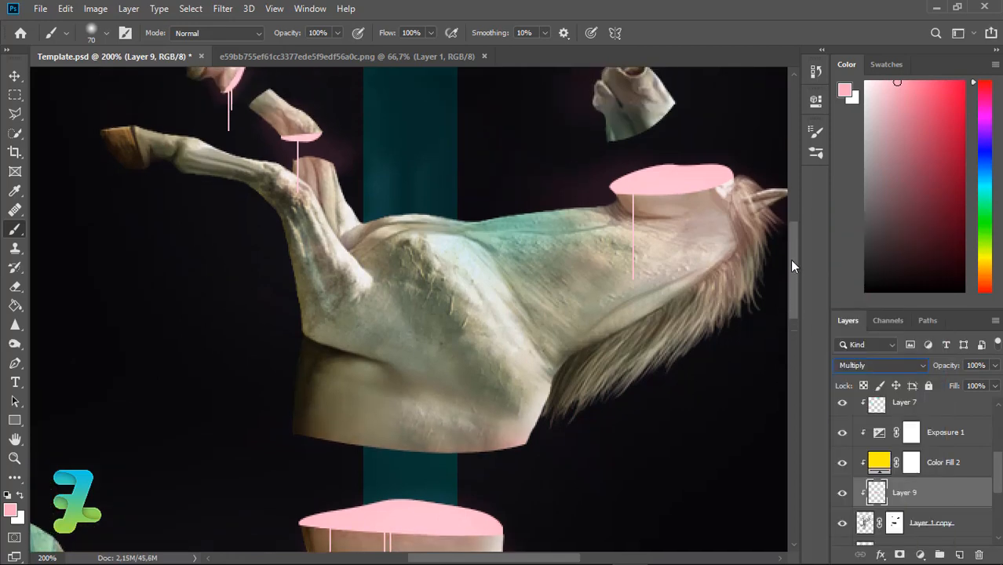
{"action": "key", "text": "bracketleft"}
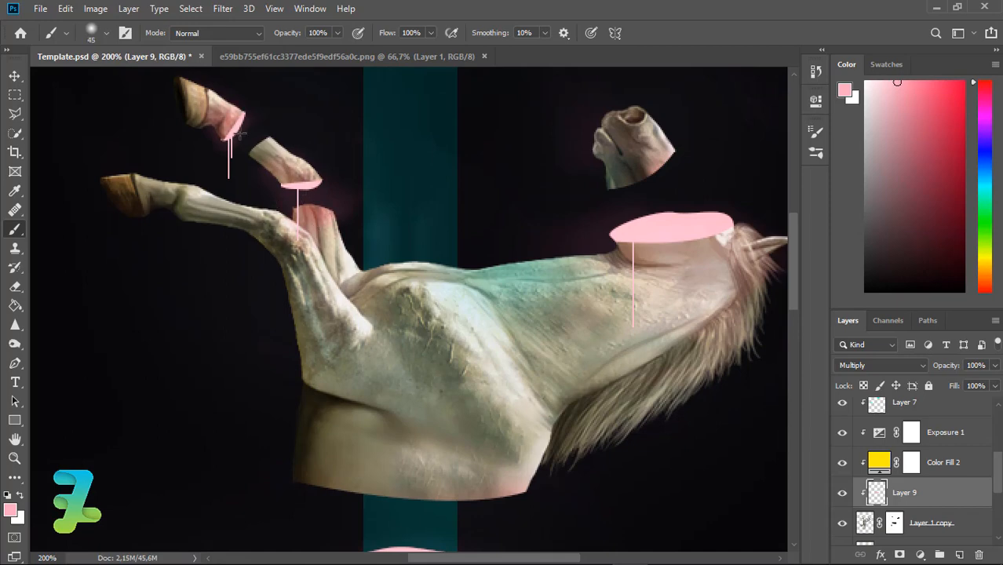
{"action": "scroll", "coordinate": [781, 223], "scroll_direction": "down", "scroll_amount": 9}
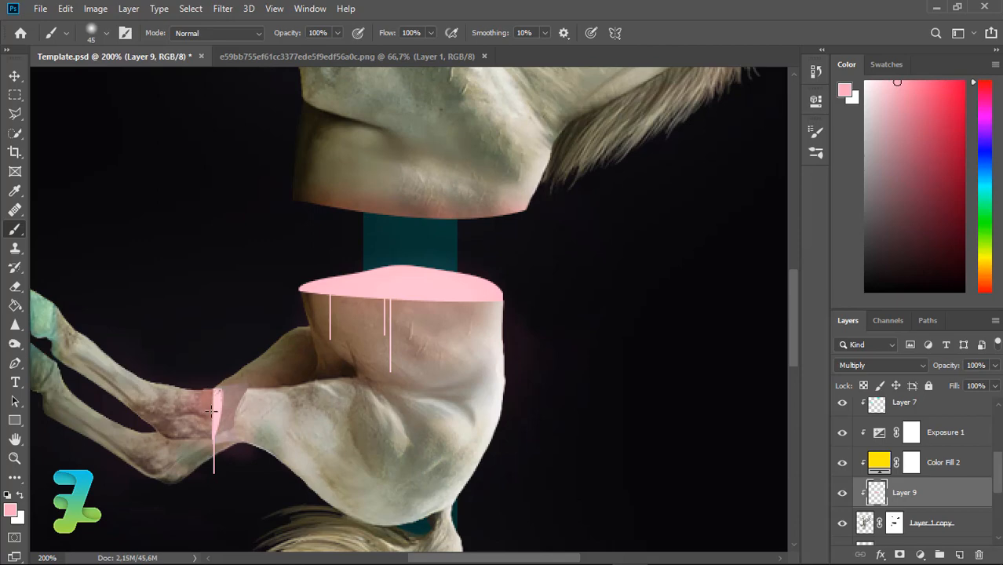
{"action": "left_click_drag", "start_coordinate": [212, 410], "coordinate": [245, 415]}
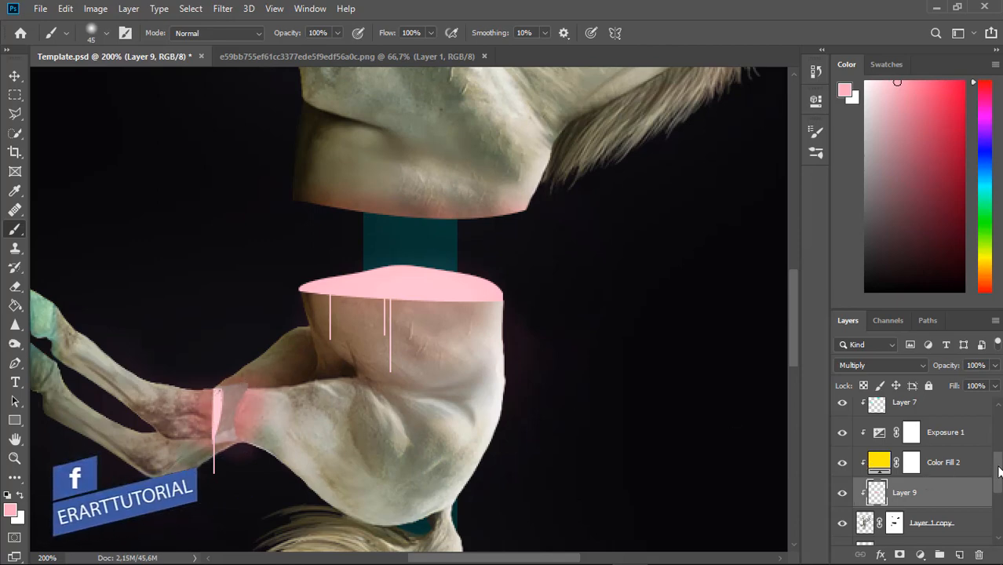
- Try to erase the grey remnant in the hind-leg gap on Layer 1 with the Eraser
{"action": "left_click_drag", "start_coordinate": [999, 472], "coordinate": [1000, 514]}
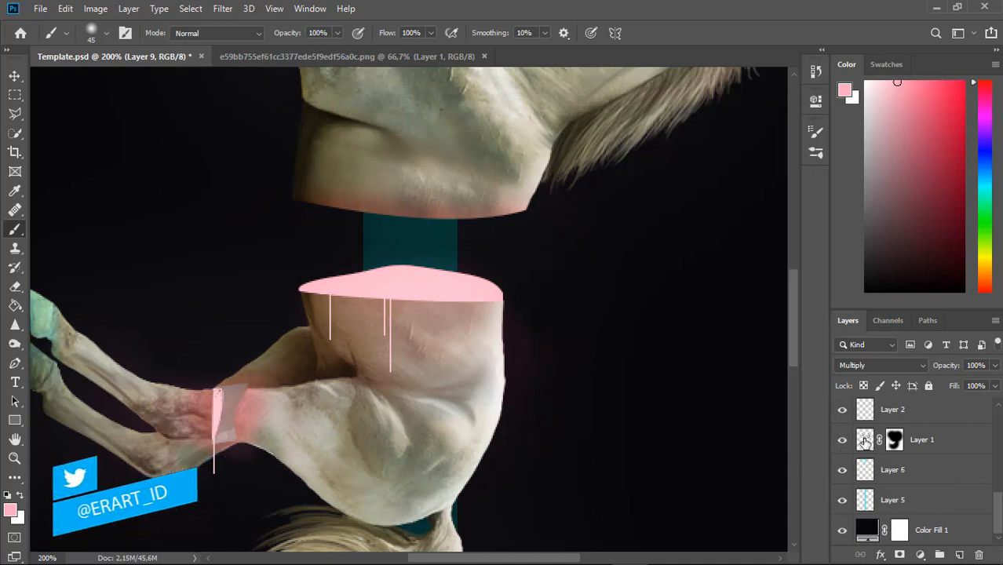
{"action": "left_click", "coordinate": [865, 440]}
{"action": "left_click", "coordinate": [15, 287]}
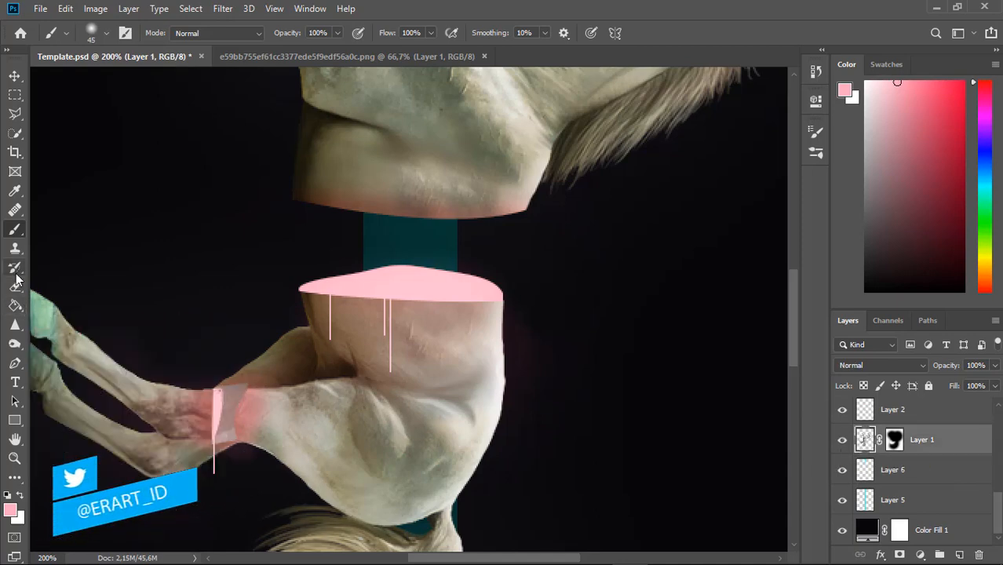
{"action": "left_click", "coordinate": [242, 387]}
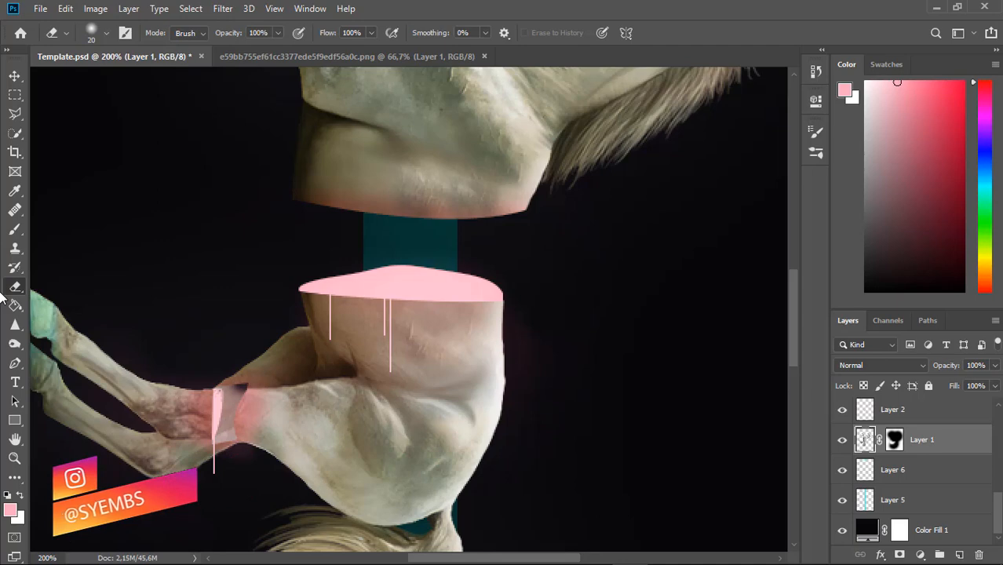
{"action": "key", "text": "b"}
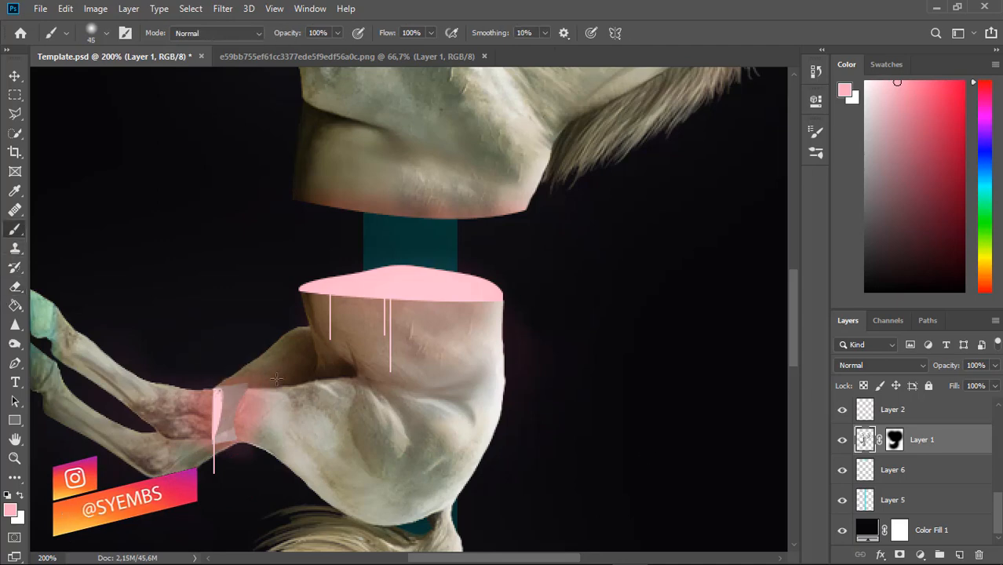
- Disable the Layer 1 mask and undo that change
{"action": "right_click", "coordinate": [896, 449]}
{"action": "left_click", "coordinate": [890, 319]}
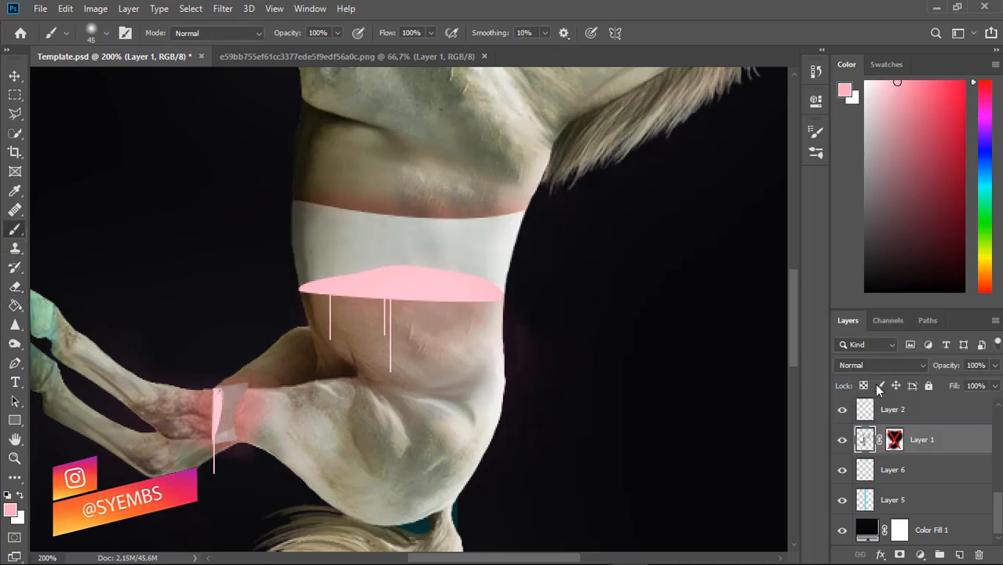
{"action": "key", "text": "ctrl+z"}
- Examine the hind-leg gap up close while toggling nearby layers' visibility to identify which layer holds the grey remnant
{"action": "left_click", "coordinate": [895, 440]}
{"action": "key", "text": "ctrl+plus"}
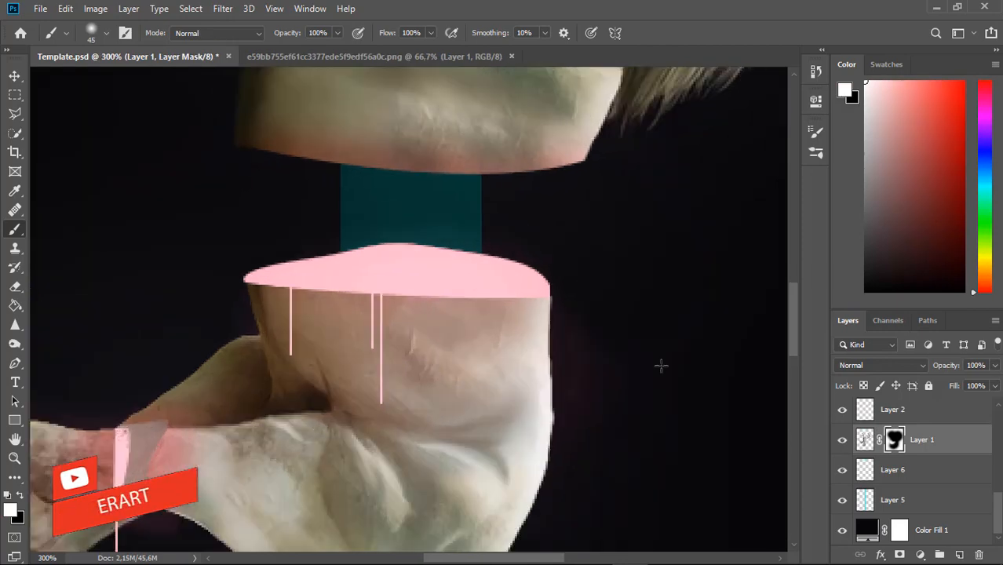
{"action": "left_click_drag", "start_coordinate": [795, 322], "coordinate": [796, 338]}
{"action": "left_click_drag", "start_coordinate": [519, 557], "coordinate": [476, 556]}
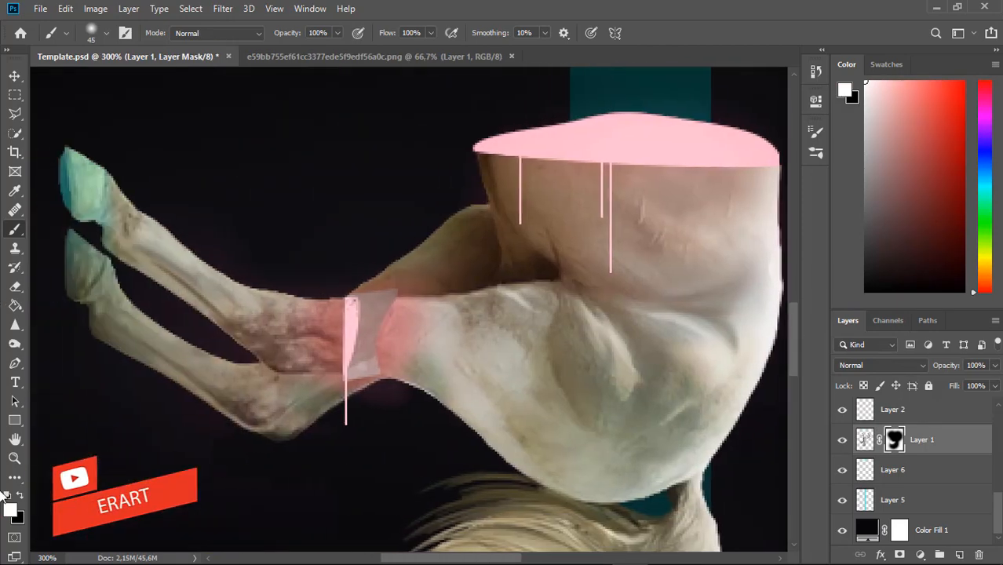
{"action": "key", "text": "x"}
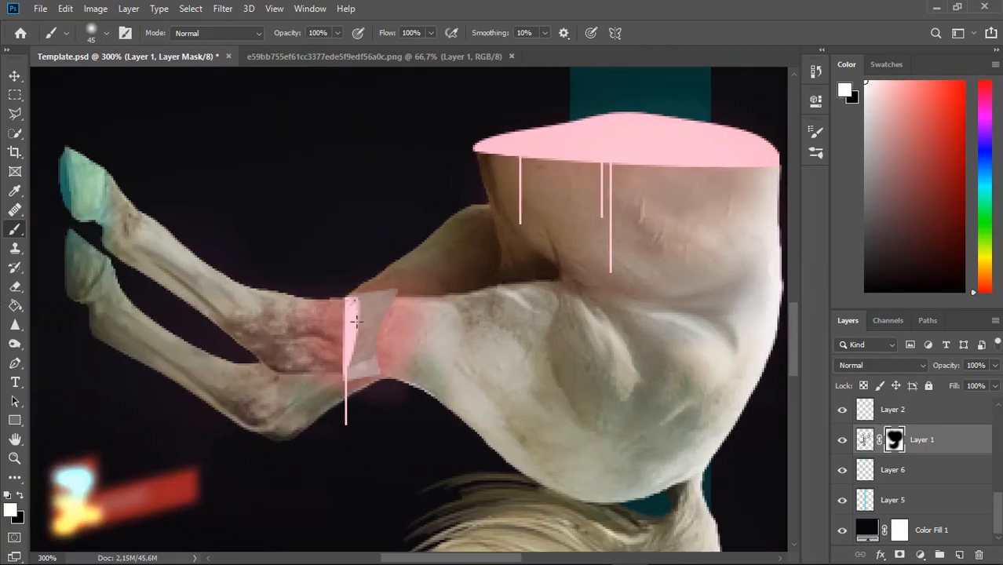
{"action": "left_click", "coordinate": [842, 409]}
{"action": "left_click", "coordinate": [842, 410]}
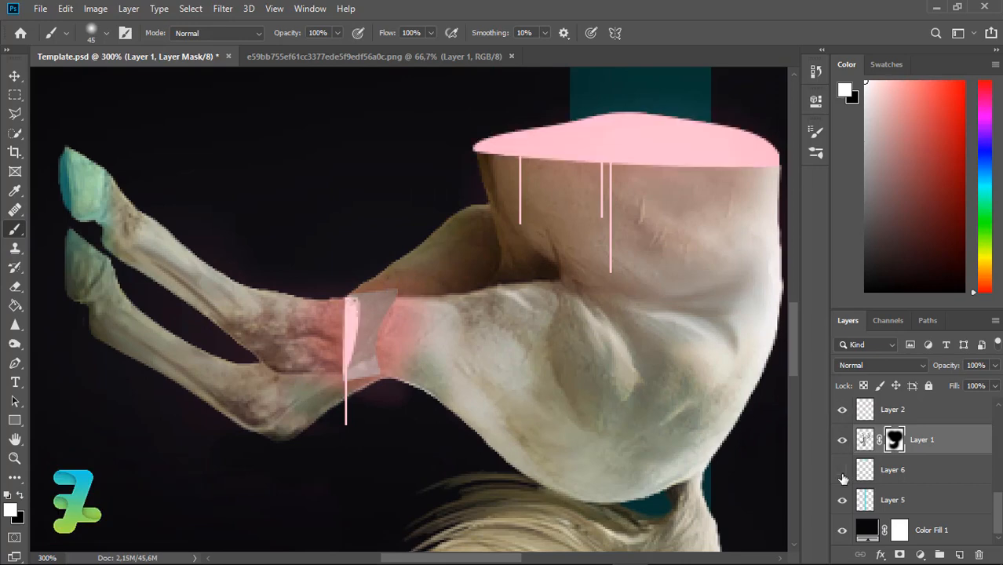
{"action": "left_click", "coordinate": [842, 439]}
{"action": "left_click", "coordinate": [842, 440]}
{"action": "scroll", "coordinate": [855, 463], "scroll_direction": "up", "scroll_amount": 3}
{"action": "left_click", "coordinate": [842, 475]}
{"action": "left_click", "coordinate": [842, 475]}
- Restore the horse's skin across the hind-leg gap by painting white on the Layer 1 copy mask
{"action": "left_click", "coordinate": [895, 475]}
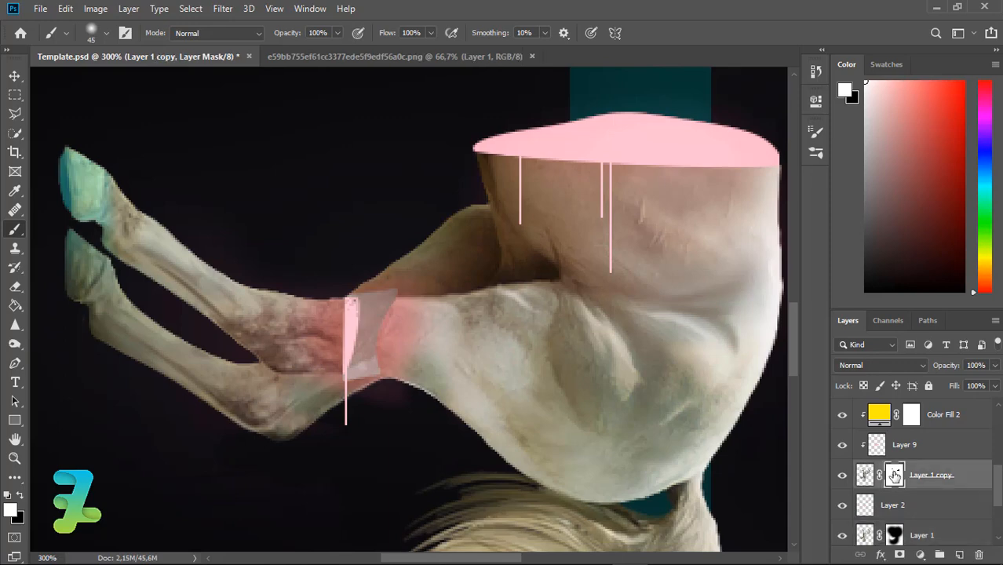
{"action": "key", "text": "ctrl+2"}
{"action": "left_click", "coordinate": [407, 296], "text": "alt"}
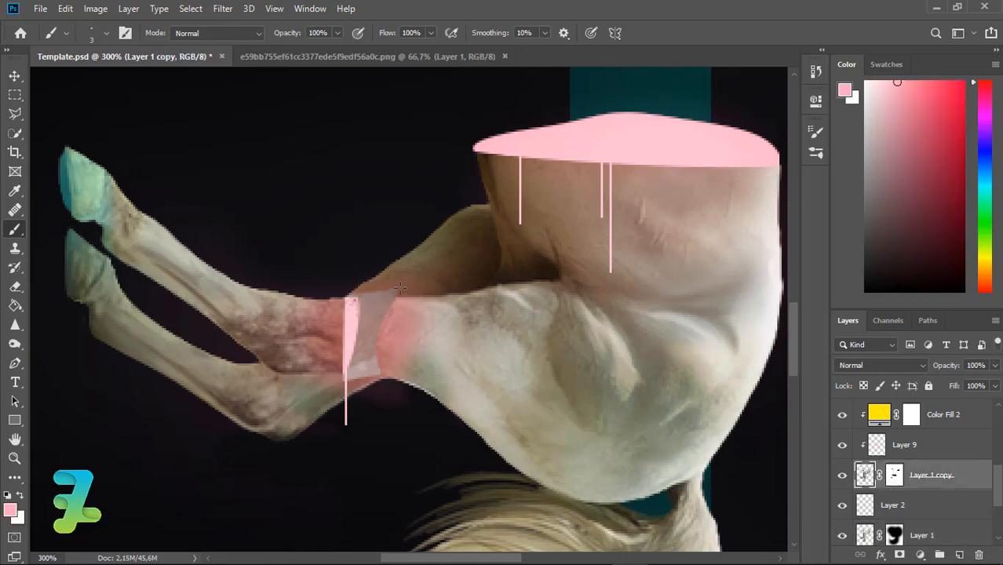
{"action": "key", "text": "ctrl+backslash"}
{"action": "key", "text": "d"}
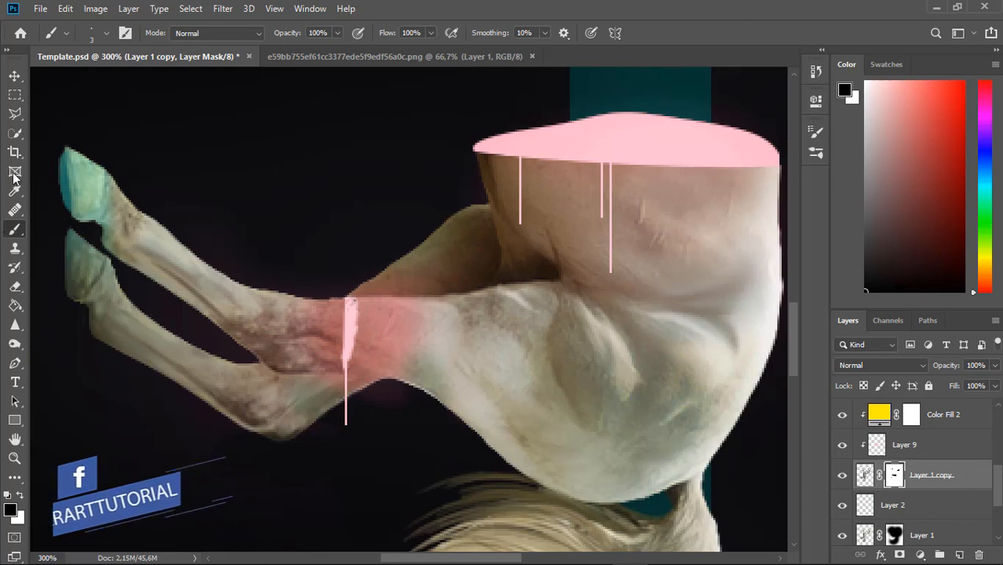
{"action": "key", "text": "p"}
{"action": "left_click", "coordinate": [382, 296]}
{"action": "left_click", "coordinate": [370, 379]}
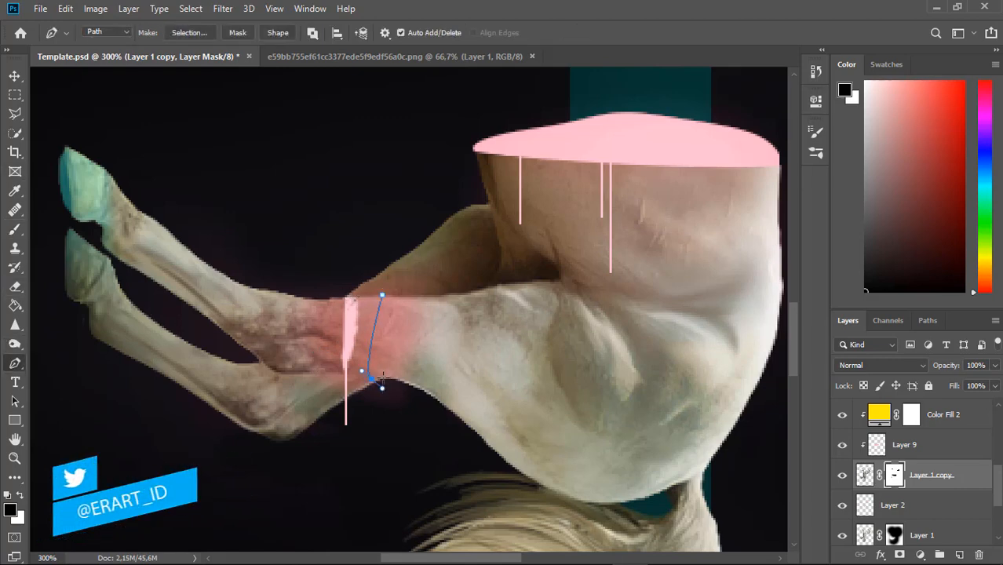
{"action": "right_click", "coordinate": [384, 304]}
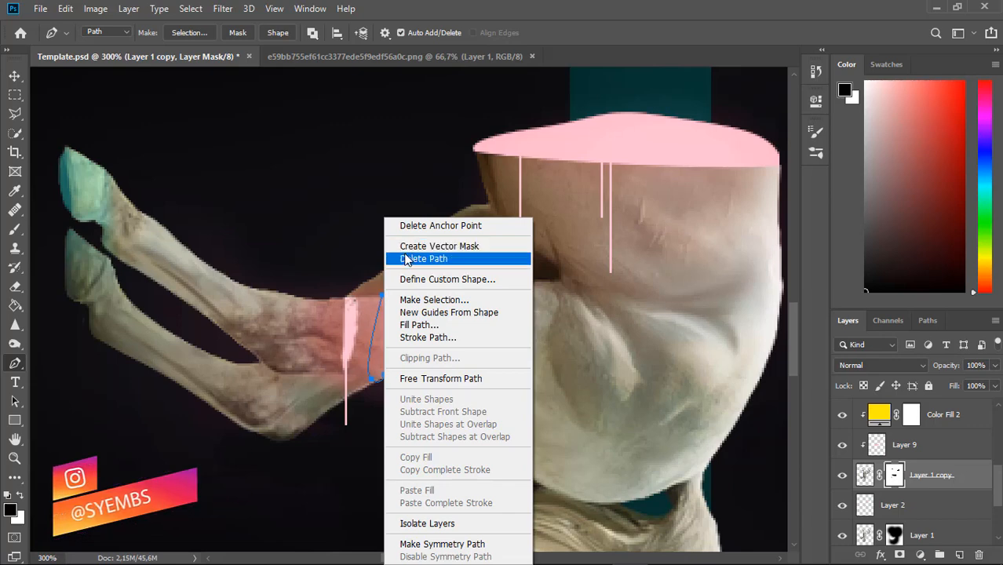
{"action": "left_click", "coordinate": [414, 302]}
{"action": "left_click", "coordinate": [576, 165]}
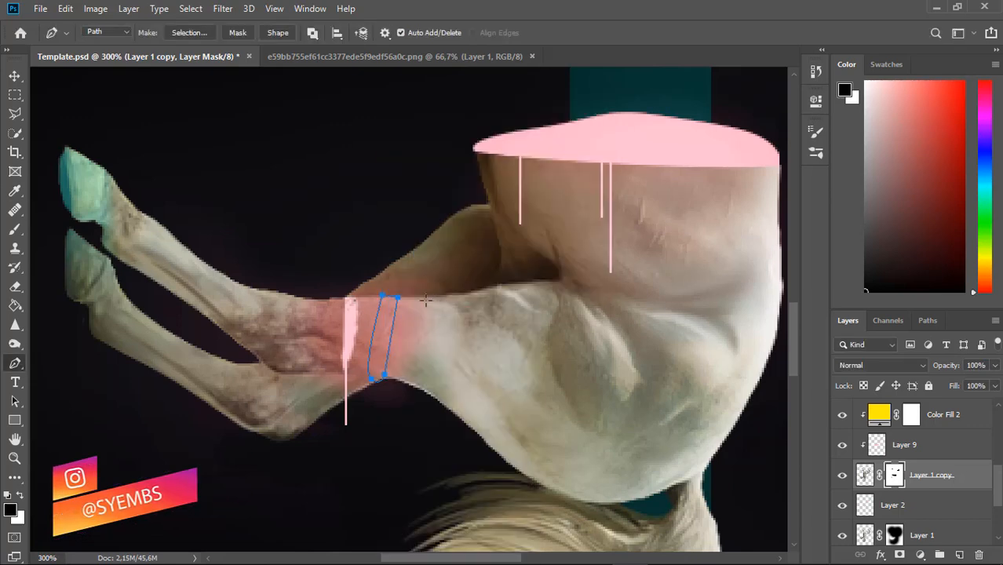
{"action": "right_click", "coordinate": [362, 320]}
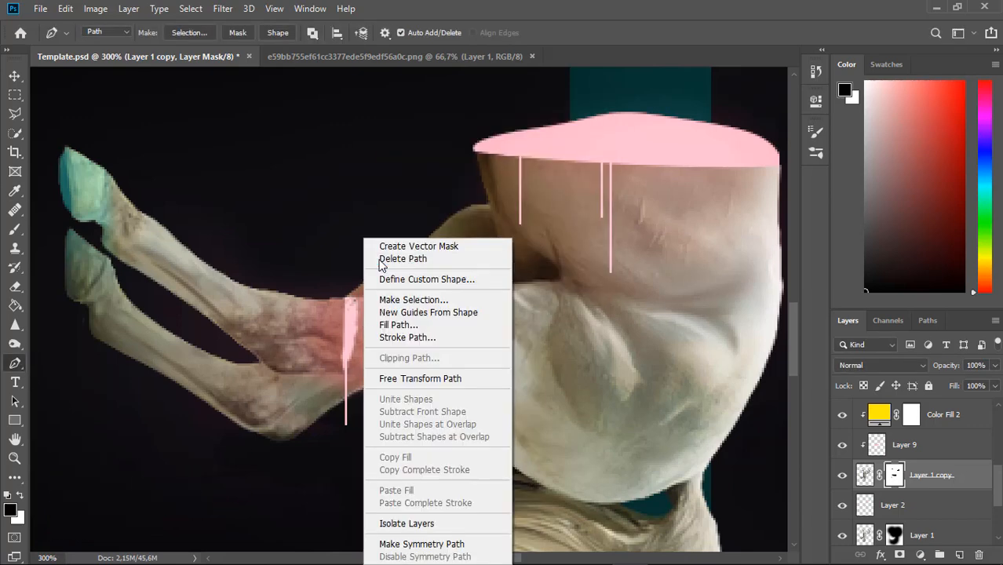
{"action": "left_click", "coordinate": [382, 260]}
- Recut the hind-leg gap by painting black on the Layer 1 copy mask within a new pen-traced selection of the section
{"action": "left_click", "coordinate": [344, 293]}
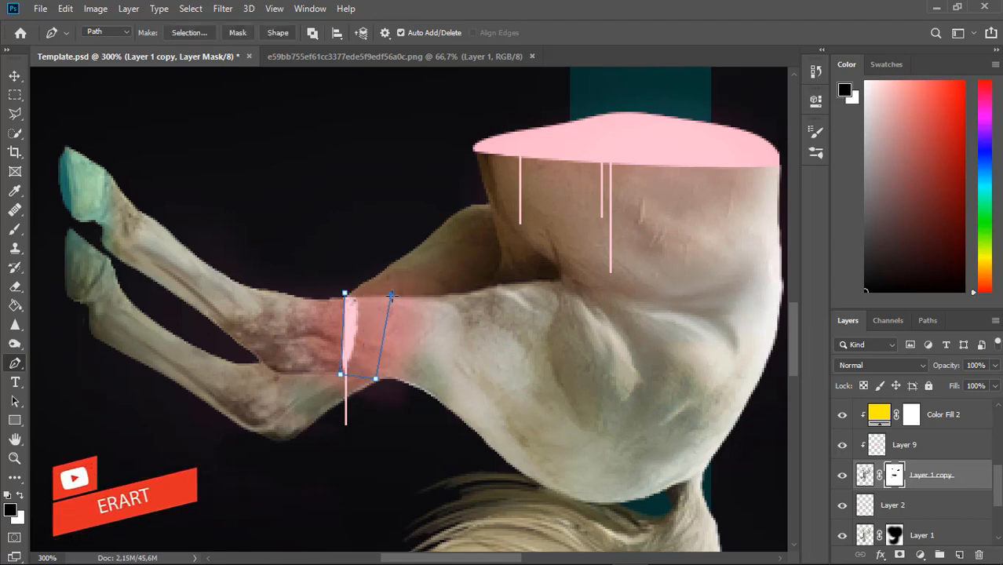
{"action": "left_click", "coordinate": [345, 296]}
{"action": "right_click", "coordinate": [345, 296]}
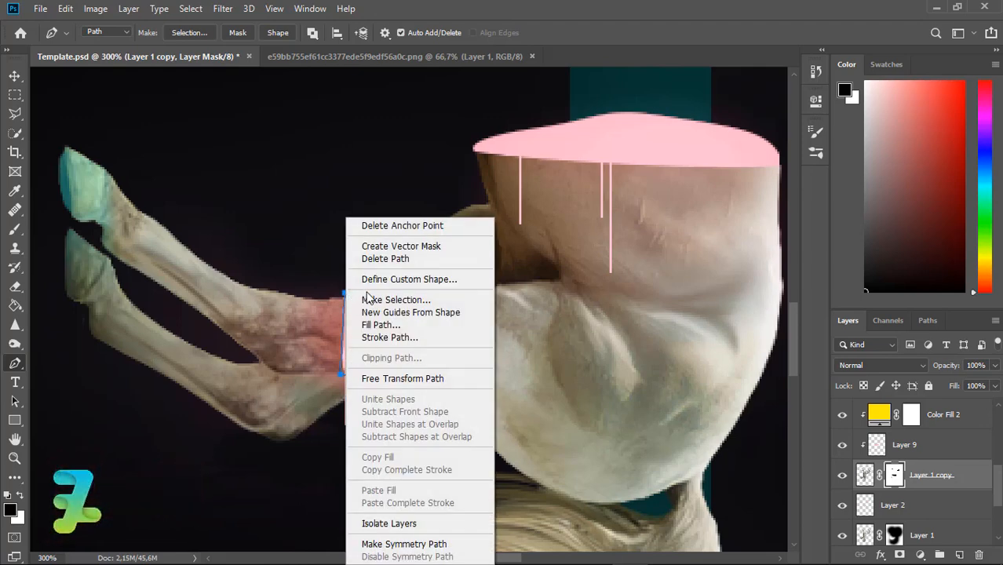
{"action": "left_click", "coordinate": [372, 298]}
{"action": "left_click", "coordinate": [563, 146]}
{"action": "double_click", "coordinate": [21, 495]}
{"action": "left_click", "coordinate": [8, 227]}
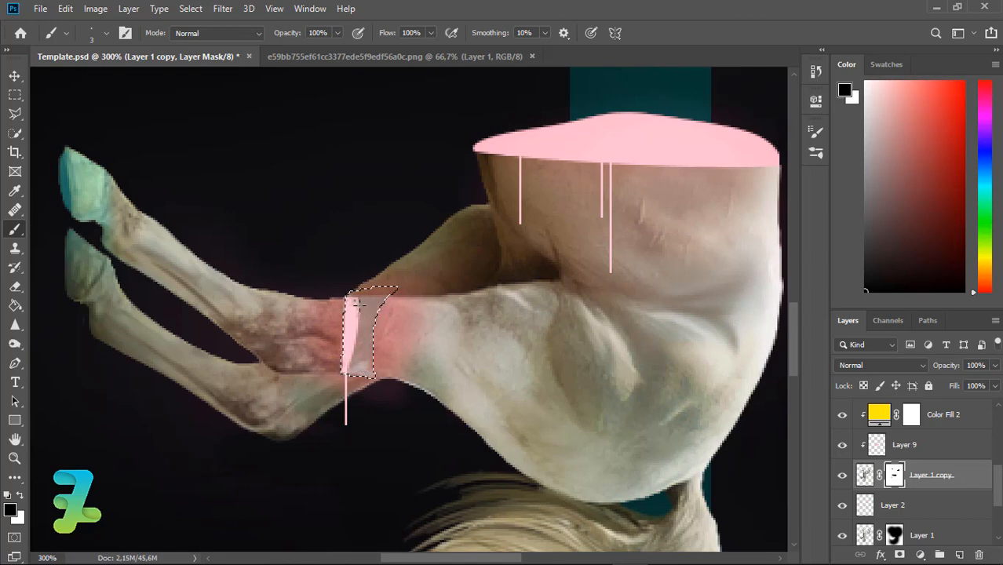
- Duplicate the Exposure 1 adjustment, place the copy directly above Layer 1 and clip it to that layer
{"action": "left_click", "coordinate": [871, 446]}
{"action": "scroll", "coordinate": [879, 471], "scroll_direction": "up", "scroll_amount": 4}
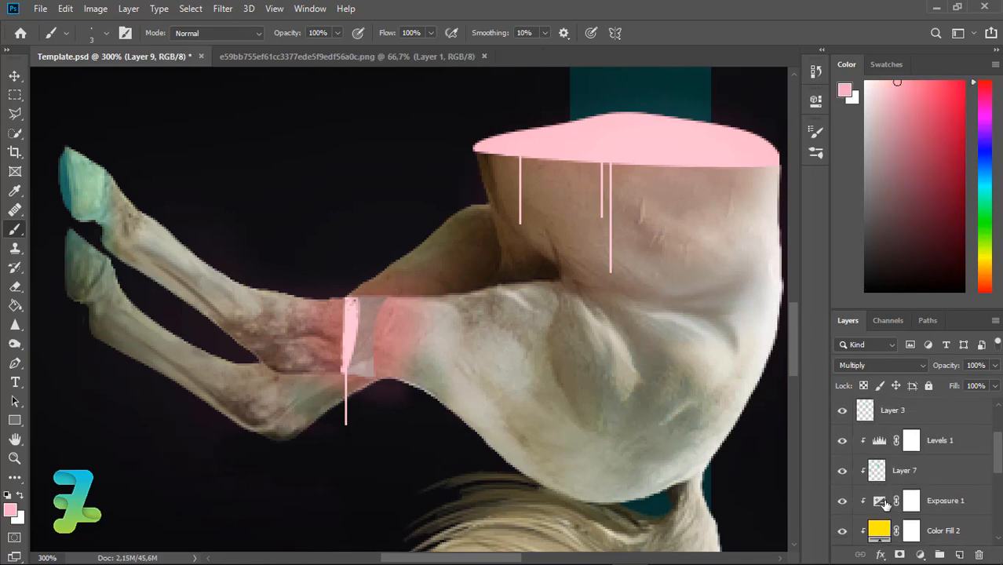
{"action": "left_click", "coordinate": [885, 505]}
{"action": "key", "text": "ctrl+j"}
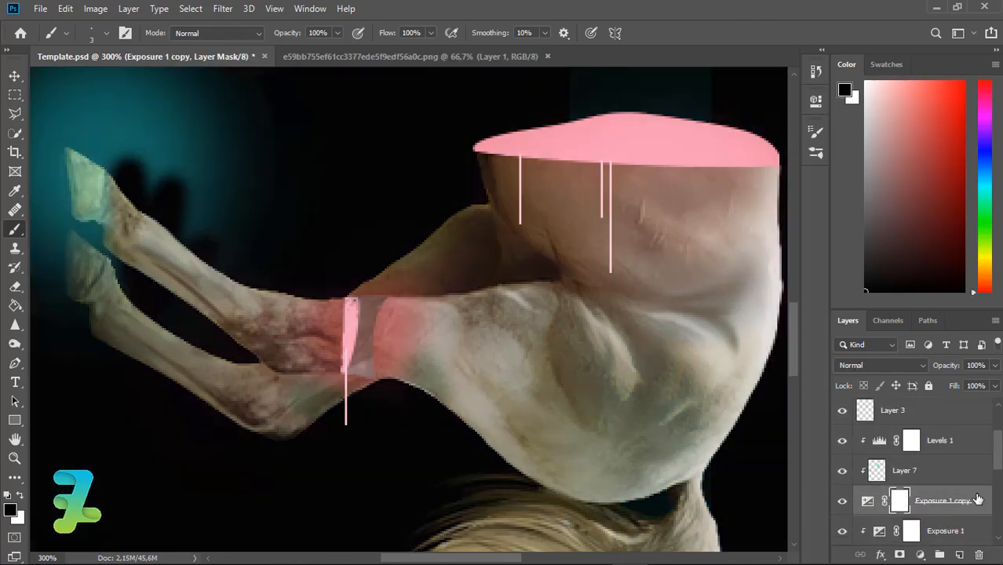
{"action": "right_click", "coordinate": [977, 496]}
{"action": "left_click", "coordinate": [863, 284]}
{"action": "left_click_drag", "start_coordinate": [1000, 442], "coordinate": [999, 459]}
{"action": "left_click_drag", "start_coordinate": [887, 443], "coordinate": [897, 486]}
{"action": "right_click", "coordinate": [981, 470]}
{"action": "left_click", "coordinate": [857, 282]}
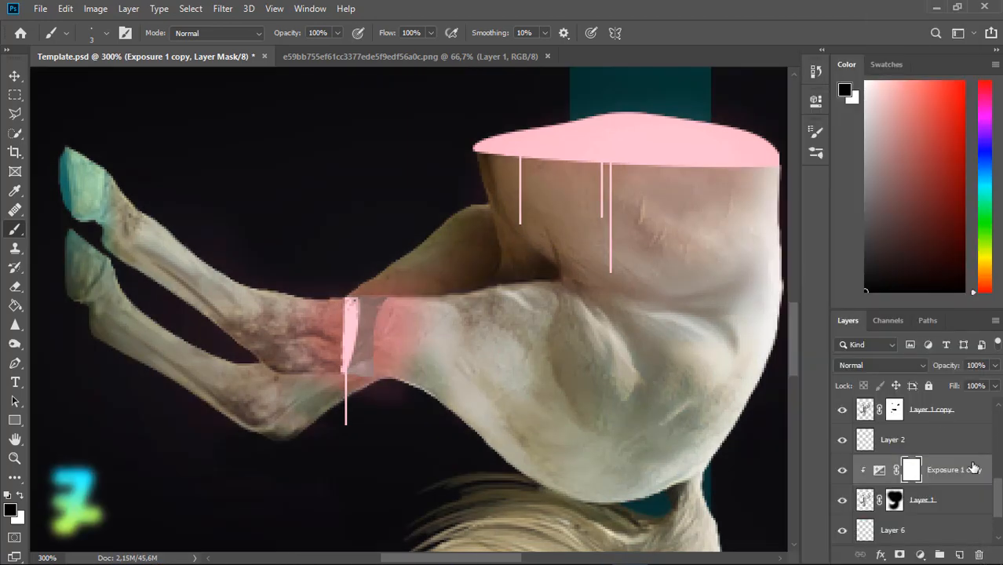
- Duplicate the Levels 1 adjustment, place the copy above the Exposure 1 copy and clip it to Layer 1
{"action": "left_click_drag", "start_coordinate": [998, 491], "coordinate": [996, 438]}
{"action": "left_click", "coordinate": [879, 495]}
{"action": "key", "text": "ctrl+j"}
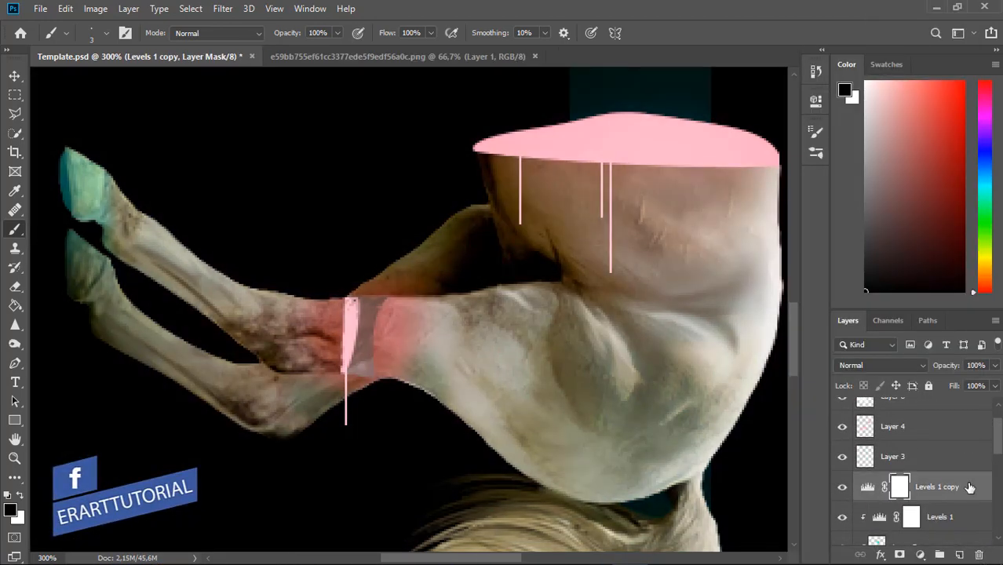
{"action": "right_click", "coordinate": [879, 487]}
{"action": "left_click", "coordinate": [832, 285]}
{"action": "left_click_drag", "start_coordinate": [880, 487], "coordinate": [954, 521]}
{"action": "right_click", "coordinate": [951, 509]}
{"action": "left_click", "coordinate": [832, 284]}
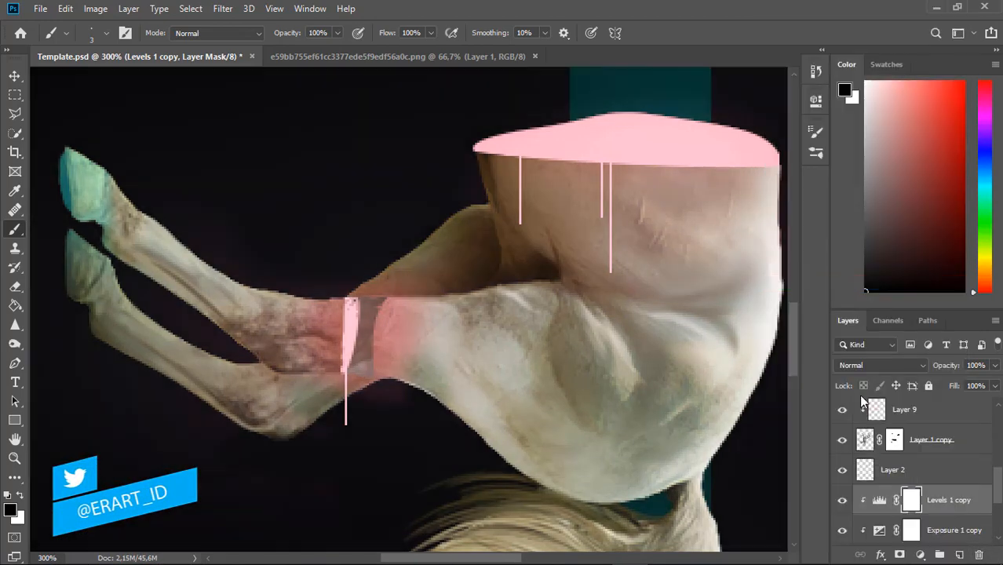
- Toggle the visibility of Layer 3 and Layer 4 to examine their effect on the hind-leg gap, and view the whole poster
{"action": "scroll", "coordinate": [975, 471], "scroll_direction": "up", "scroll_amount": 5}
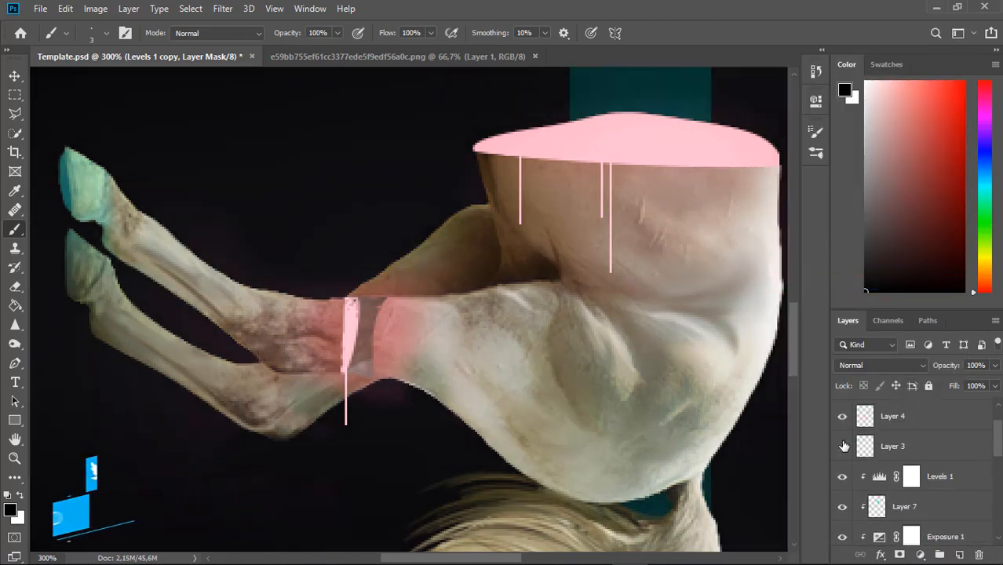
{"action": "left_click", "coordinate": [843, 447]}
{"action": "left_click", "coordinate": [844, 448]}
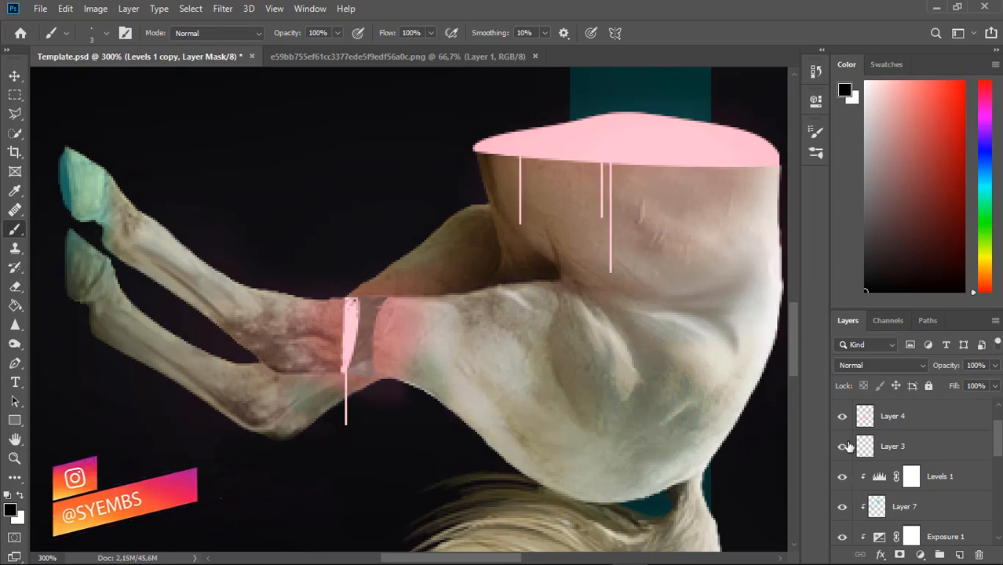
{"action": "left_click", "coordinate": [974, 449]}
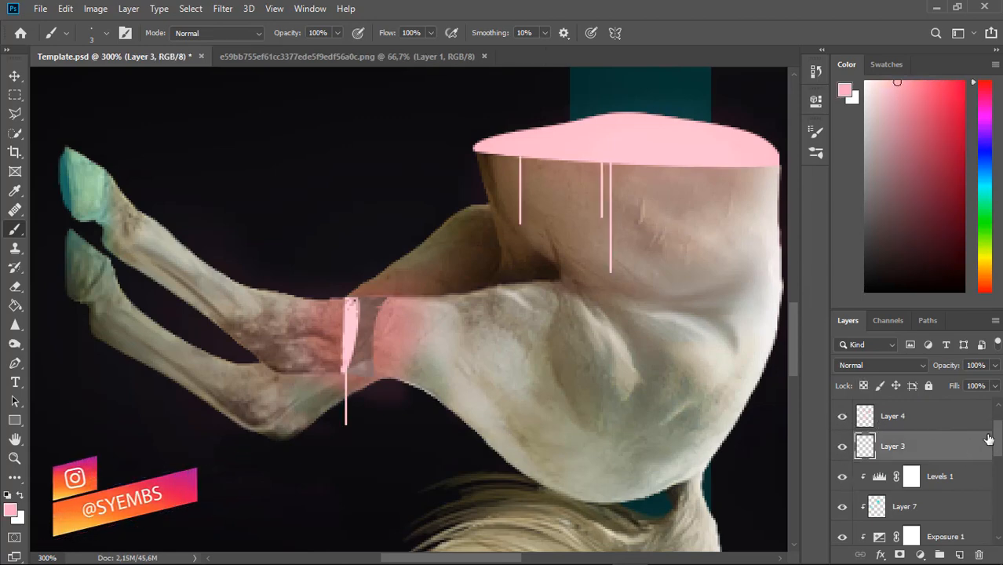
{"action": "left_click_drag", "start_coordinate": [995, 439], "coordinate": [999, 468]}
{"action": "left_click", "coordinate": [895, 524]}
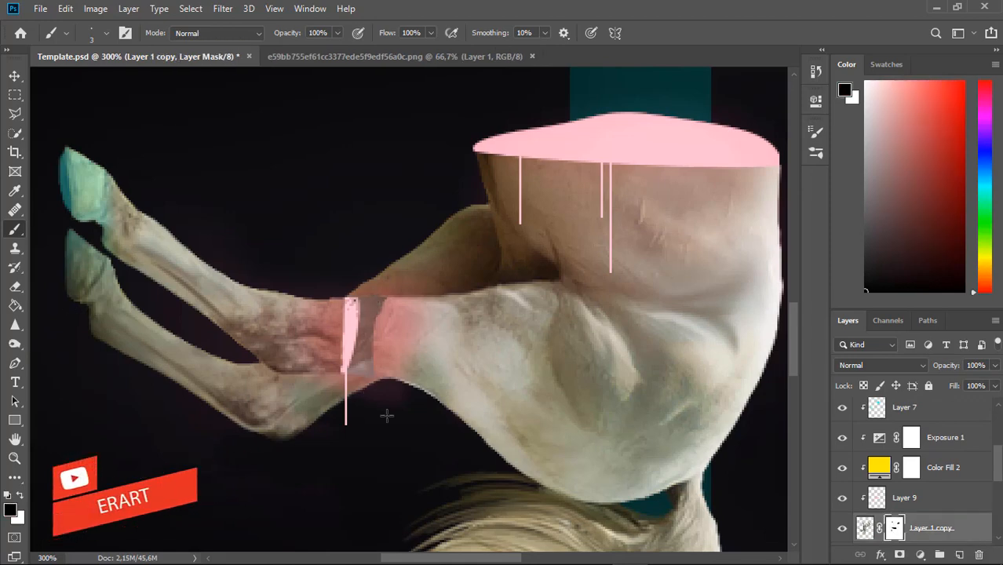
{"action": "left_click_drag", "start_coordinate": [999, 459], "coordinate": [994, 420]}
{"action": "left_click", "coordinate": [843, 462]}
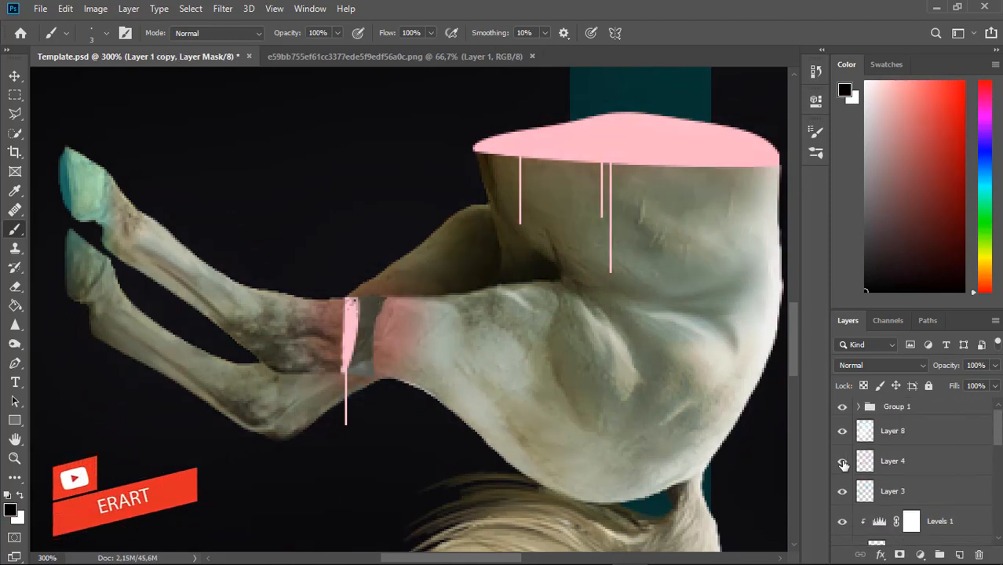
{"action": "left_click", "coordinate": [843, 462]}
{"action": "left_click", "coordinate": [893, 462]}
{"action": "left_click", "coordinate": [15, 287]}
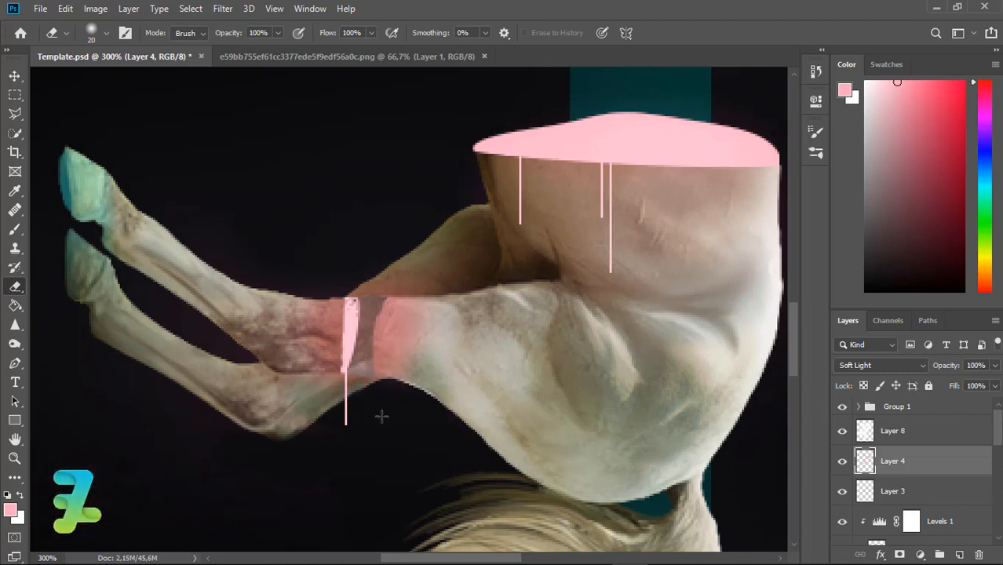
{"action": "key", "text": "ctrl+0"}
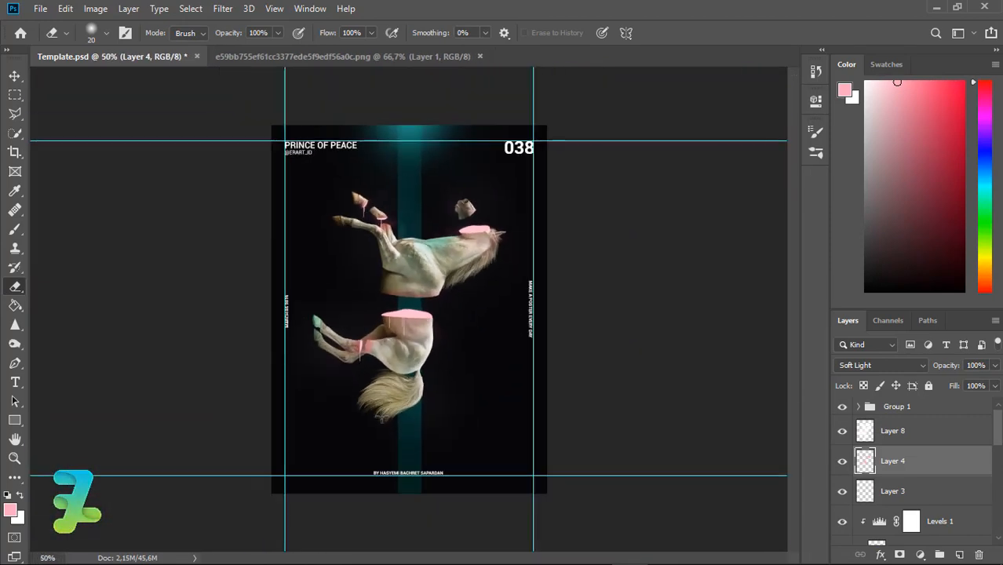
- Ready the Dodge tool for lightening the horse on the Layer 1 copy image instead of its mask
{"action": "scroll", "coordinate": [951, 445], "scroll_direction": "down", "scroll_amount": 7}
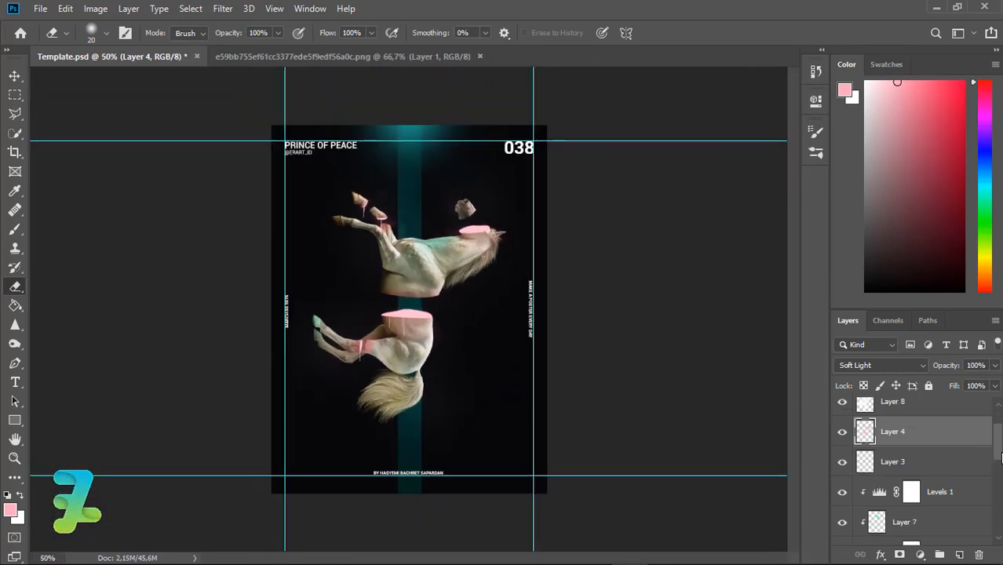
{"action": "left_click", "coordinate": [861, 481]}
{"action": "left_click", "coordinate": [15, 348]}
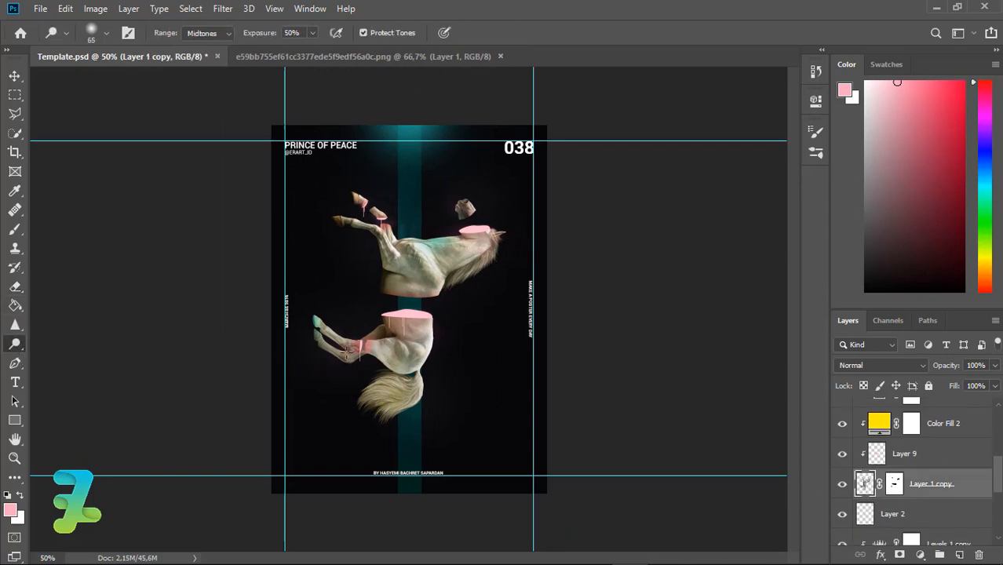